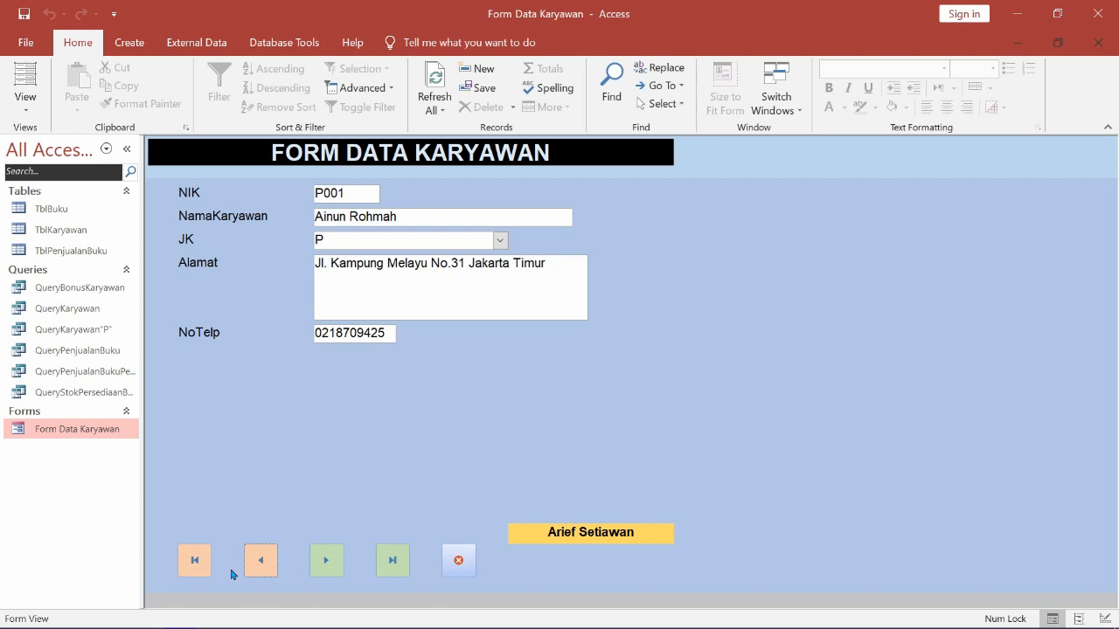
Step: Browse the finished employee form from its first record forward through five records and jump to the last record
{"action": "left_click", "coordinate": [194, 564]}
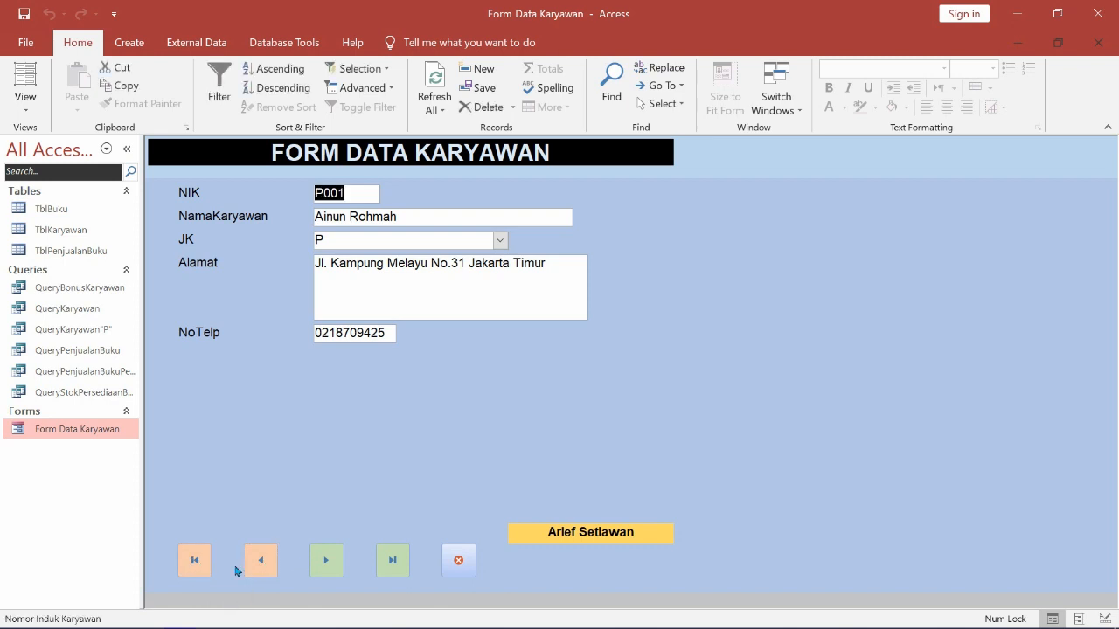
{"action": "left_click", "coordinate": [331, 566]}
{"action": "left_click", "coordinate": [332, 566]}
{"action": "left_click", "coordinate": [331, 566]}
{"action": "left_click", "coordinate": [331, 566]}
{"action": "left_click", "coordinate": [331, 567]}
{"action": "left_click", "coordinate": [393, 561]}
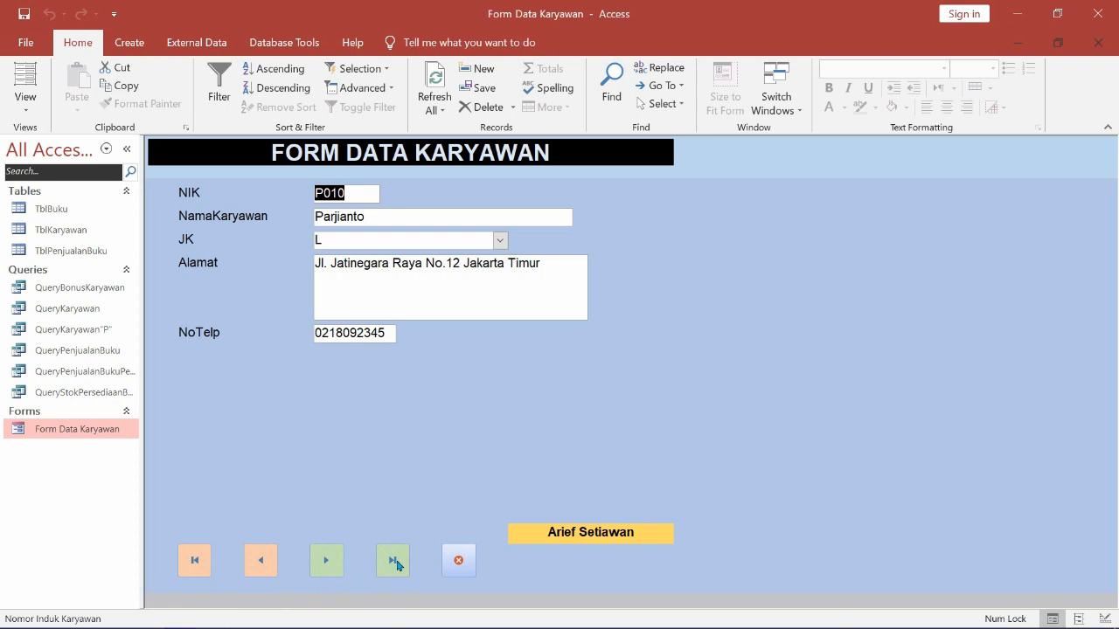
Step: Step back five records from the last employee record and close both the form and Access
{"action": "left_click", "coordinate": [260, 564]}
{"action": "left_click", "coordinate": [261, 563]}
{"action": "left_click", "coordinate": [260, 564]}
{"action": "left_click", "coordinate": [260, 564]}
{"action": "left_click", "coordinate": [260, 564]}
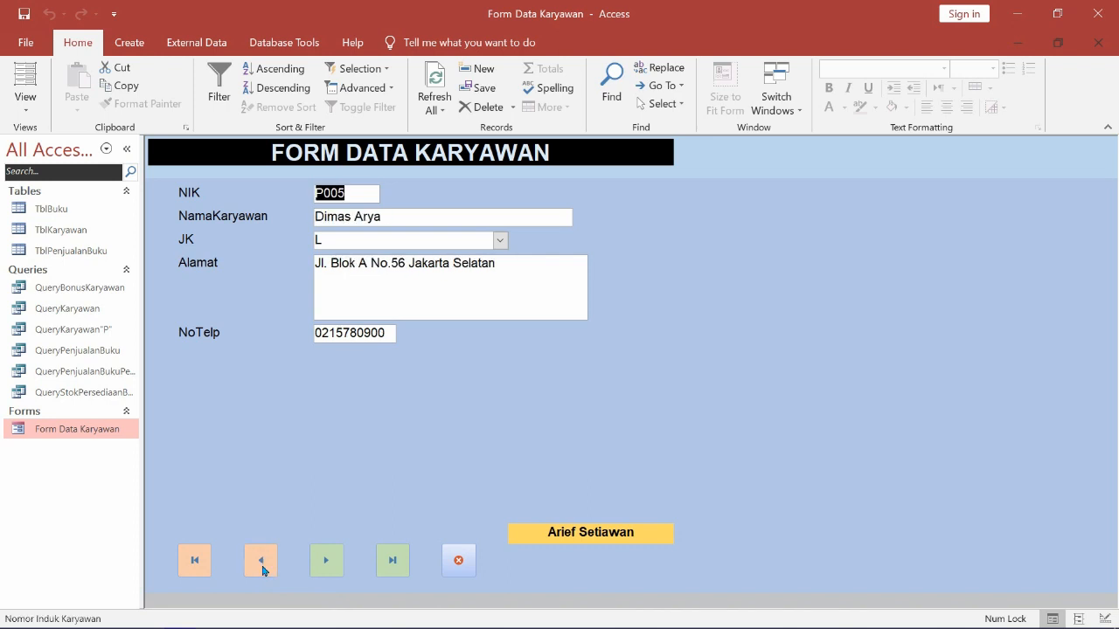
{"action": "left_click", "coordinate": [460, 561]}
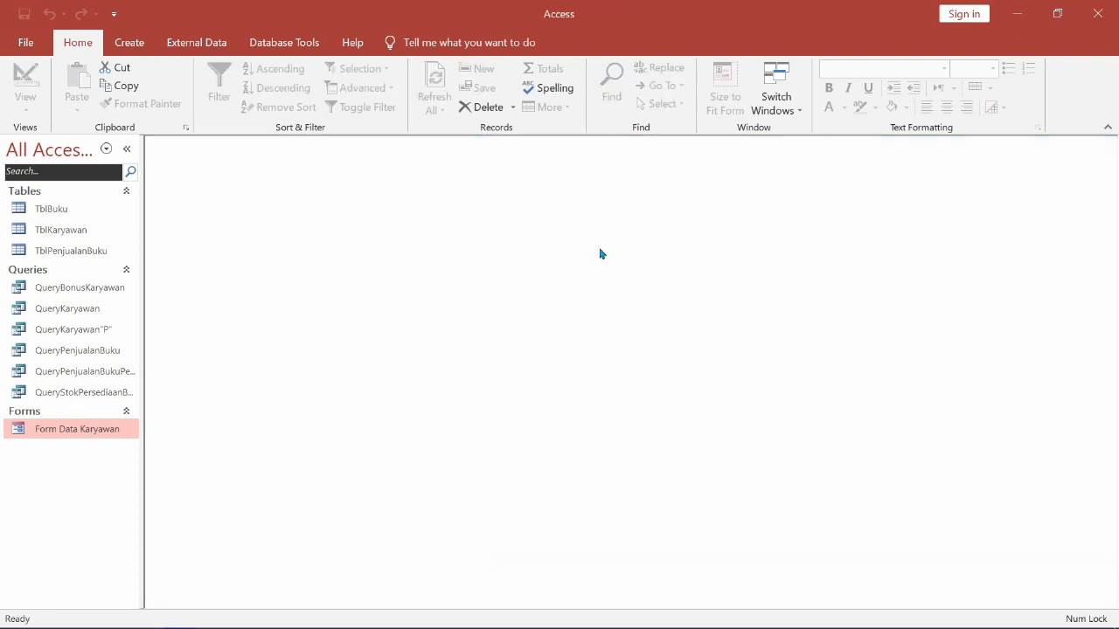
{"action": "left_click", "coordinate": [1111, 17]}
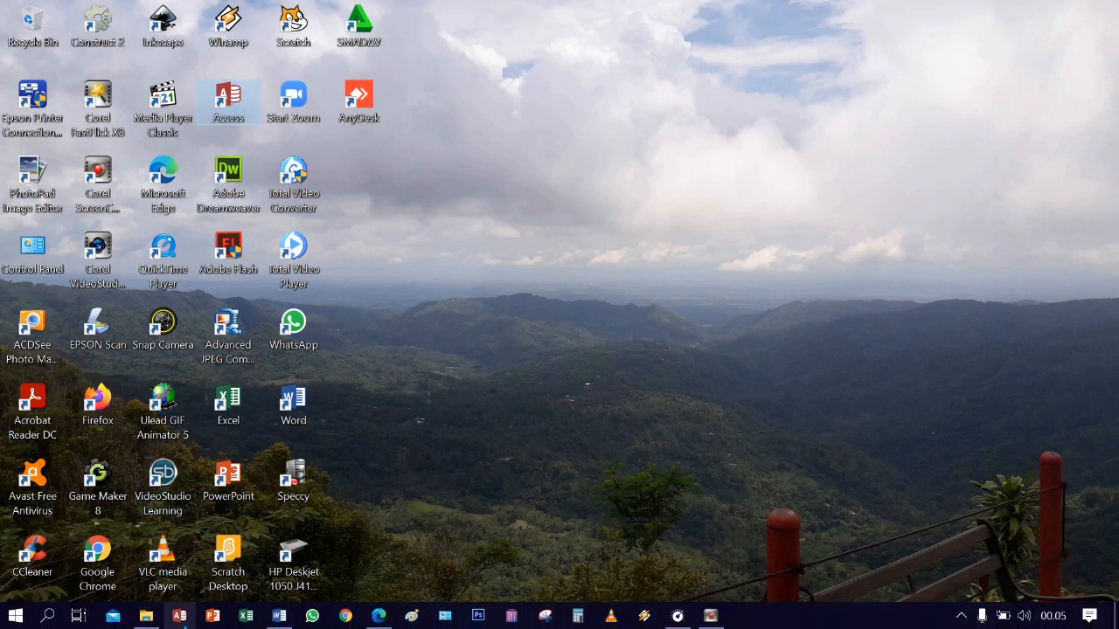
Step: Switch to File Explorer, open the semester 2 class 8A Access database and dismiss its security warning
{"action": "left_click", "coordinate": [146, 616]}
{"action": "double_click", "coordinate": [377, 173]}
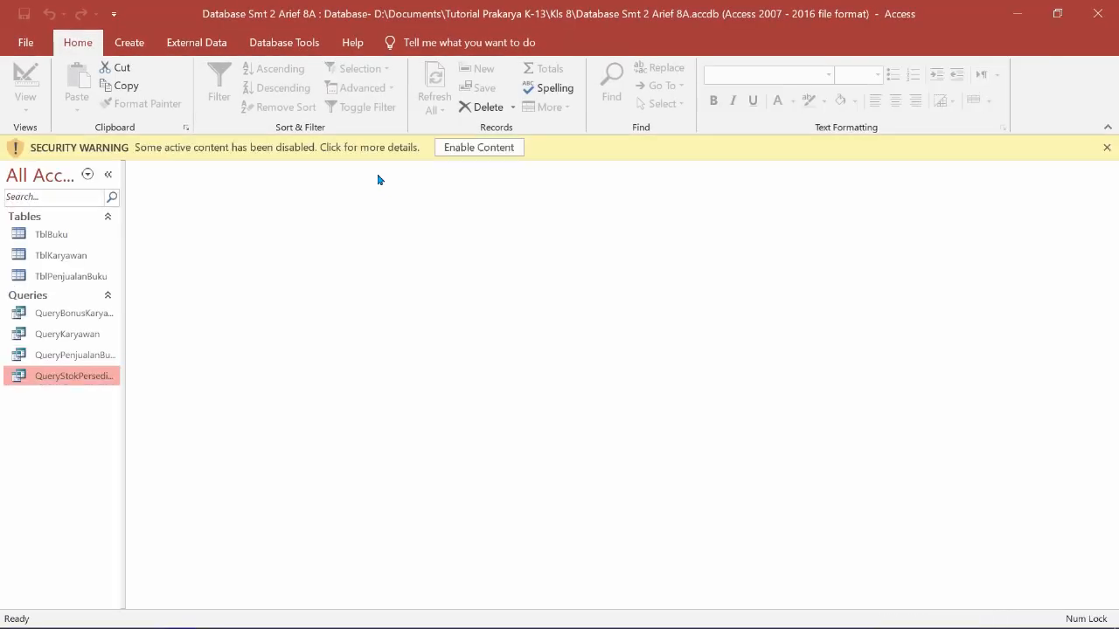
{"action": "left_click", "coordinate": [1106, 148]}
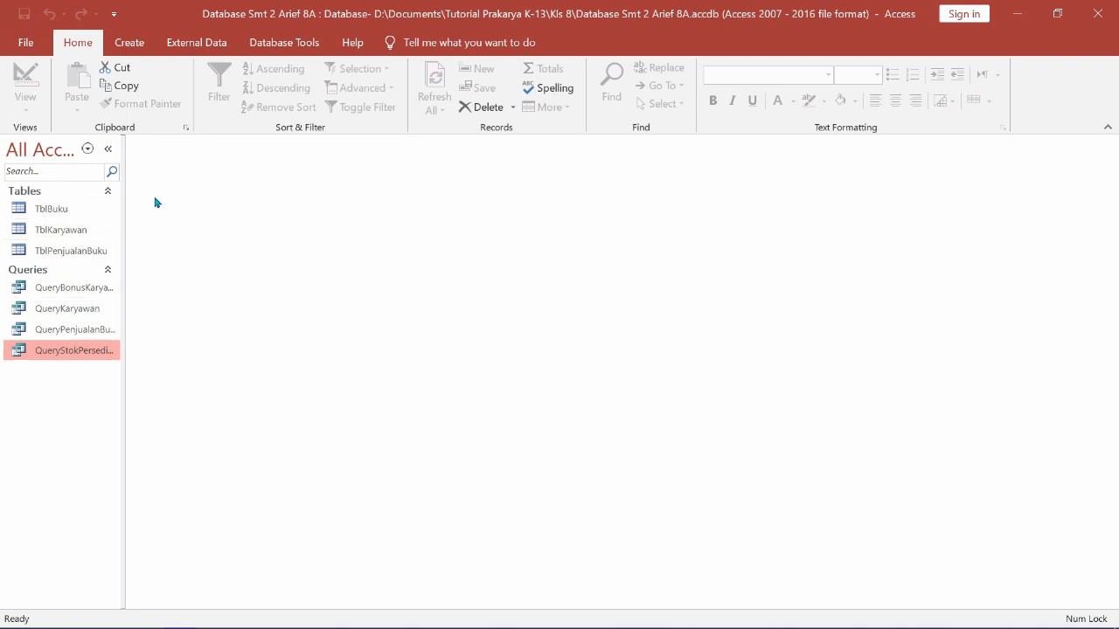
Step: Open the TblKaryawan table to examine its employee records and close it again
{"action": "double_click", "coordinate": [71, 234]}
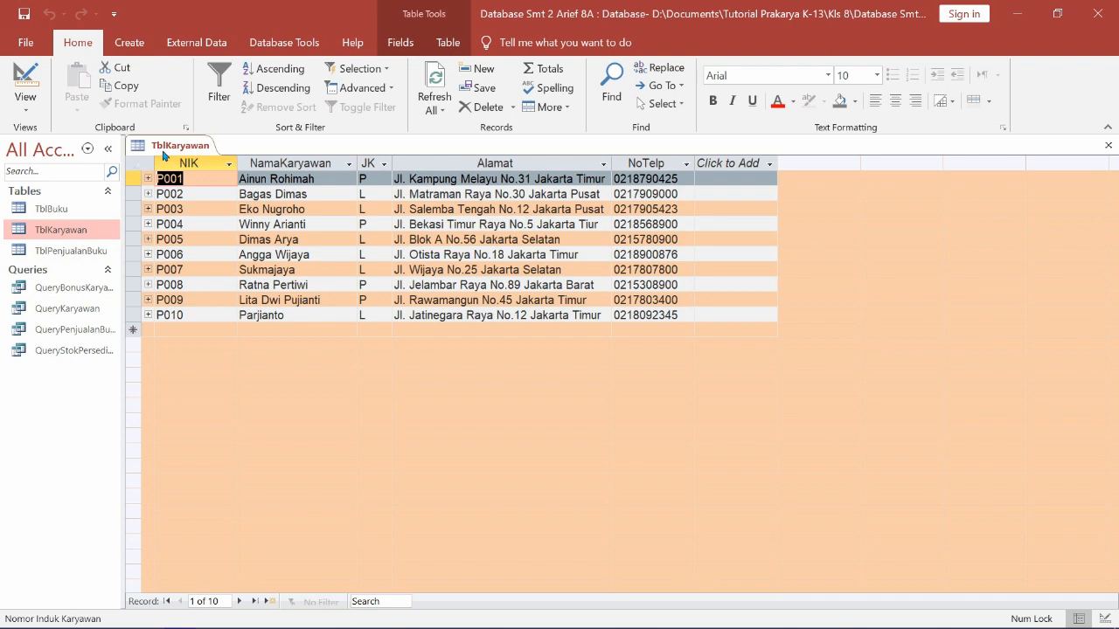
{"action": "right_click", "coordinate": [163, 155]}
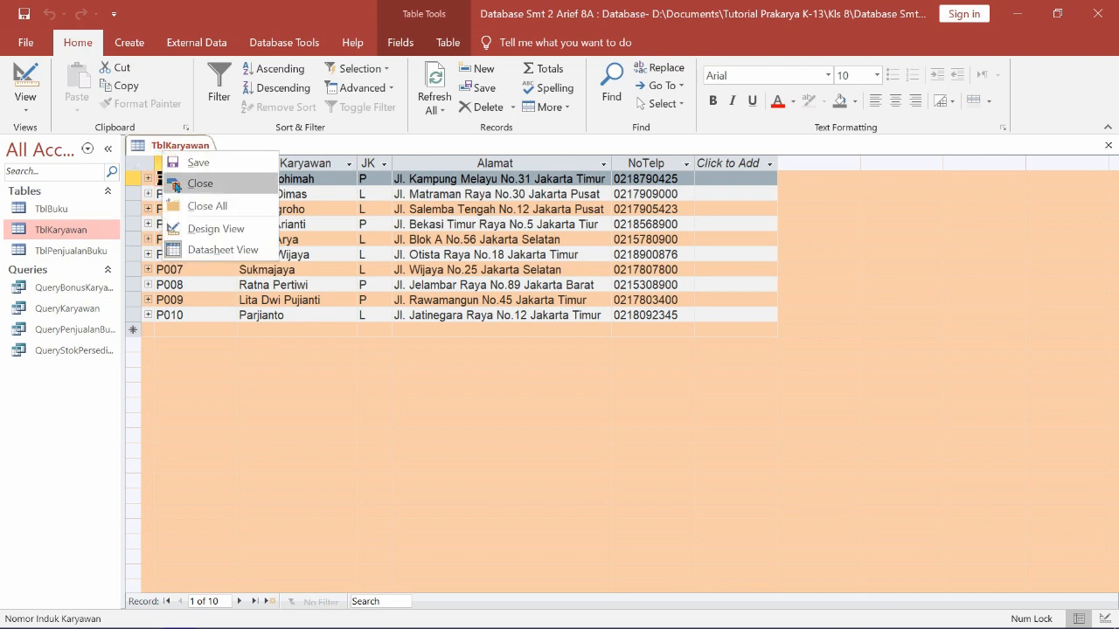
{"action": "left_click", "coordinate": [177, 185]}
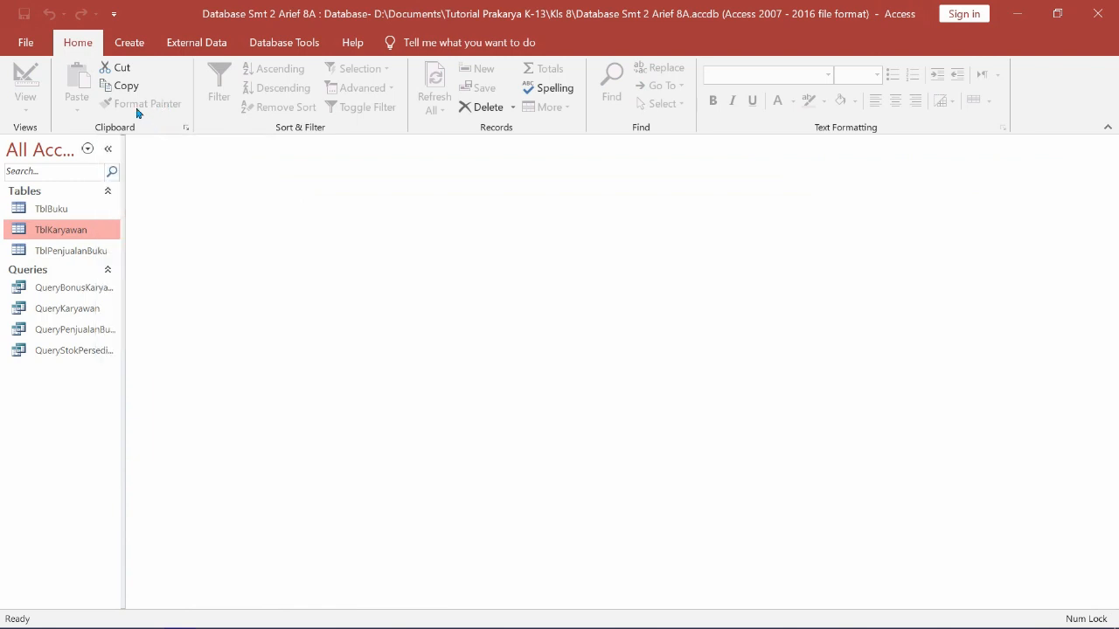
Step: Start the Form Wizard and choose the TblKaryawan table as the new form's data source
{"action": "left_click", "coordinate": [128, 46]}
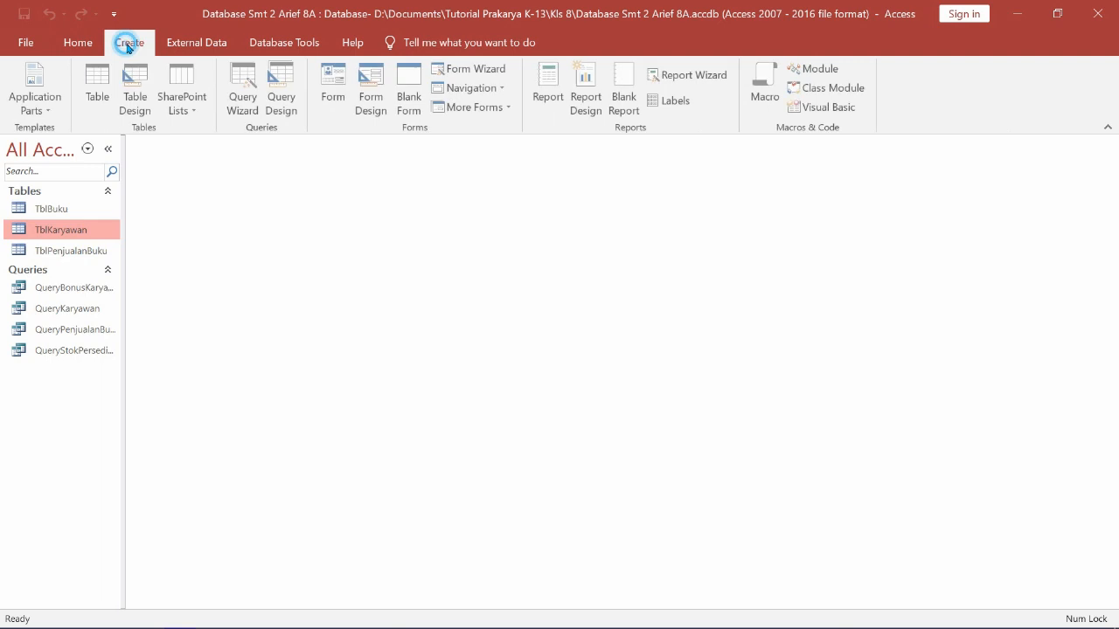
{"action": "left_click", "coordinate": [456, 70]}
{"action": "left_click_drag", "start_coordinate": [470, 117], "coordinate": [539, 190]}
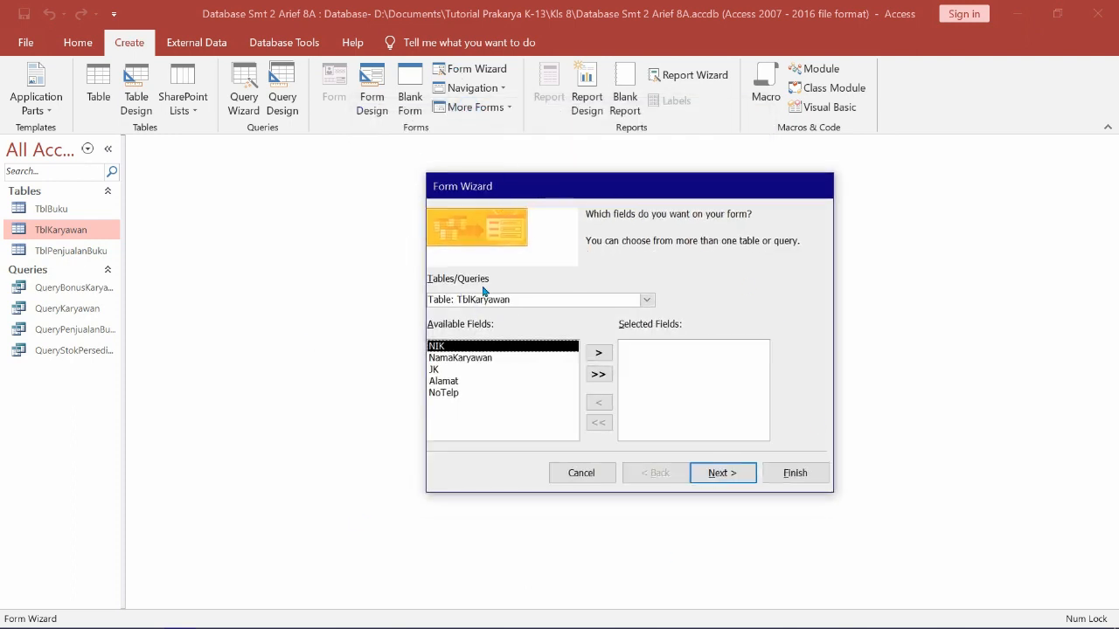
{"action": "left_click", "coordinate": [645, 301]}
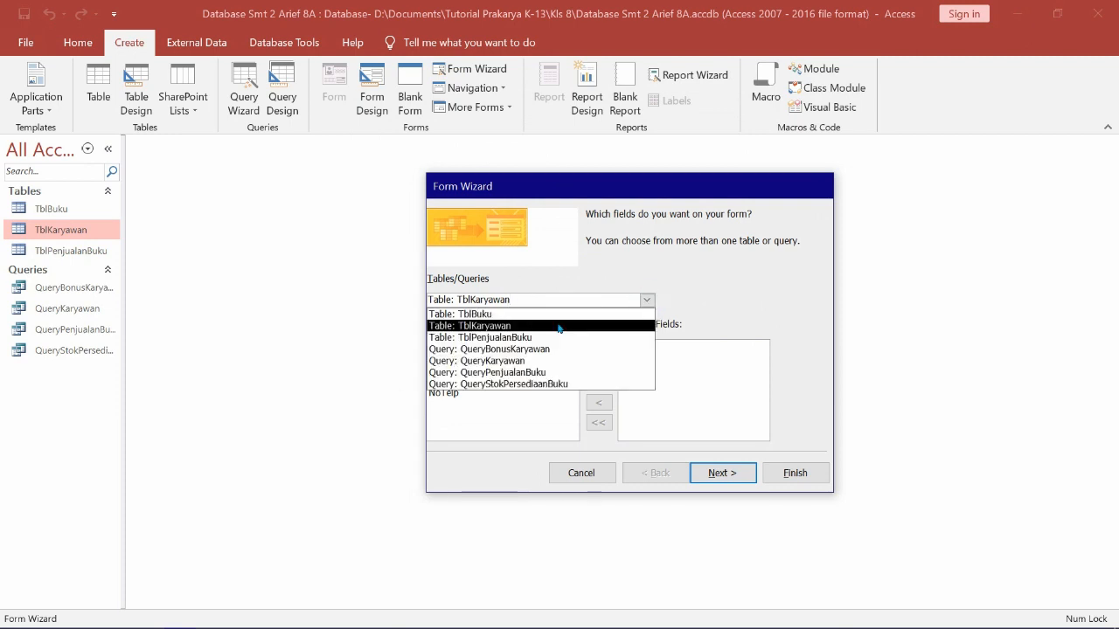
{"action": "left_click", "coordinate": [501, 326]}
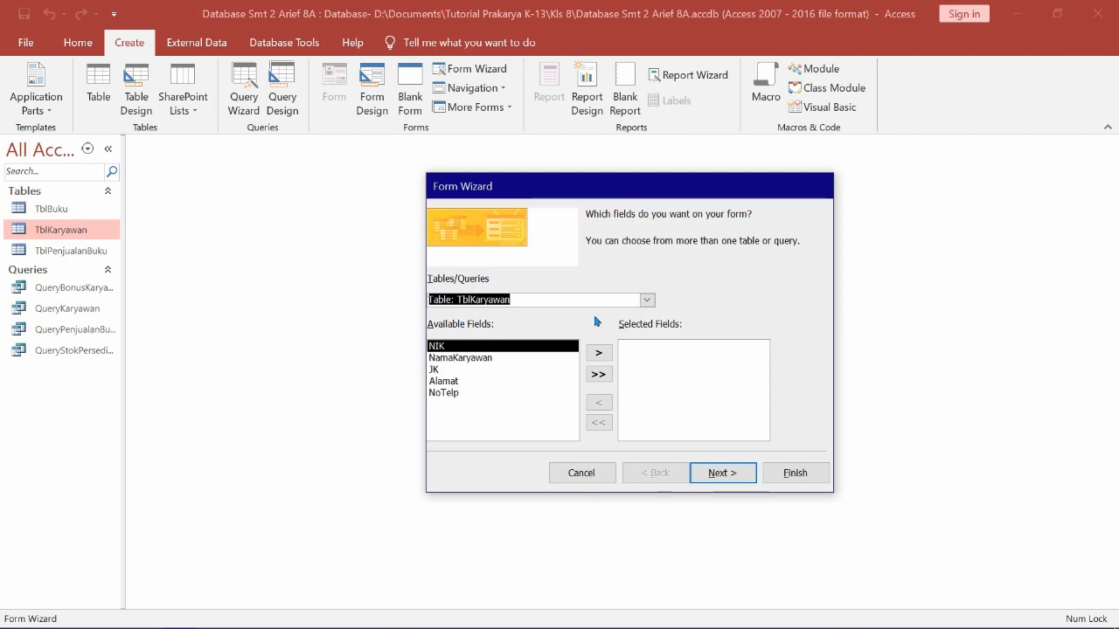
Step: Add all TblKaryawan fields to the form and accept the Columnar layout
{"action": "left_click", "coordinate": [599, 375]}
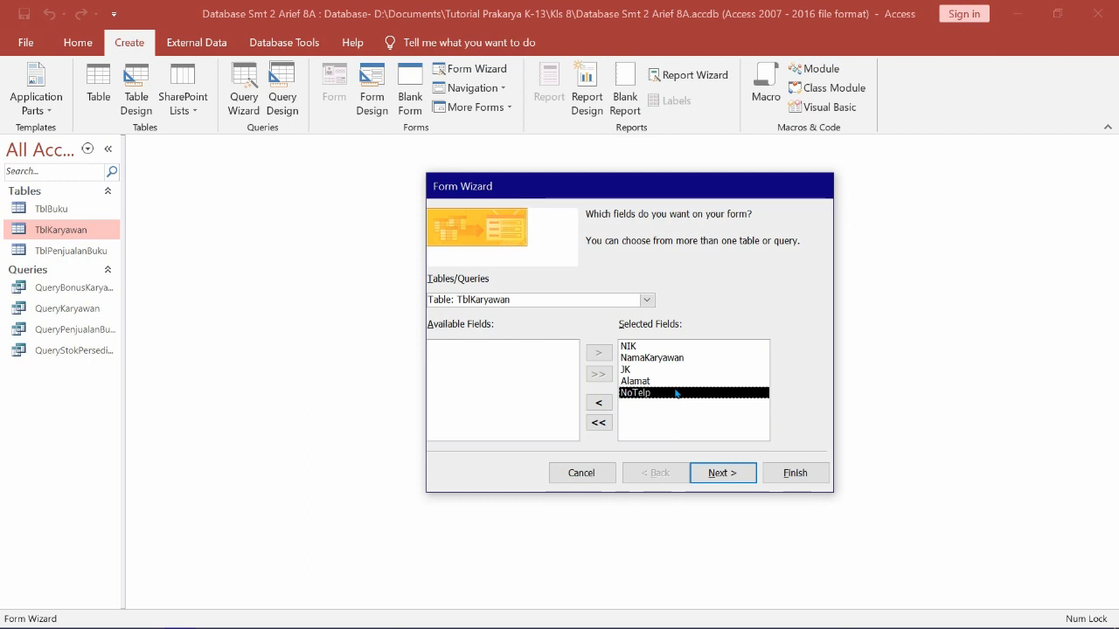
{"action": "left_click", "coordinate": [721, 476]}
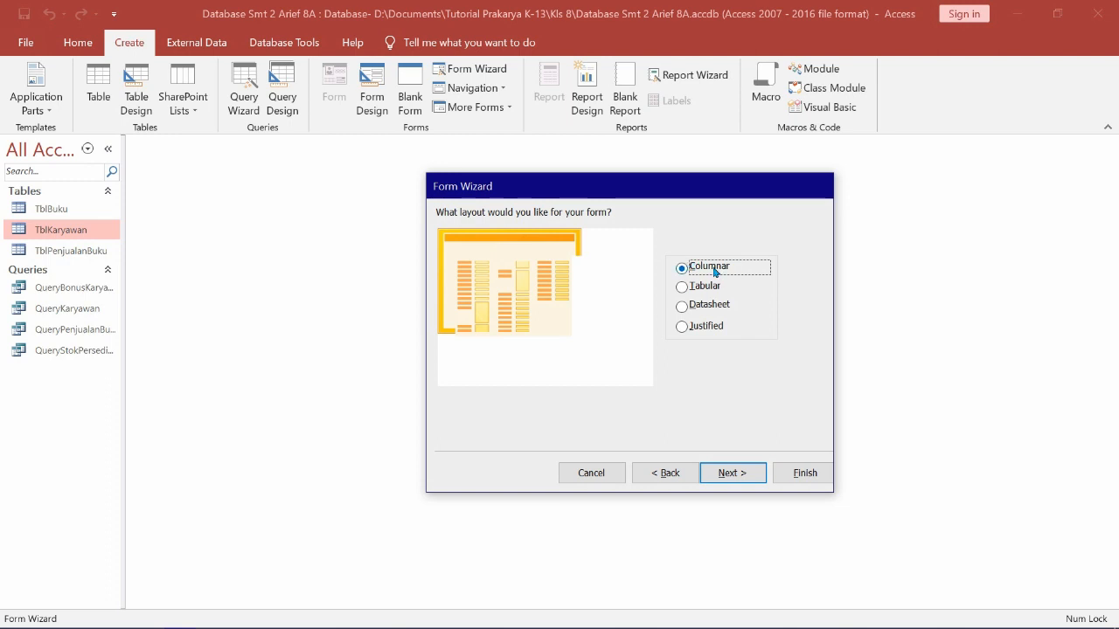
{"action": "left_click", "coordinate": [733, 473]}
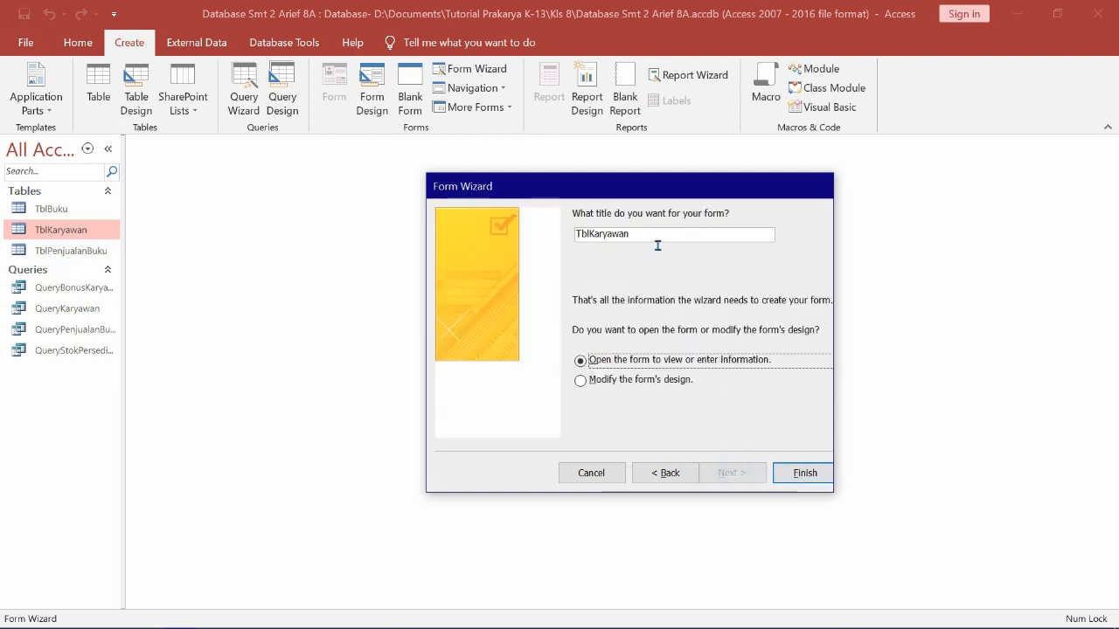
Step: Title the form "Form Data Karyawan" and finish the wizard with the form opened for viewing
{"action": "double_click", "coordinate": [643, 235]}
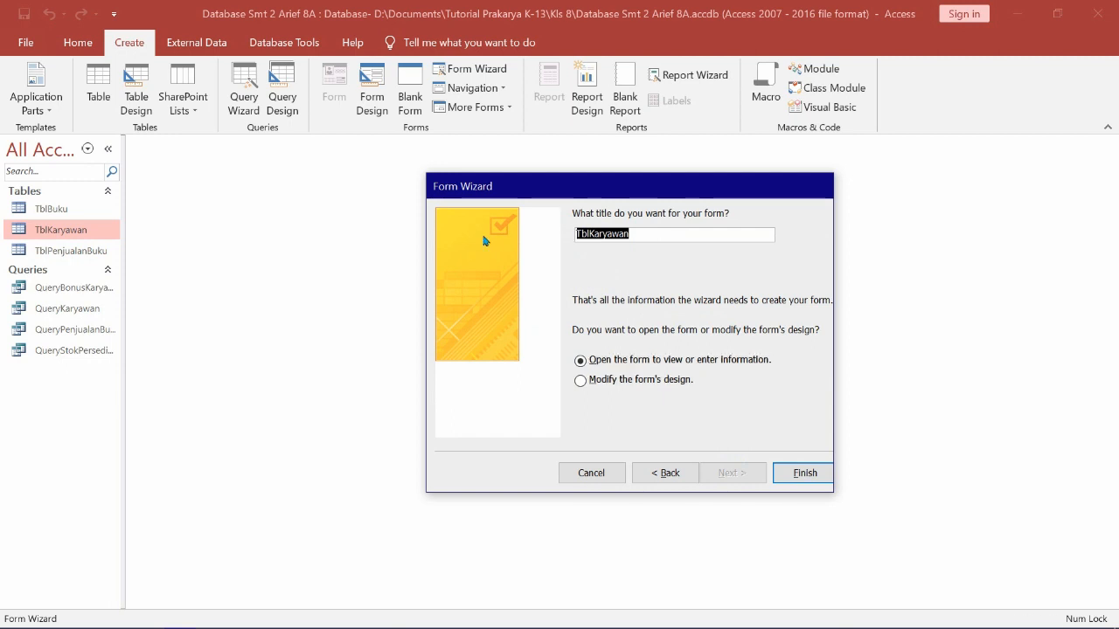
{"action": "key", "text": "BackSpace"}
{"action": "key", "text": "Caps_Lock"}
{"action": "key", "text": "Caps_Lock"}
{"action": "type", "text": "Form "}
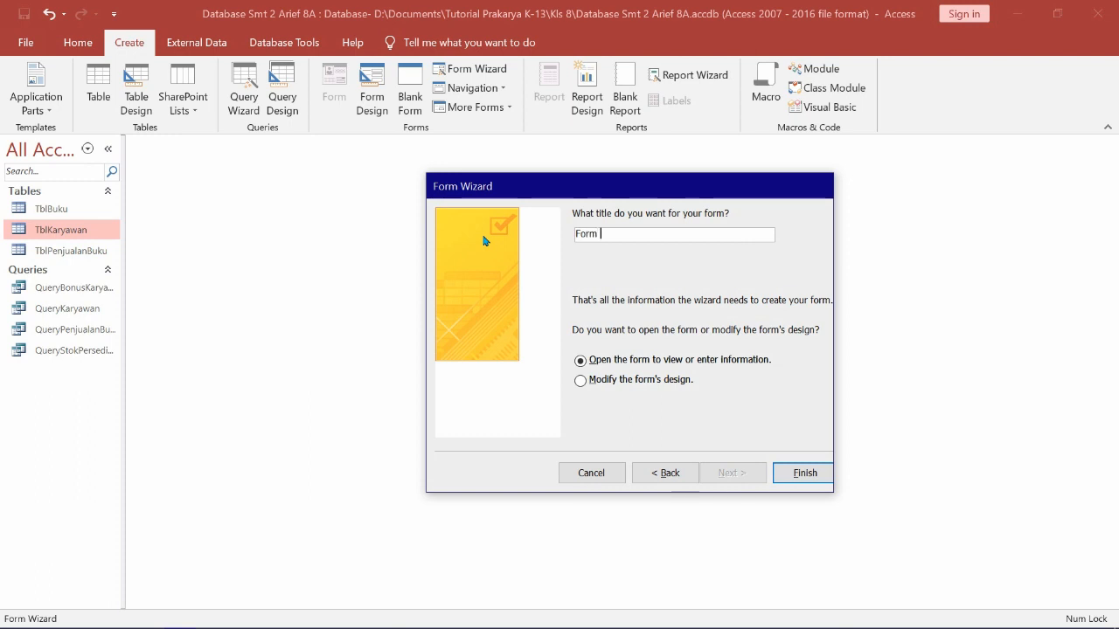
{"action": "type", "text": "Data Karyawan"}
{"action": "left_click", "coordinate": [799, 474]}
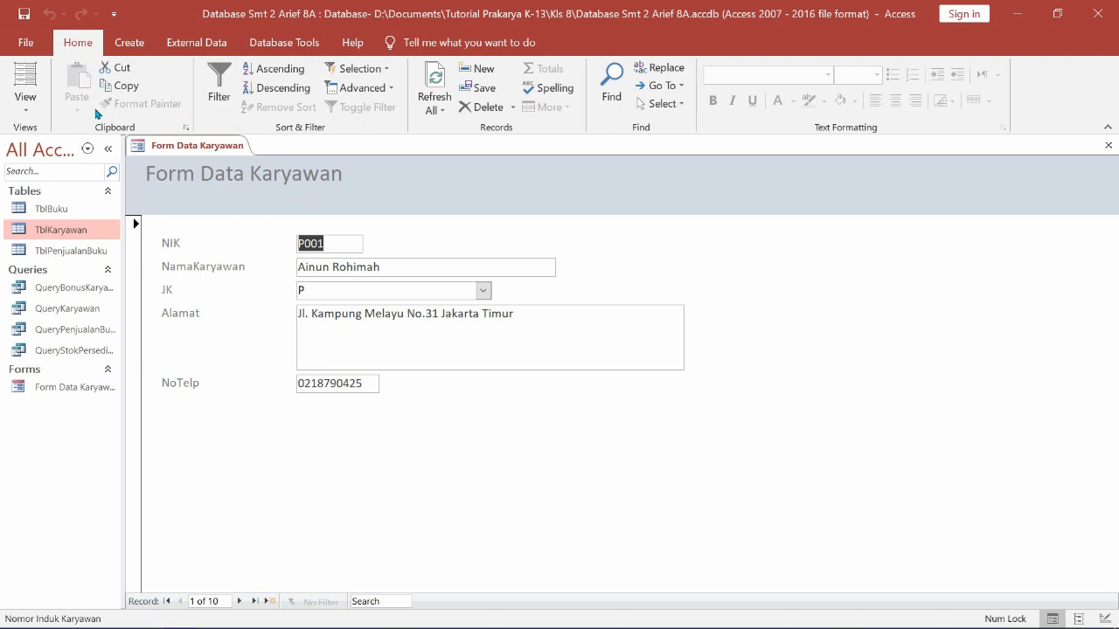
Step: Switch the employee form to Design View and close the Field List
{"action": "left_click", "coordinate": [25, 112]}
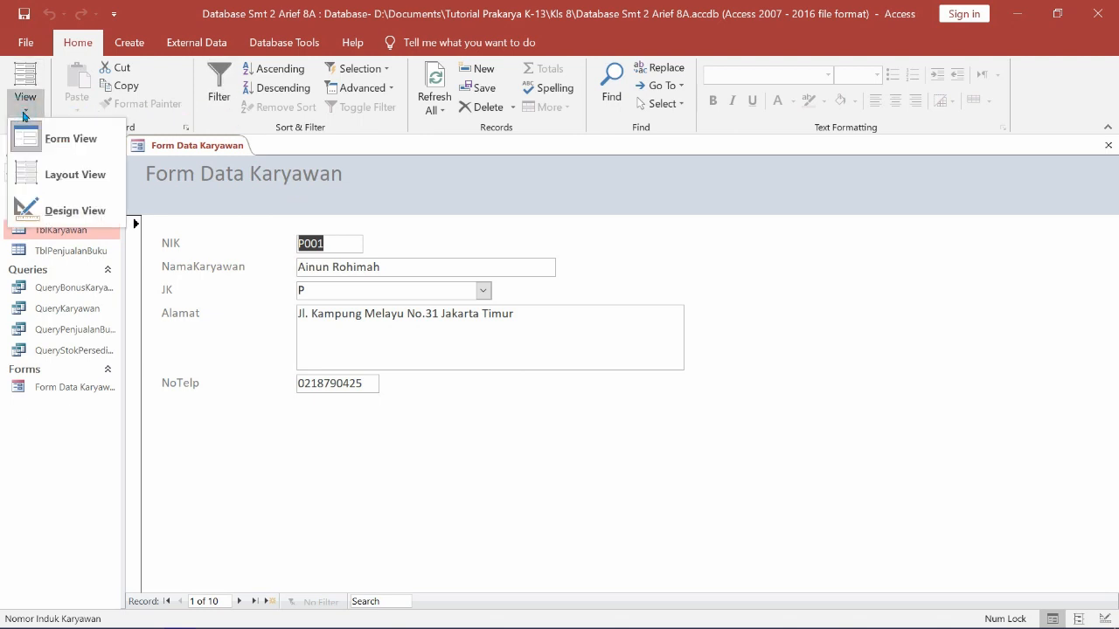
{"action": "left_click", "coordinate": [53, 210]}
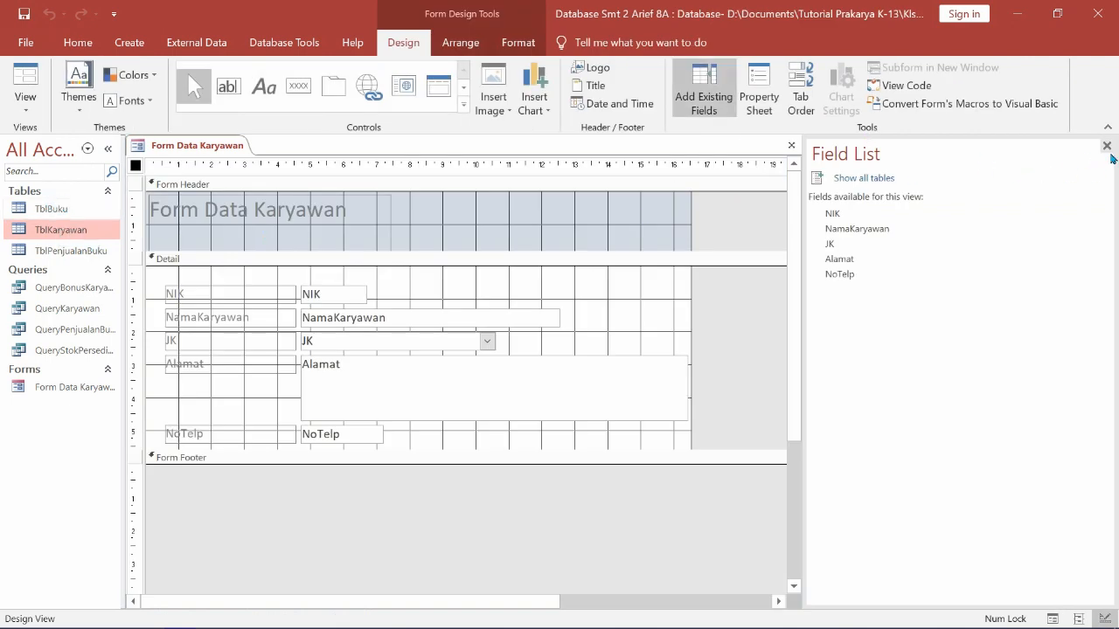
{"action": "left_click", "coordinate": [1106, 146]}
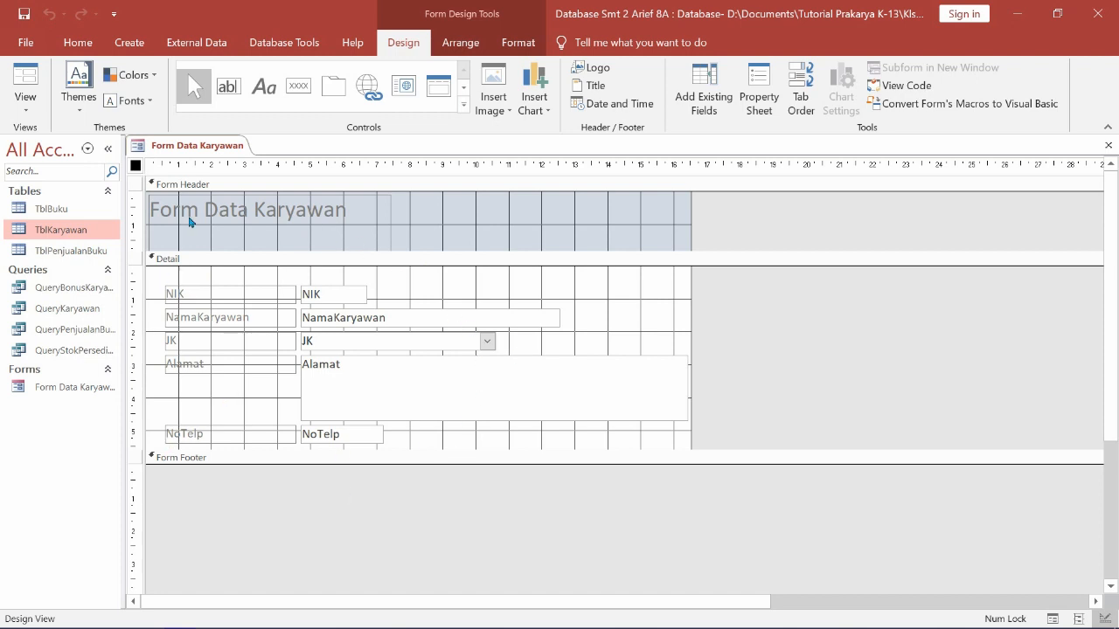
Step: Enlarge the Form Header section to about 2.5 cm high and widen its title label to about 16 cm
{"action": "left_click", "coordinate": [335, 239]}
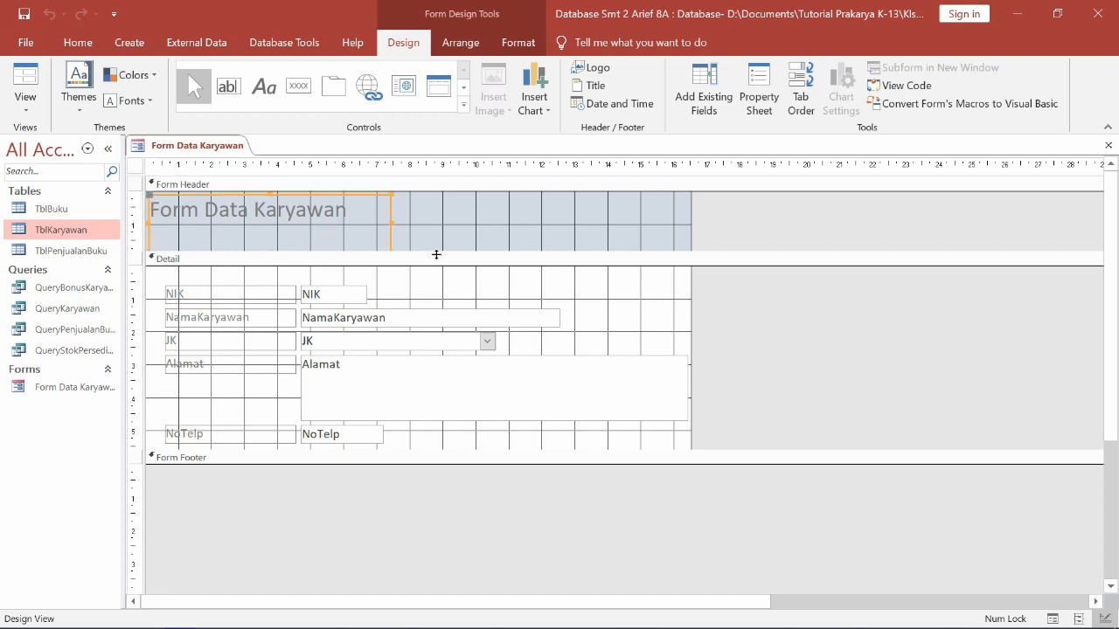
{"action": "left_click_drag", "start_coordinate": [433, 257], "coordinate": [434, 280]}
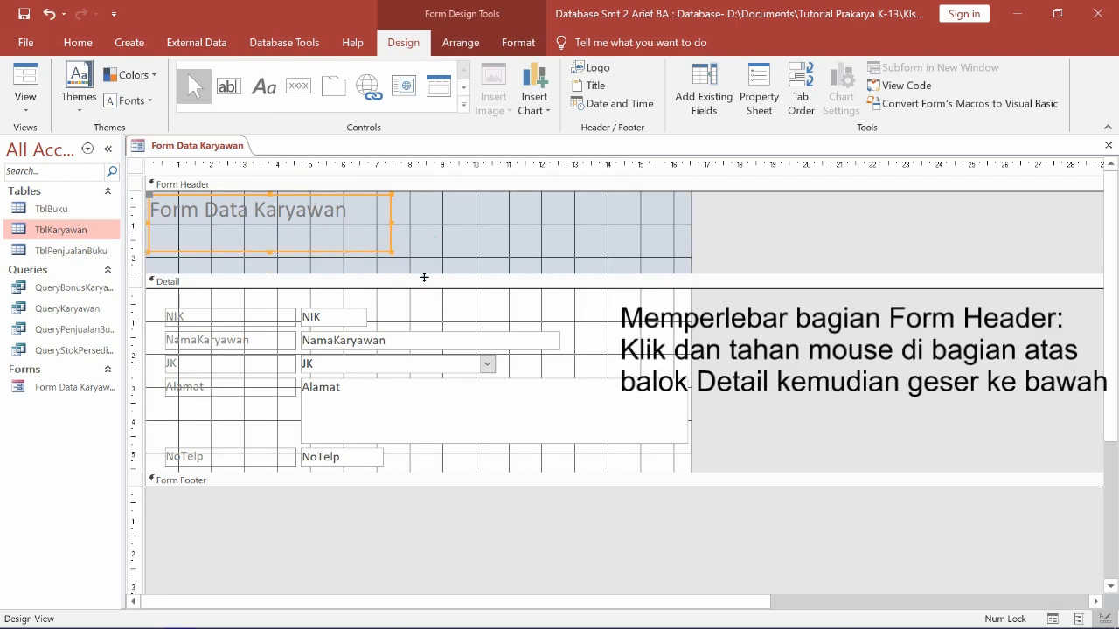
{"action": "left_click_drag", "start_coordinate": [395, 226], "coordinate": [677, 228]}
Step: Center the header title text and set its font to Arial, size 18
{"action": "left_click", "coordinate": [78, 45]}
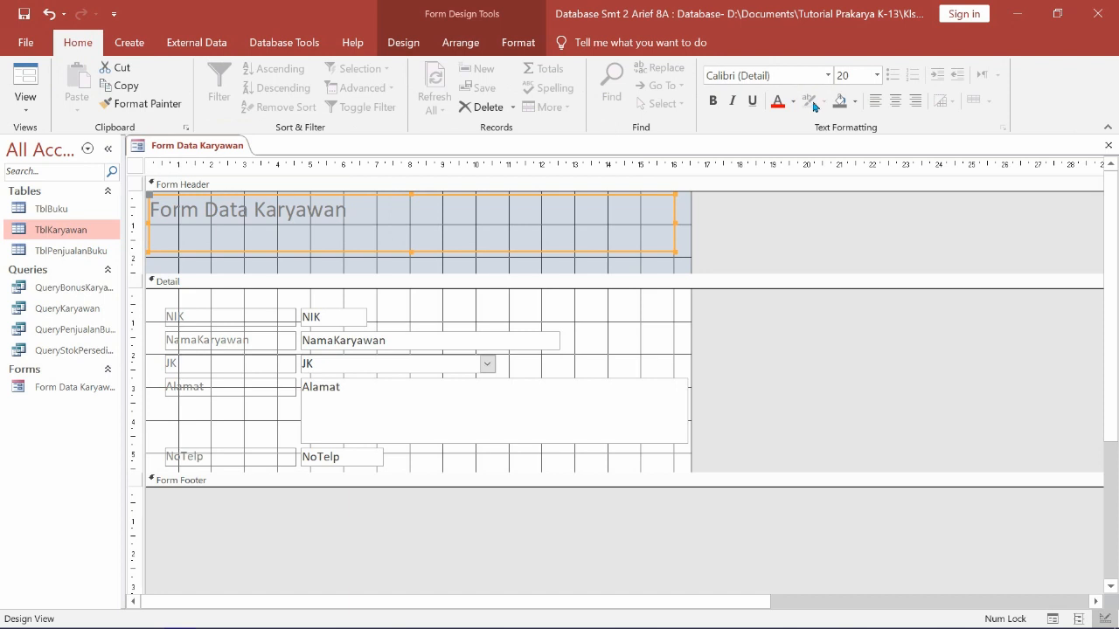
{"action": "left_click", "coordinate": [895, 101]}
{"action": "left_click", "coordinate": [792, 77]}
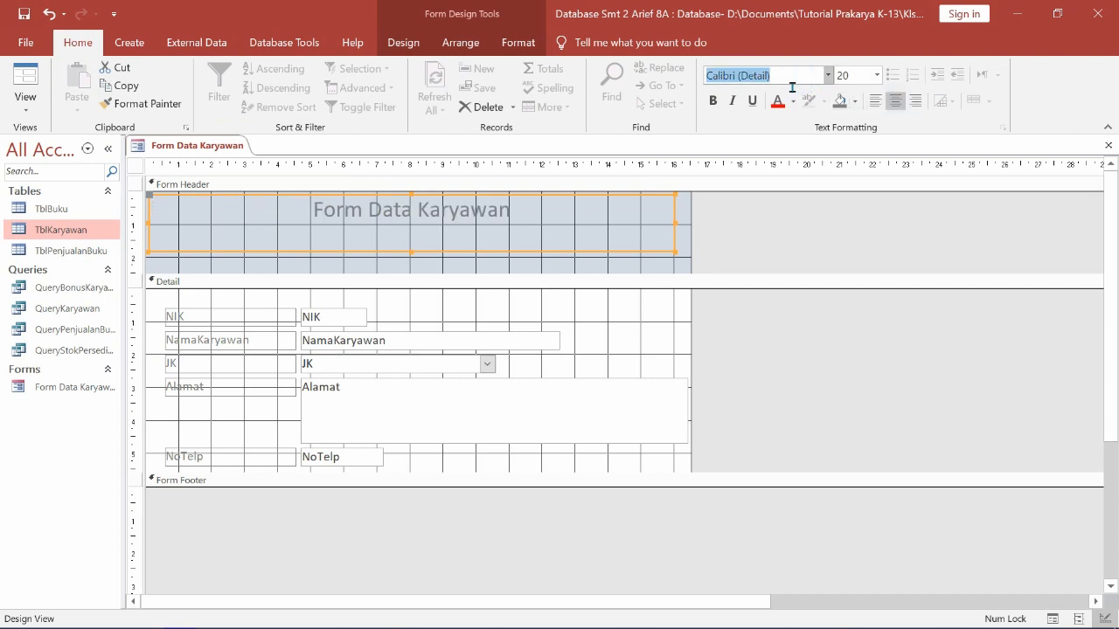
{"action": "type", "text": "Arial"}
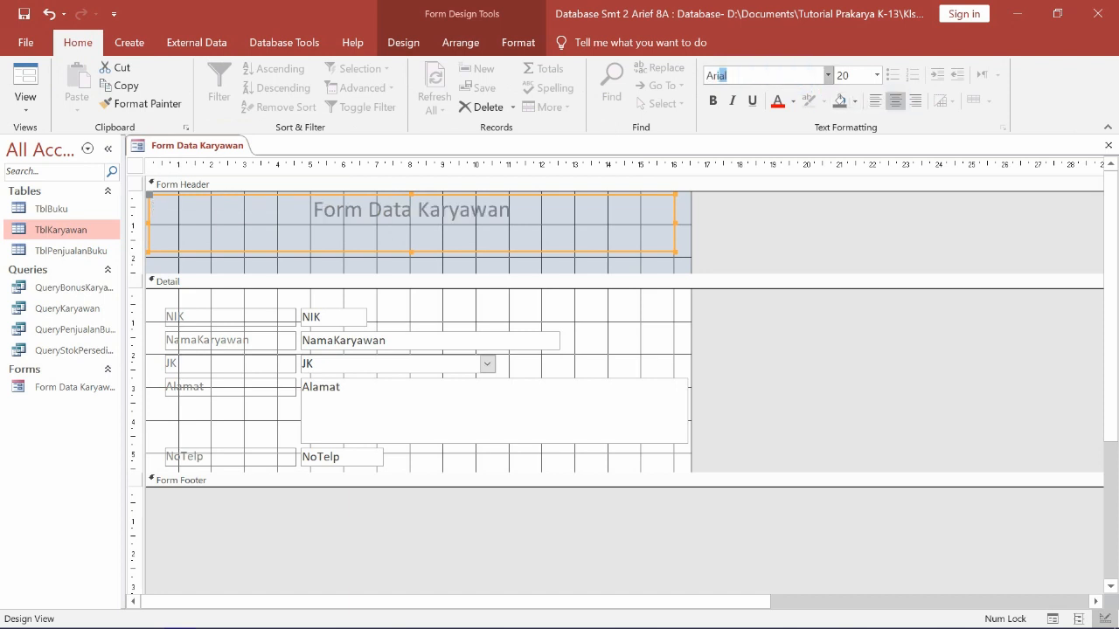
{"action": "key", "text": "Return"}
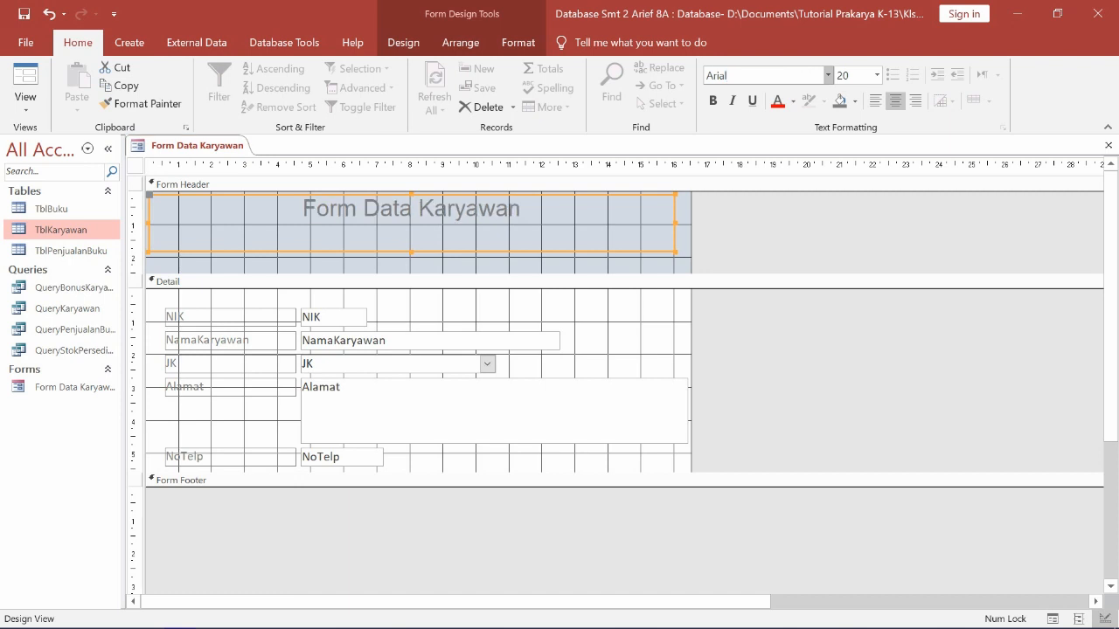
{"action": "left_click", "coordinate": [852, 77]}
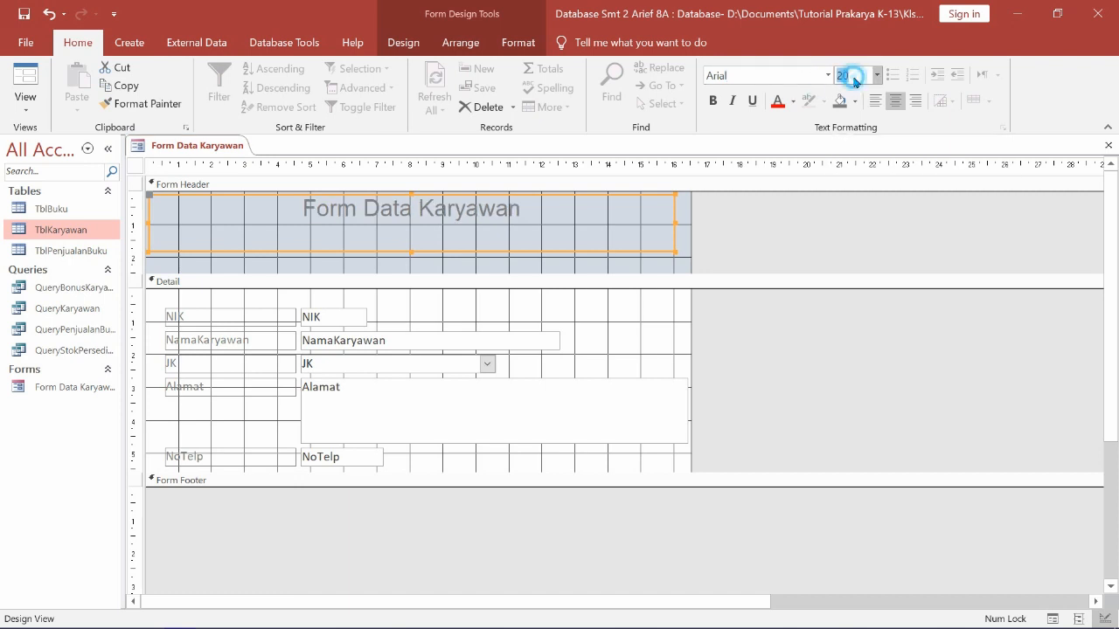
{"action": "type", "text": "18"}
{"action": "key", "text": "Return"}
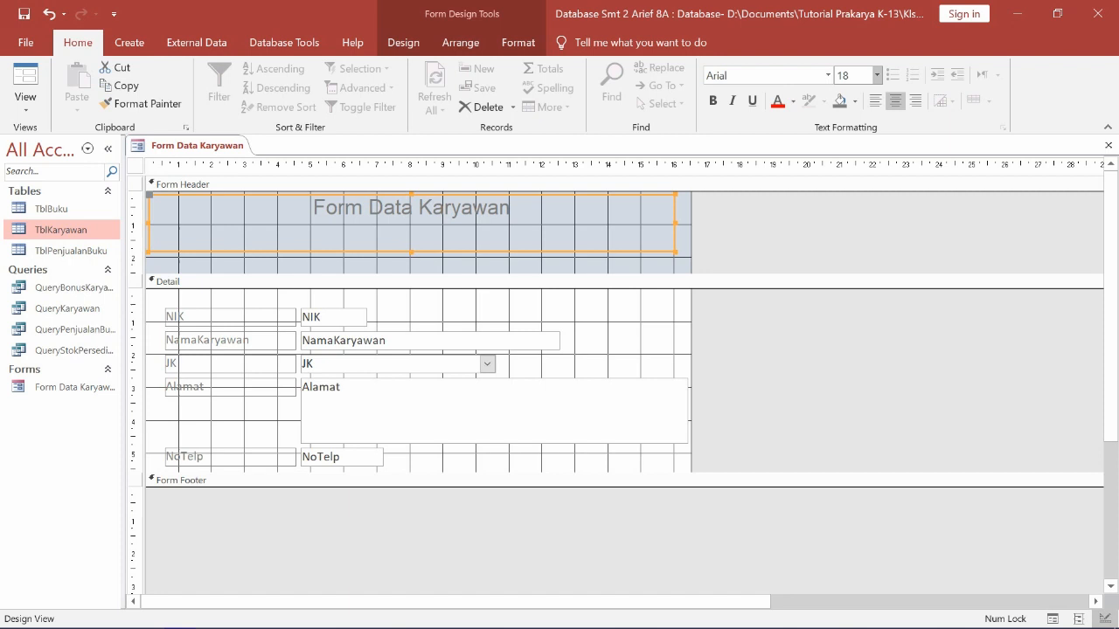
Step: Color the header title text light blue and fill its label background with black
{"action": "left_click", "coordinate": [792, 102]}
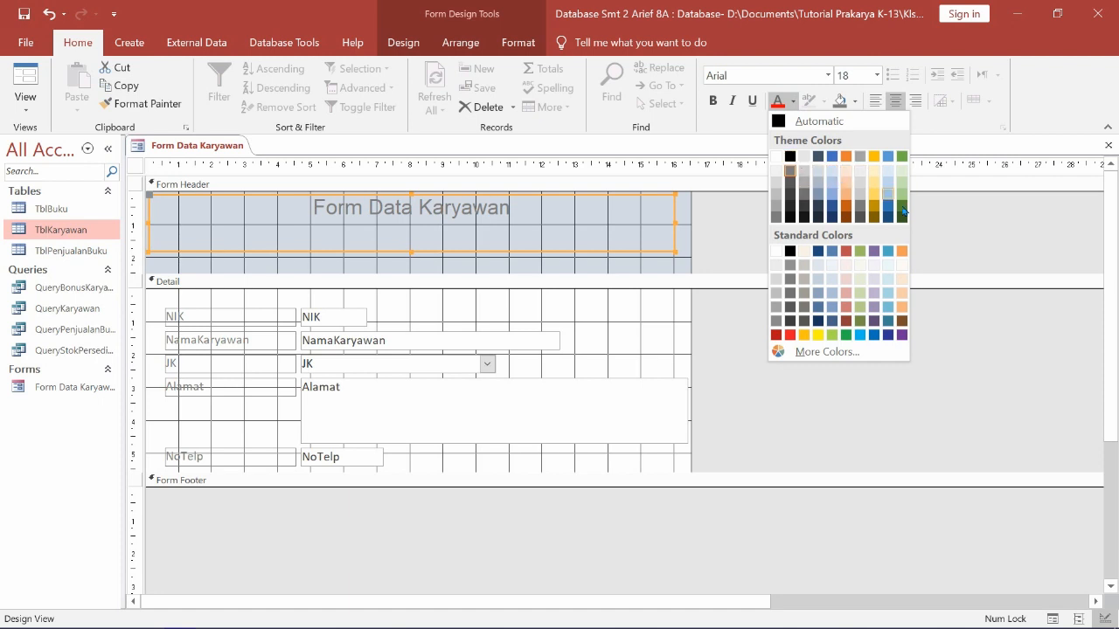
{"action": "left_click", "coordinate": [833, 175]}
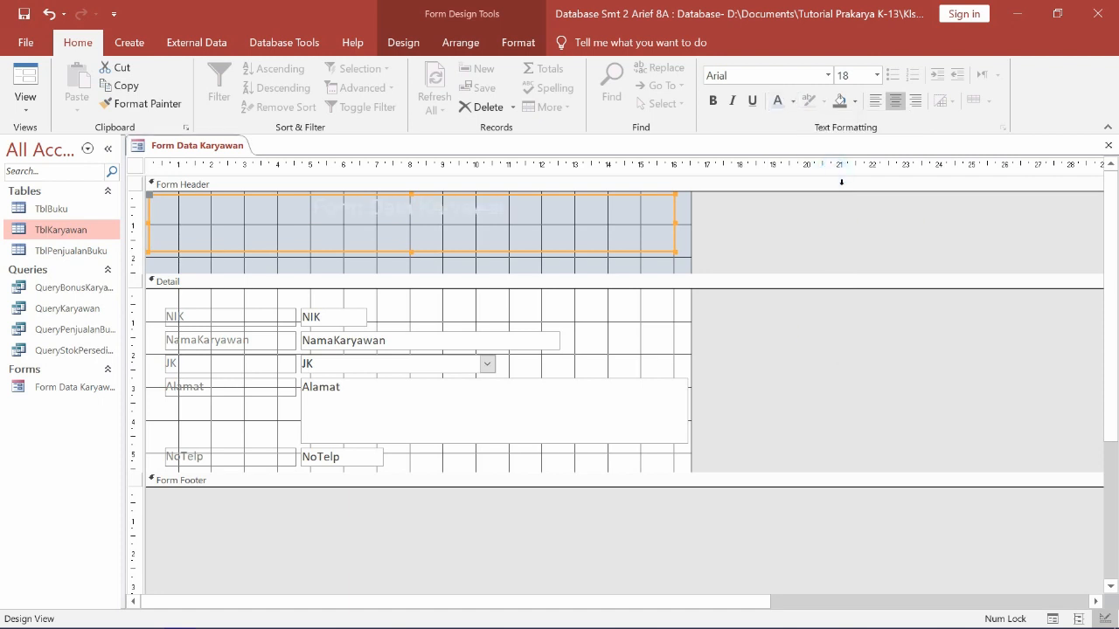
{"action": "left_click", "coordinate": [855, 100]}
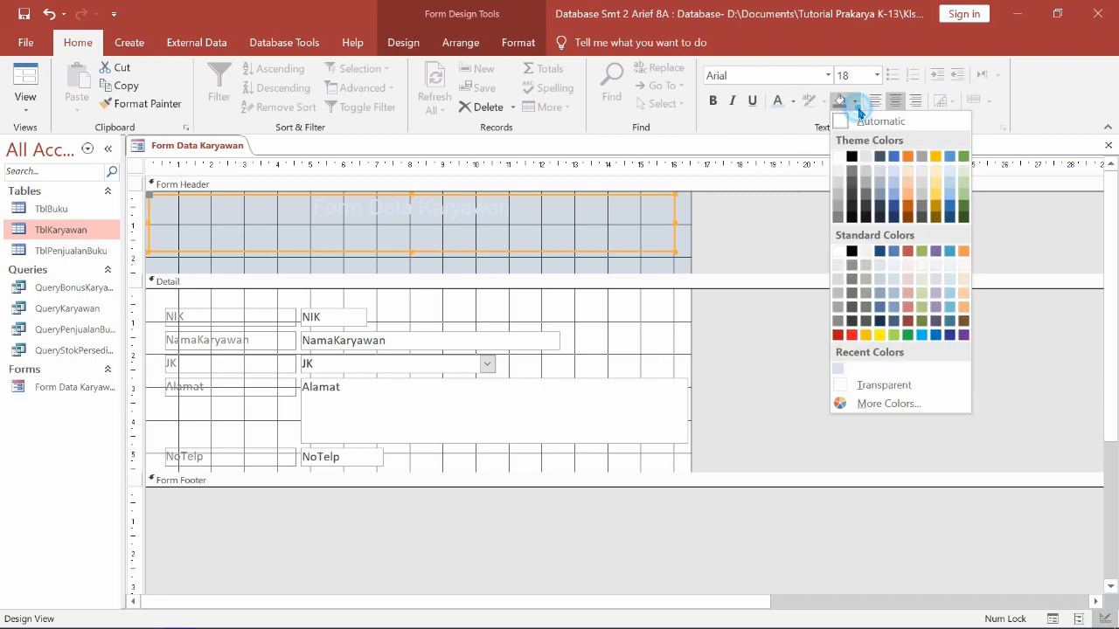
{"action": "left_click", "coordinate": [853, 157]}
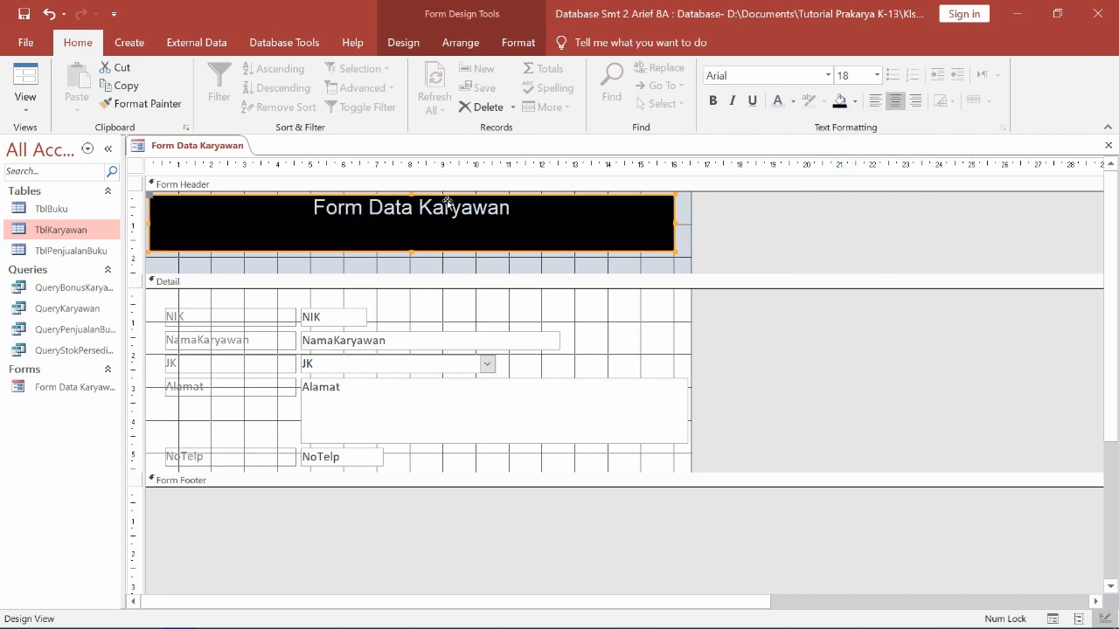
Step: Bold the header title and shrink its label to about 1 cm high and the Form Header section to about 1.2 cm
{"action": "left_click", "coordinate": [712, 100]}
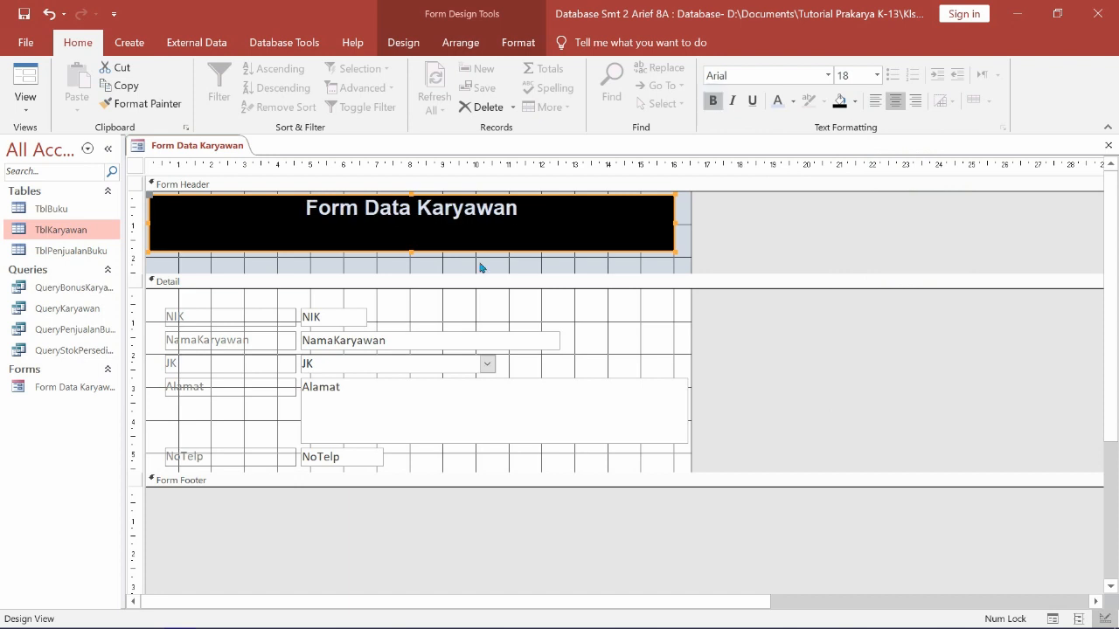
{"action": "left_click_drag", "start_coordinate": [422, 256], "coordinate": [416, 231]}
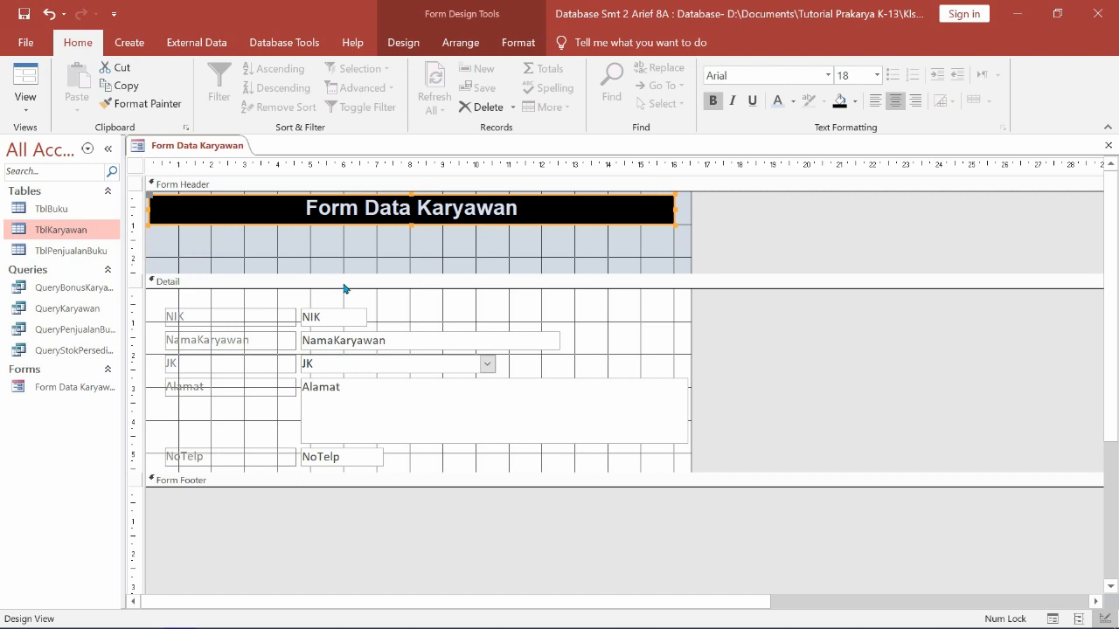
{"action": "left_click_drag", "start_coordinate": [355, 277], "coordinate": [355, 238]}
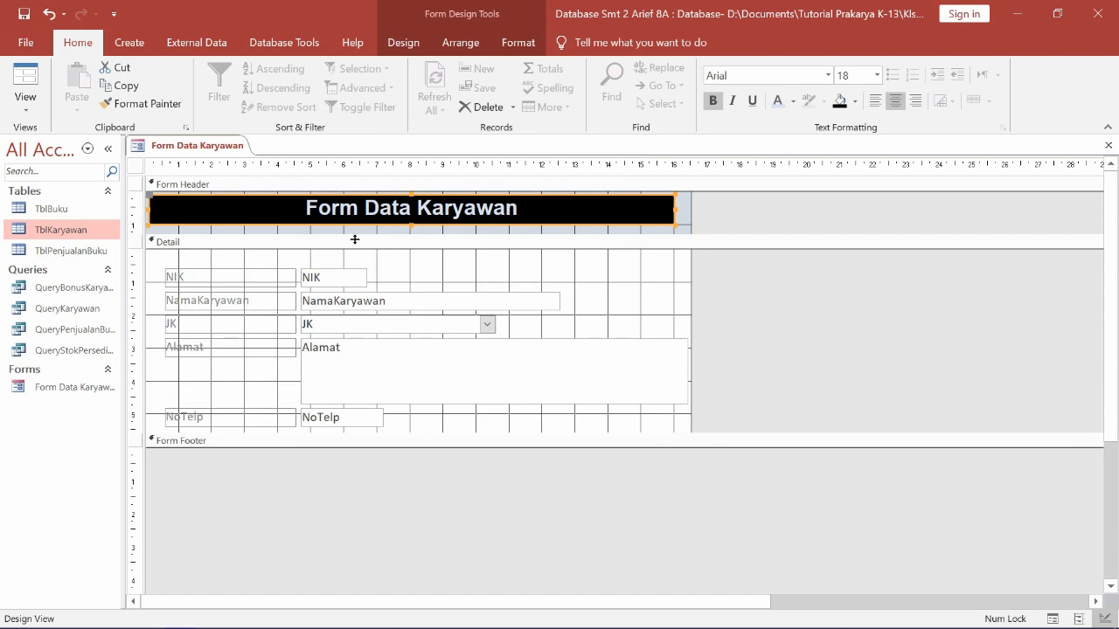
Step: Widen the form to about 17 cm
{"action": "left_click_drag", "start_coordinate": [696, 295], "coordinate": [713, 291]}
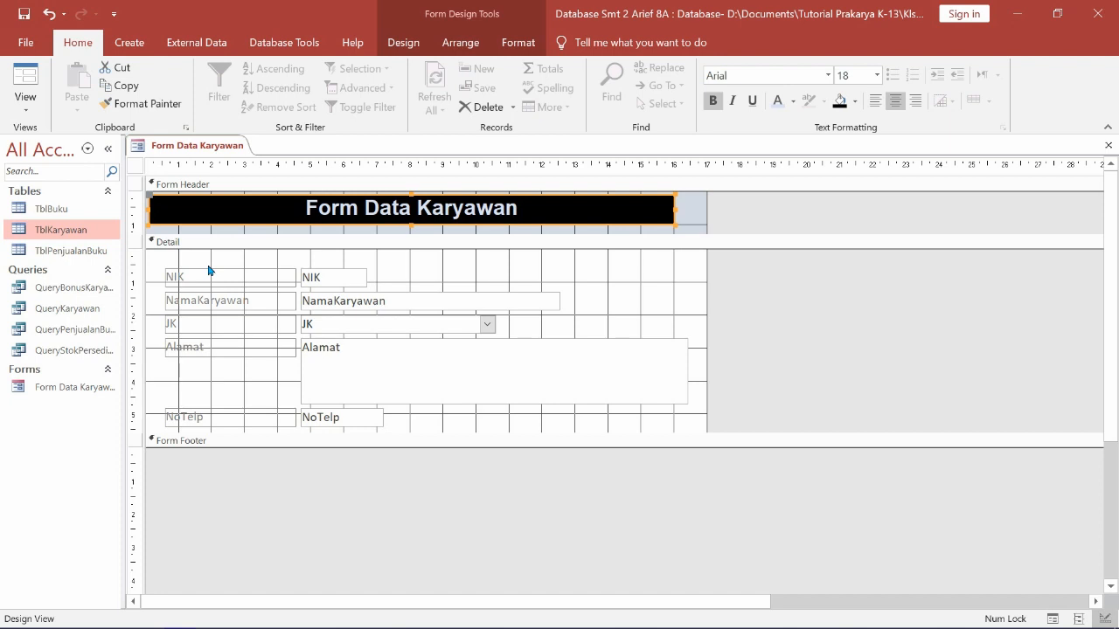
{"action": "left_click_drag", "start_coordinate": [329, 255], "coordinate": [482, 429]}
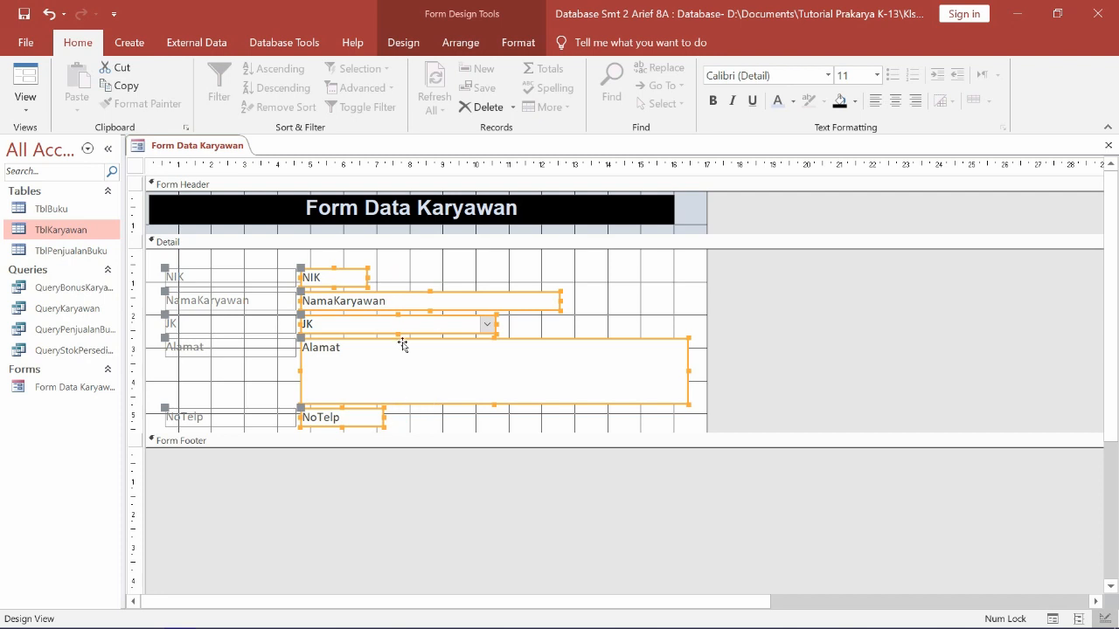
{"action": "left_click", "coordinate": [442, 281]}
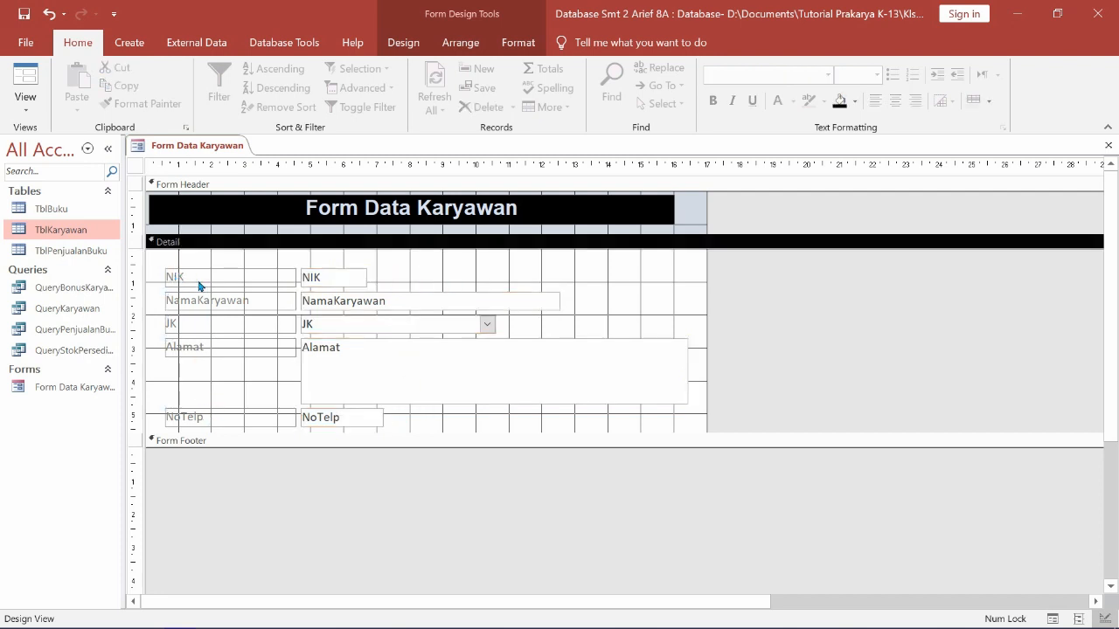
Step: Change the text of the JK field's label to "Jenis Kelamin"
{"action": "left_click", "coordinate": [201, 326]}
{"action": "left_click", "coordinate": [210, 329]}
{"action": "type", "text": "Jenis Kelamin"}
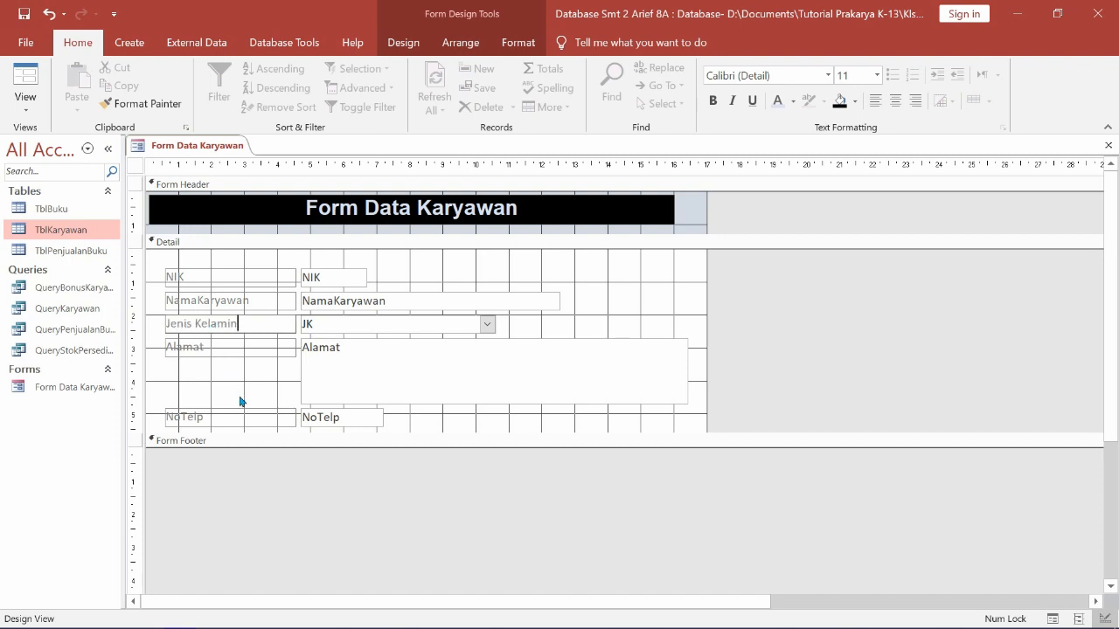
Step: Set the font of all labels and fields in the Detail section to Arial
{"action": "left_click_drag", "start_coordinate": [171, 257], "coordinate": [570, 430]}
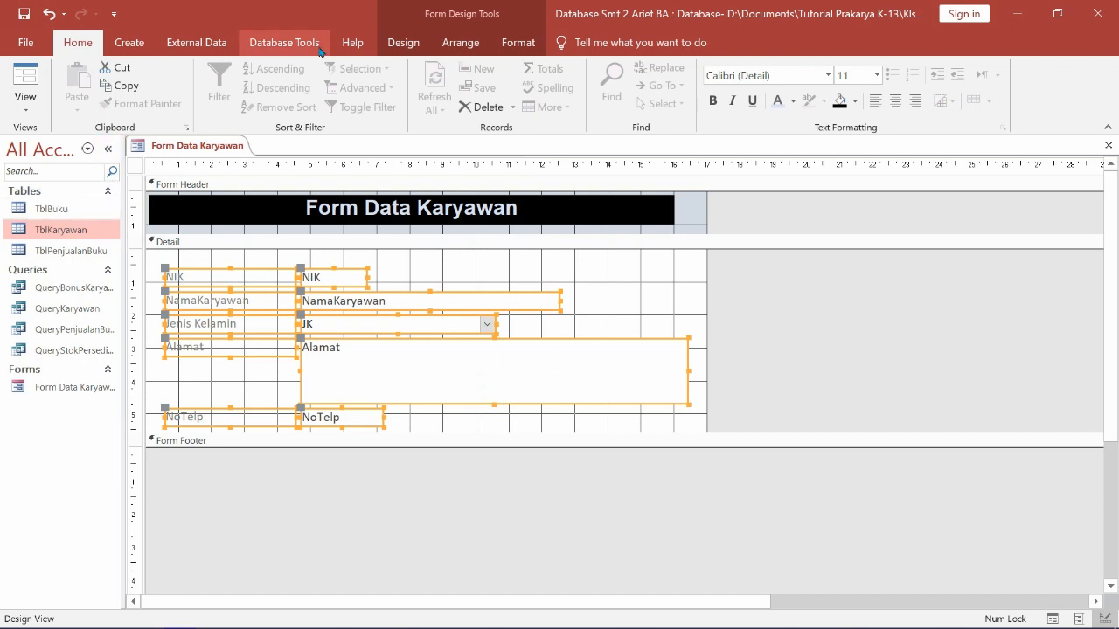
{"action": "left_click", "coordinate": [778, 75]}
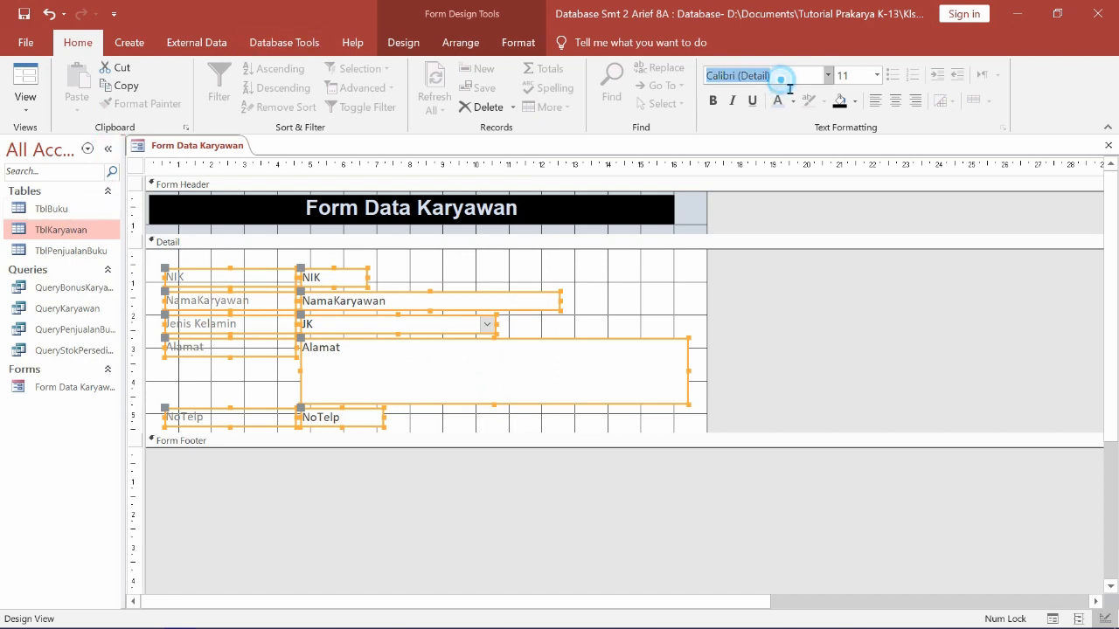
{"action": "type", "text": "Arie"}
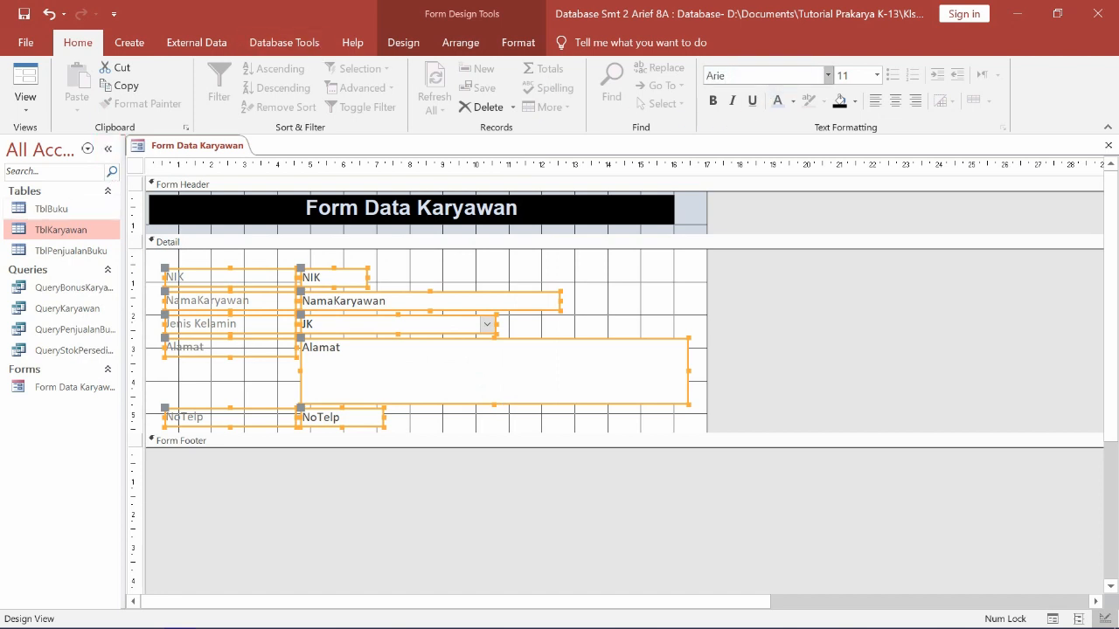
{"action": "key", "text": "Return"}
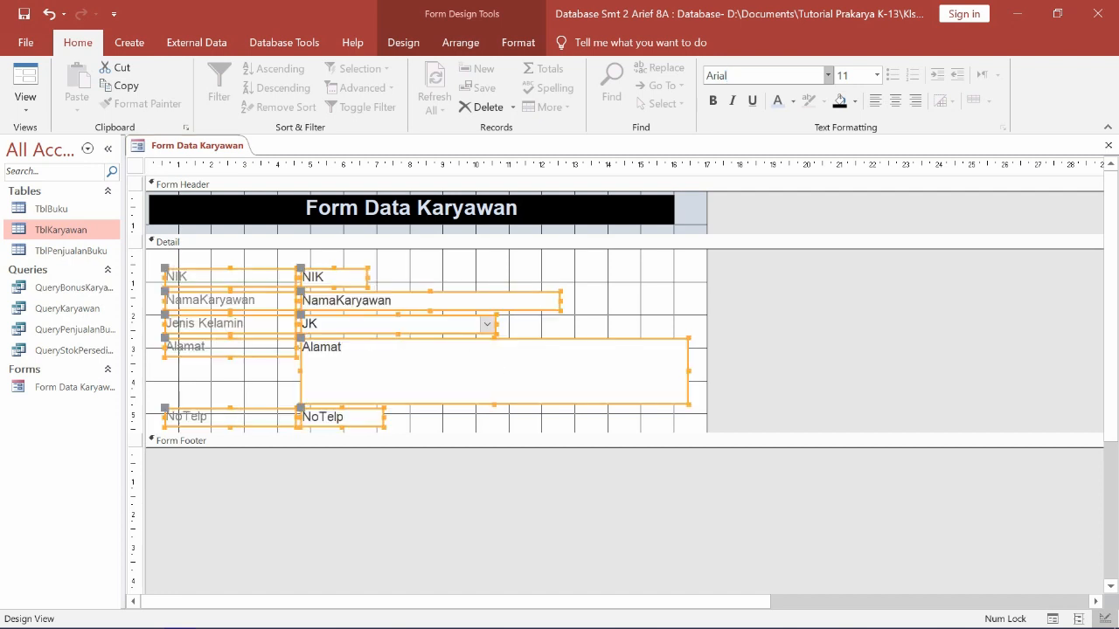
Step: Fill all Detail labels and fields with black and color their text light blue
{"action": "left_click", "coordinate": [839, 102]}
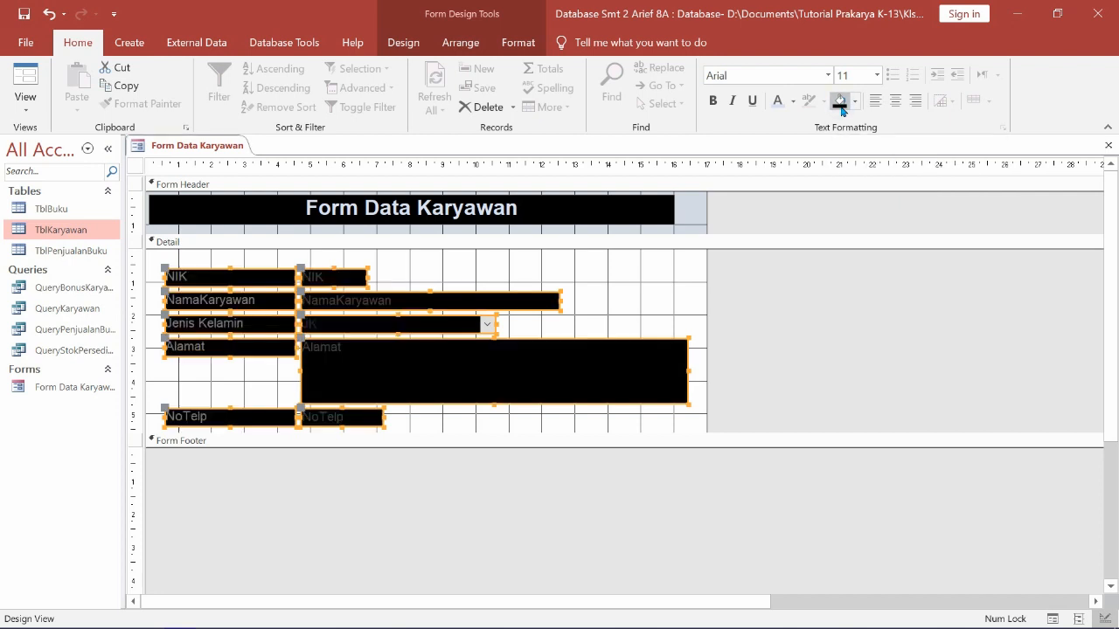
{"action": "left_click", "coordinate": [775, 102]}
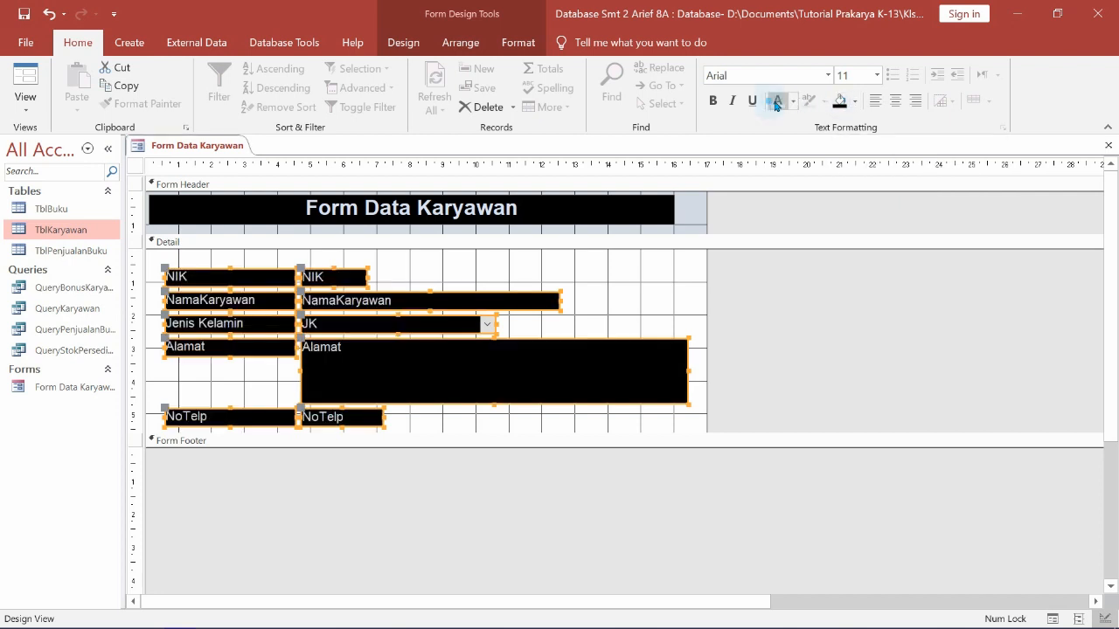
{"action": "left_click", "coordinate": [627, 314]}
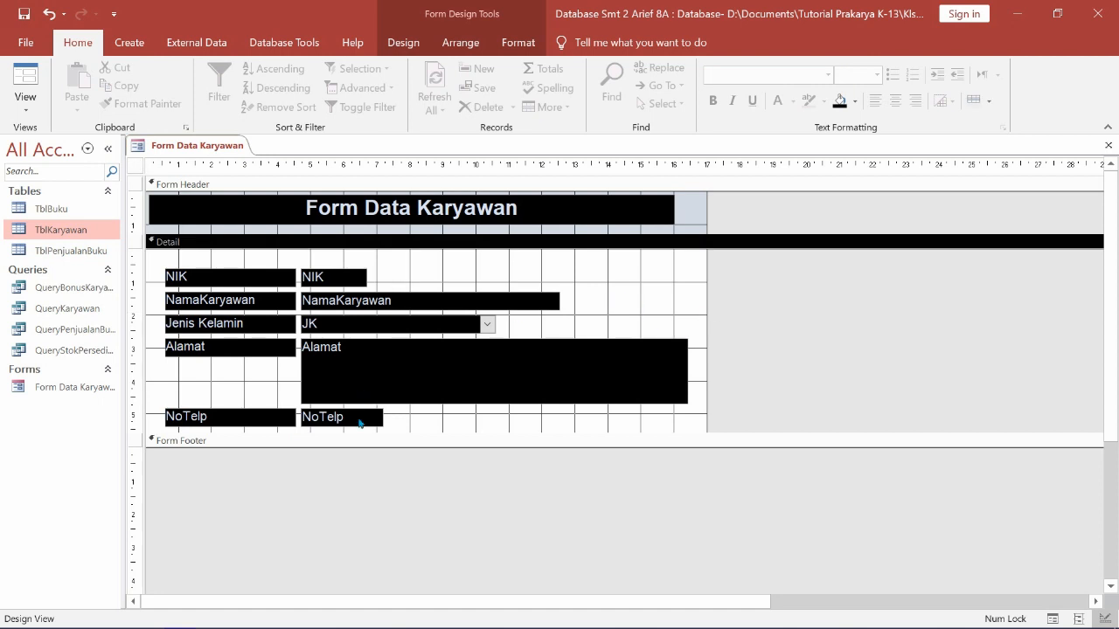
Step: Shrink the Alamat text box to about 10.4 by 1.9 cm and extend the Form Footer section to about 2.6 cm high
{"action": "left_click", "coordinate": [686, 382]}
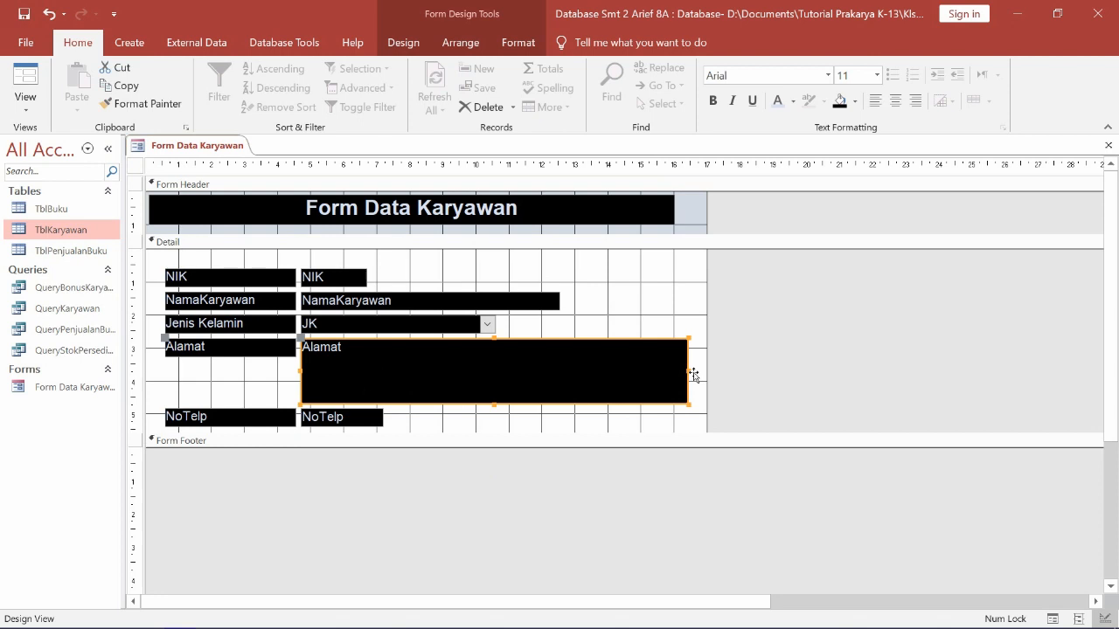
{"action": "left_click_drag", "start_coordinate": [697, 412], "coordinate": [650, 405]}
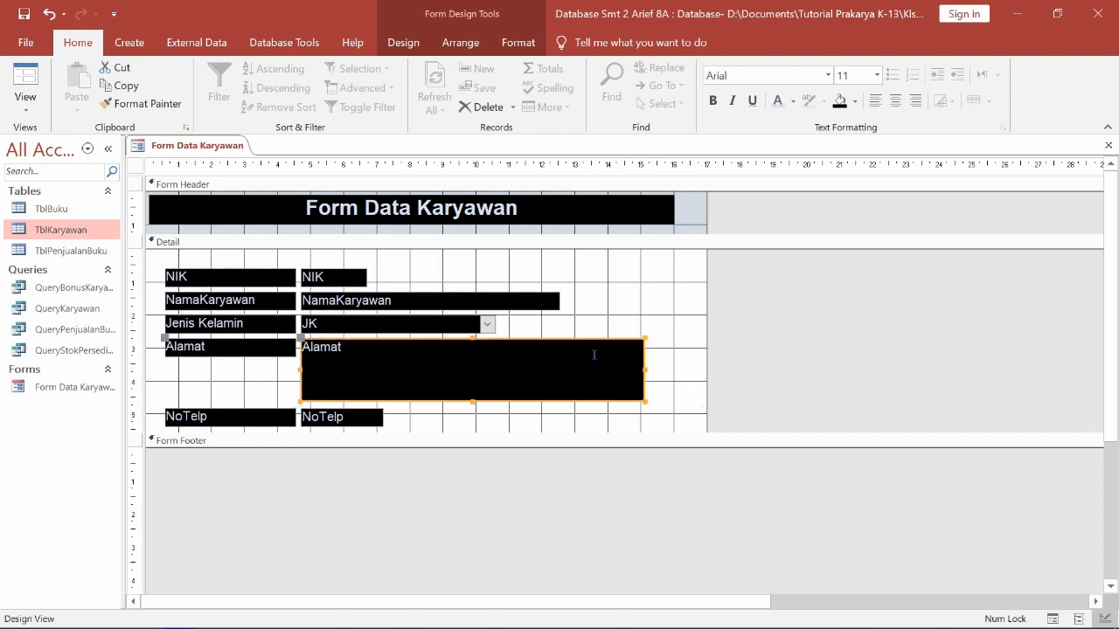
{"action": "left_click", "coordinate": [610, 330]}
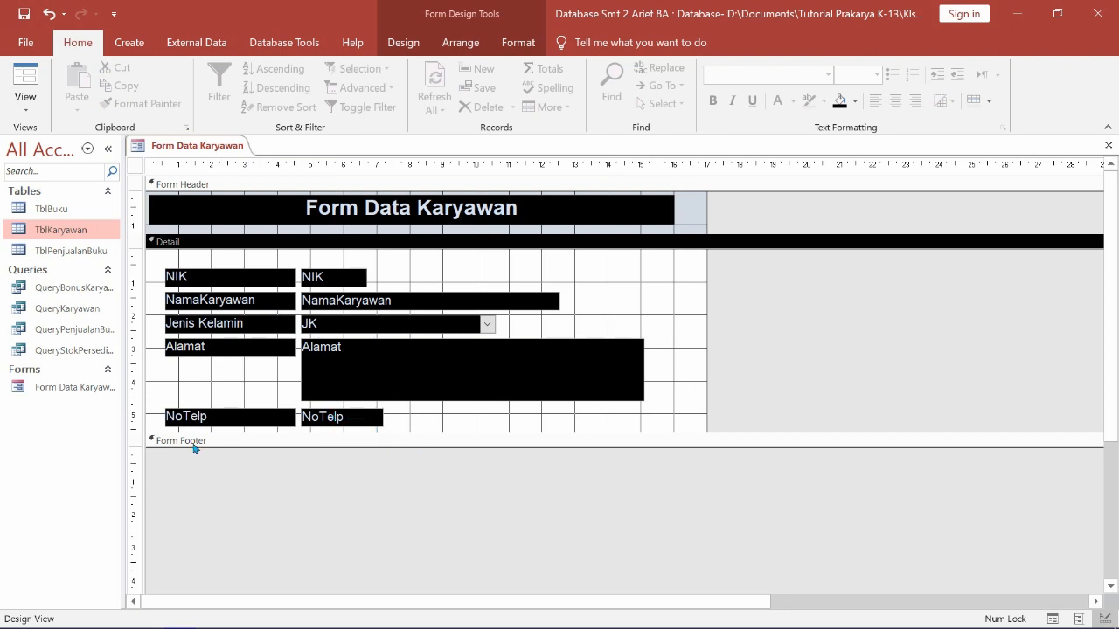
{"action": "left_click_drag", "start_coordinate": [485, 452], "coordinate": [477, 535]}
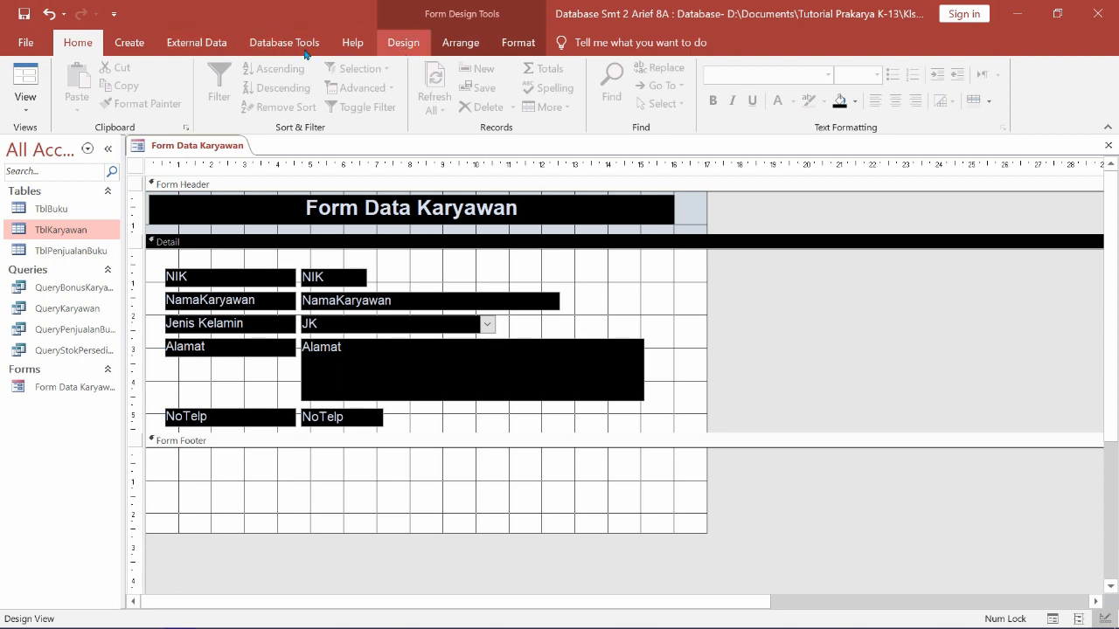
Step: Add a 1 cm square Form Footer button named CmdFirst that goes to the first record, using the Go To First picture
{"action": "left_click", "coordinate": [404, 45]}
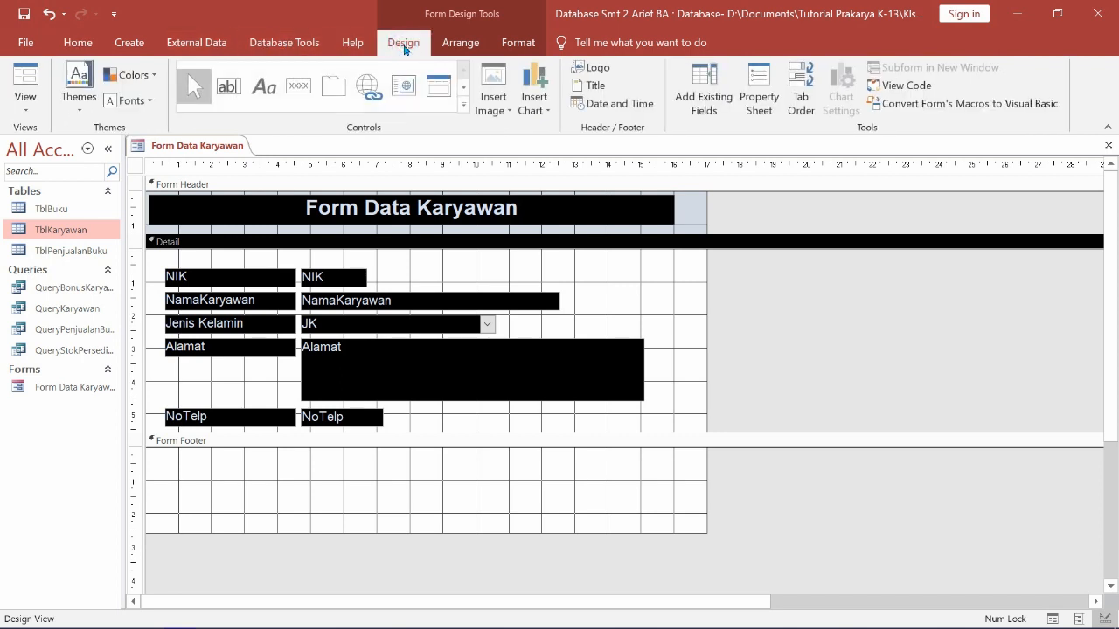
{"action": "left_click", "coordinate": [299, 91]}
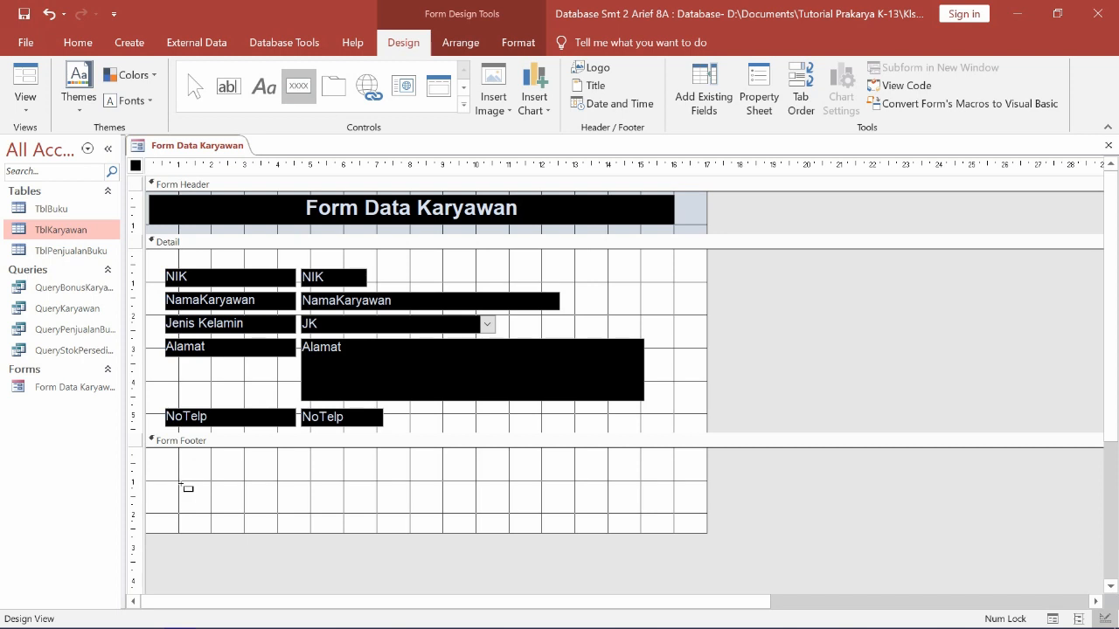
{"action": "left_click_drag", "start_coordinate": [180, 481], "coordinate": [215, 517]}
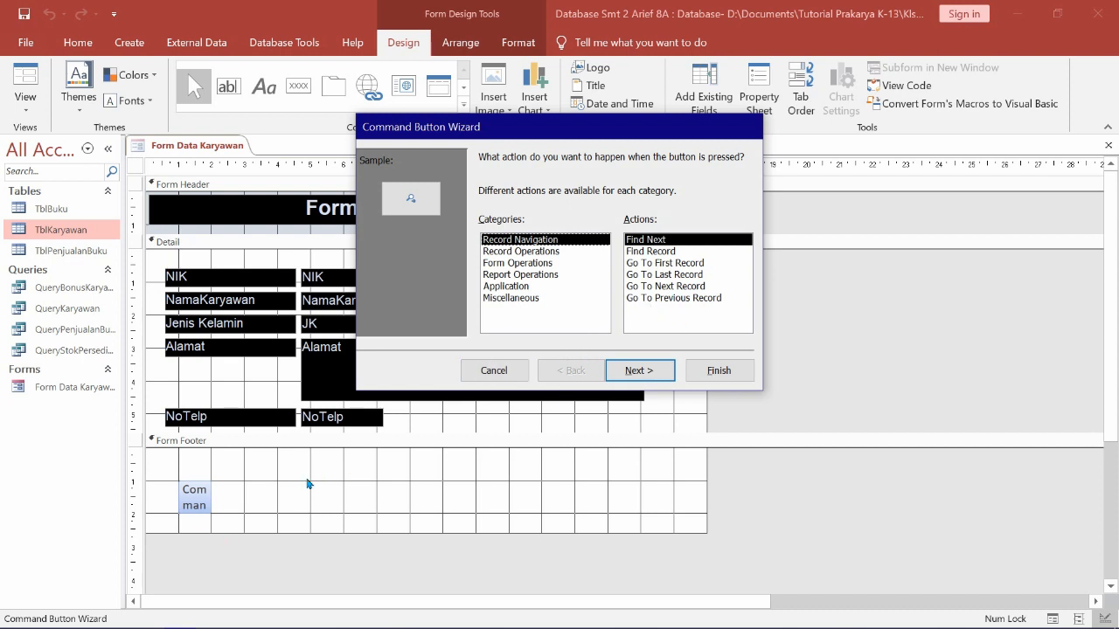
{"action": "left_click", "coordinate": [668, 266]}
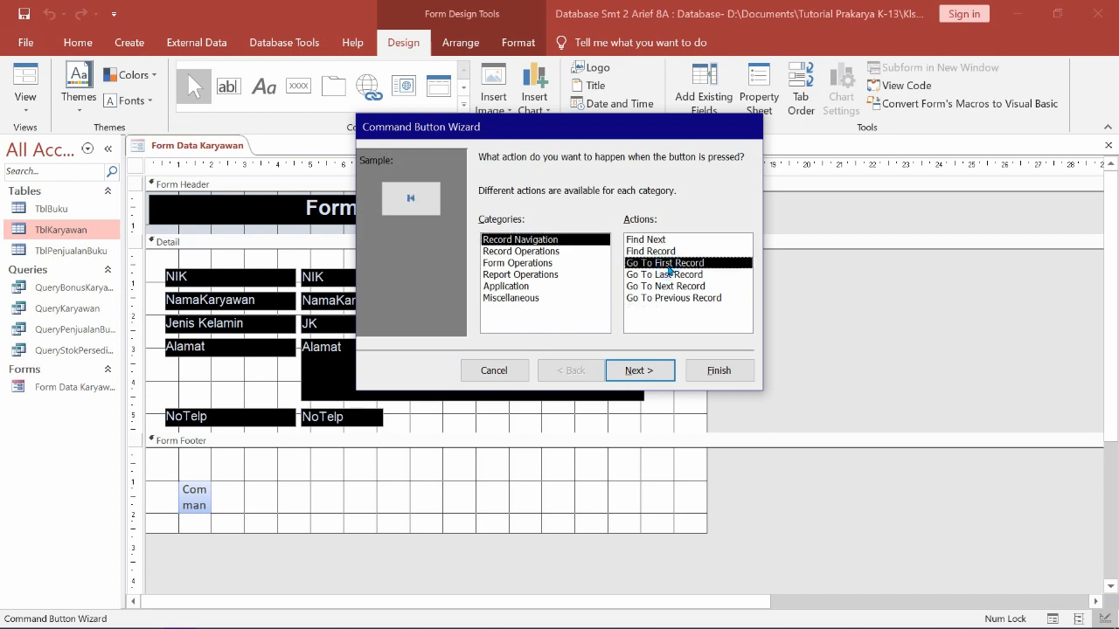
{"action": "left_click", "coordinate": [659, 369]}
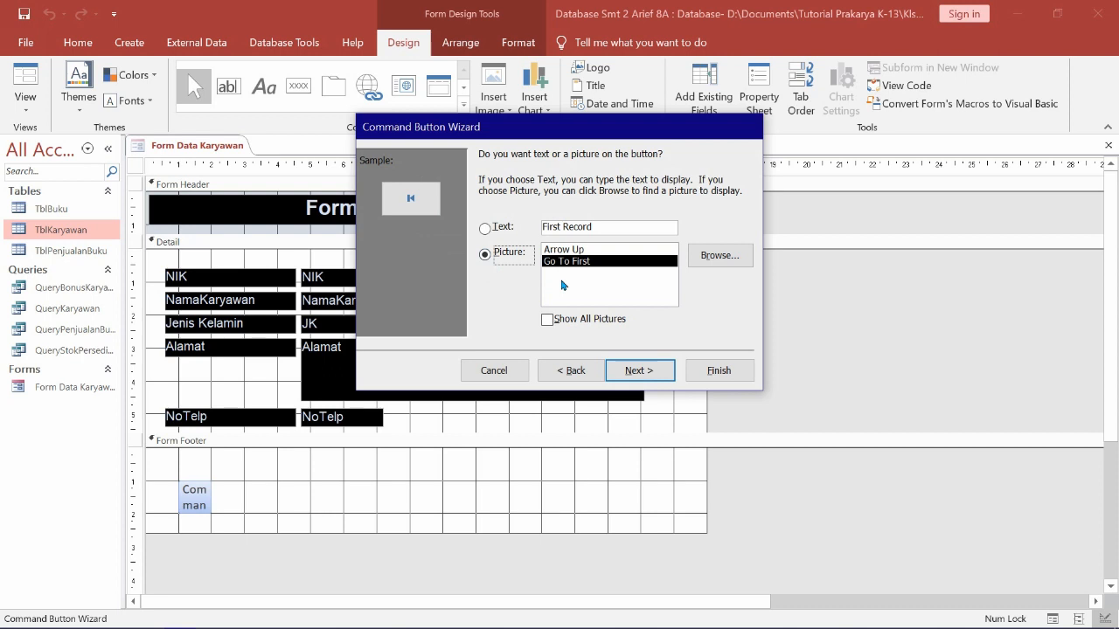
{"action": "left_click", "coordinate": [630, 372]}
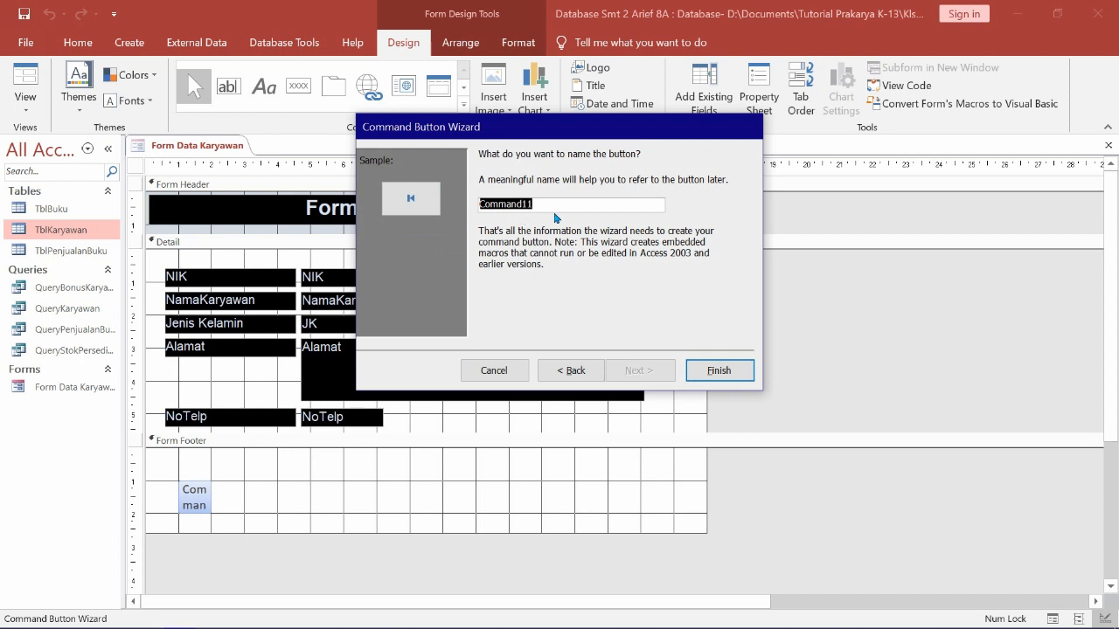
{"action": "type", "text": "CmdFirst"}
{"action": "left_click", "coordinate": [718, 371]}
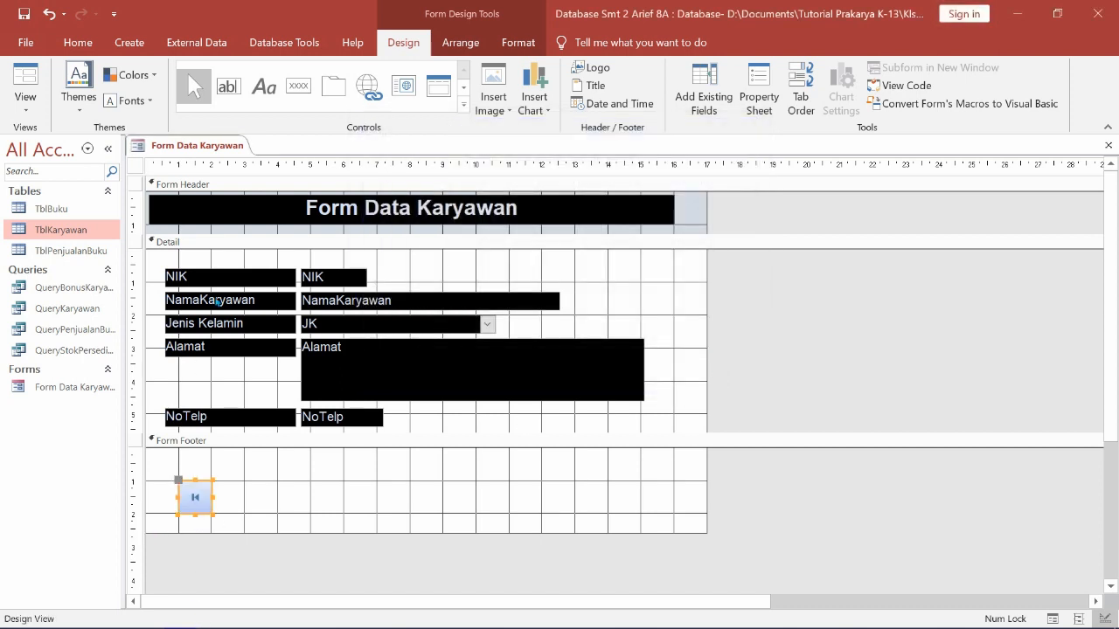
Step: Add a footer button named CmdPrevious beside CmdFirst that goes to the previous record, using the Go To Previous picture
{"action": "left_click", "coordinate": [293, 89]}
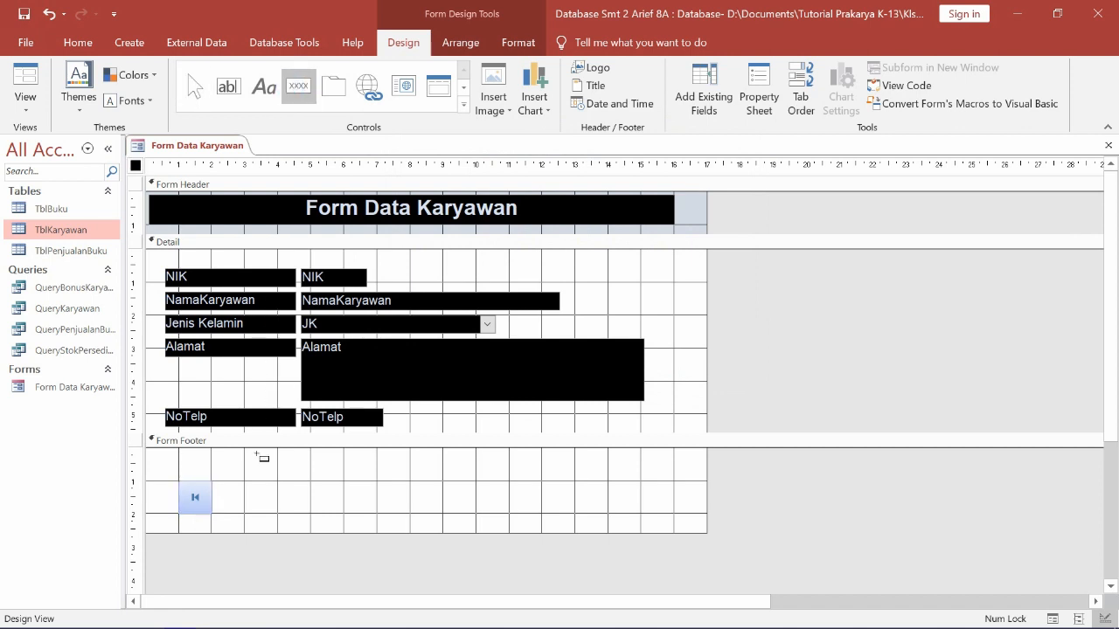
{"action": "left_click_drag", "start_coordinate": [241, 480], "coordinate": [278, 518]}
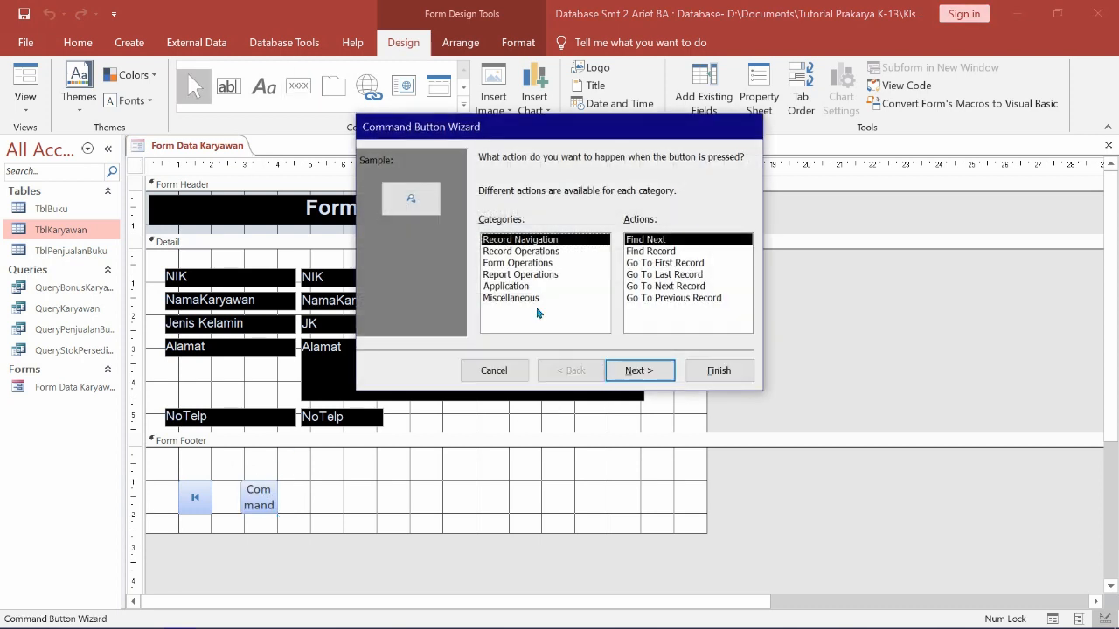
{"action": "left_click", "coordinate": [648, 298]}
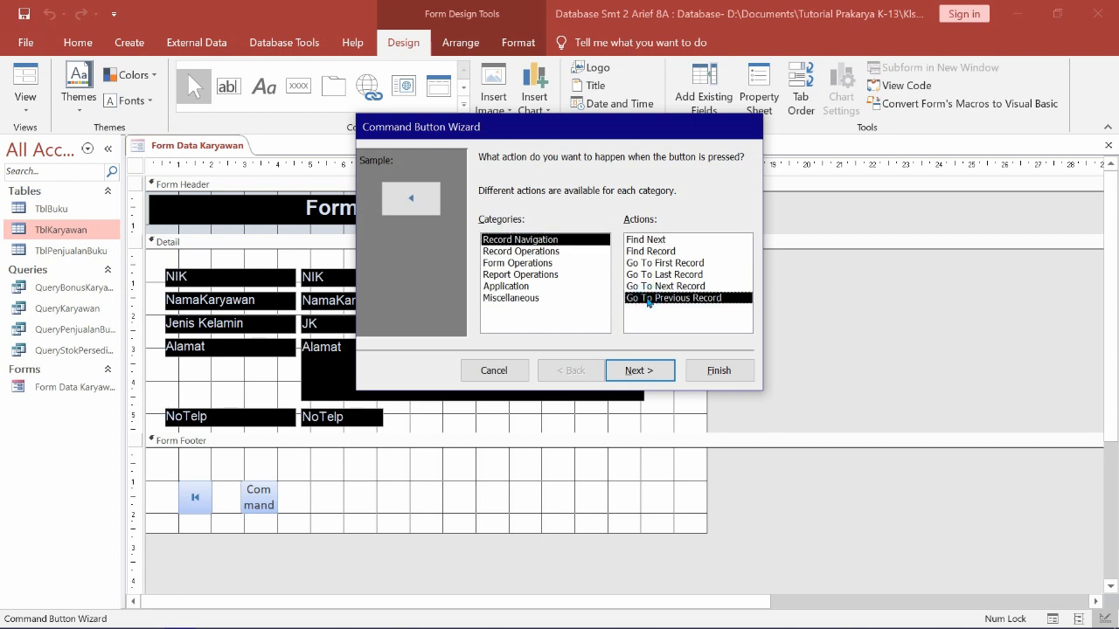
{"action": "left_click", "coordinate": [644, 382]}
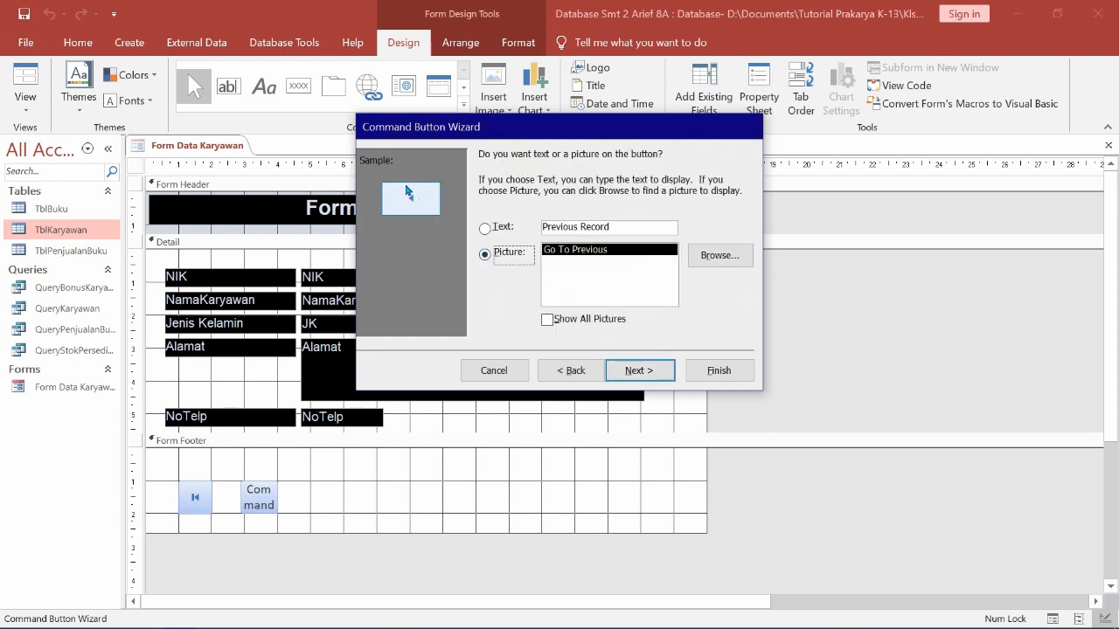
{"action": "left_click", "coordinate": [642, 371]}
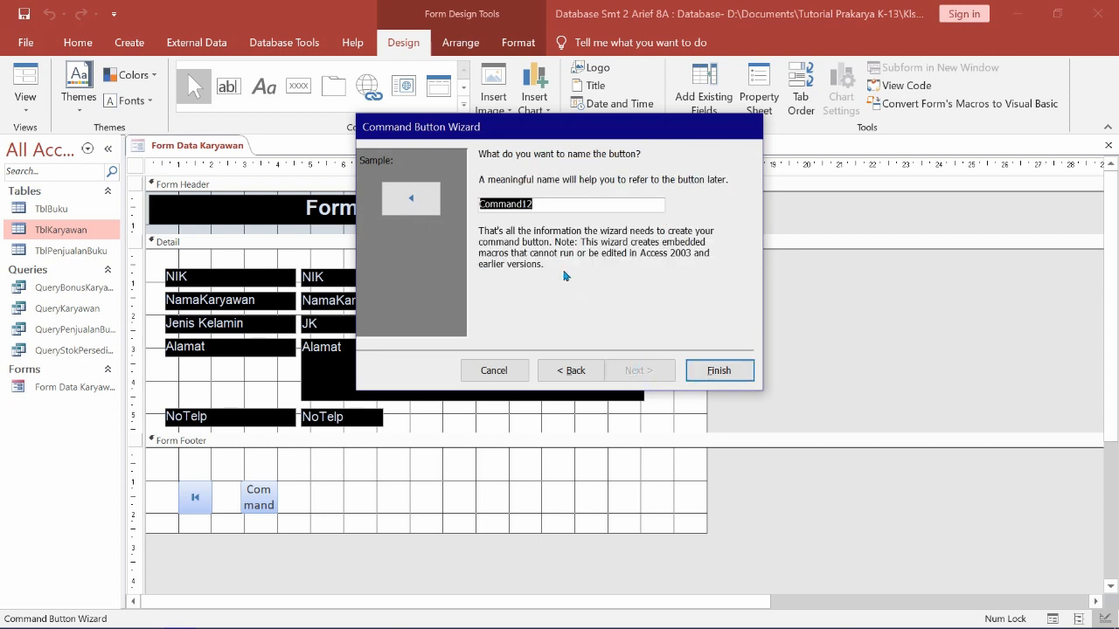
{"action": "type", "text": "CmdPrevious"}
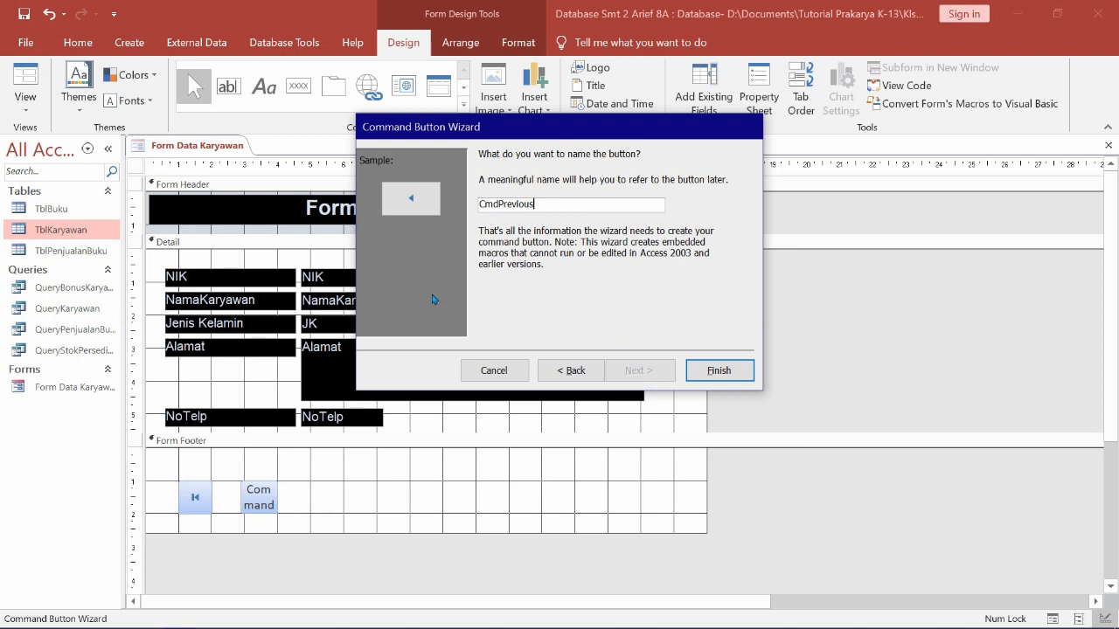
{"action": "left_click", "coordinate": [739, 374]}
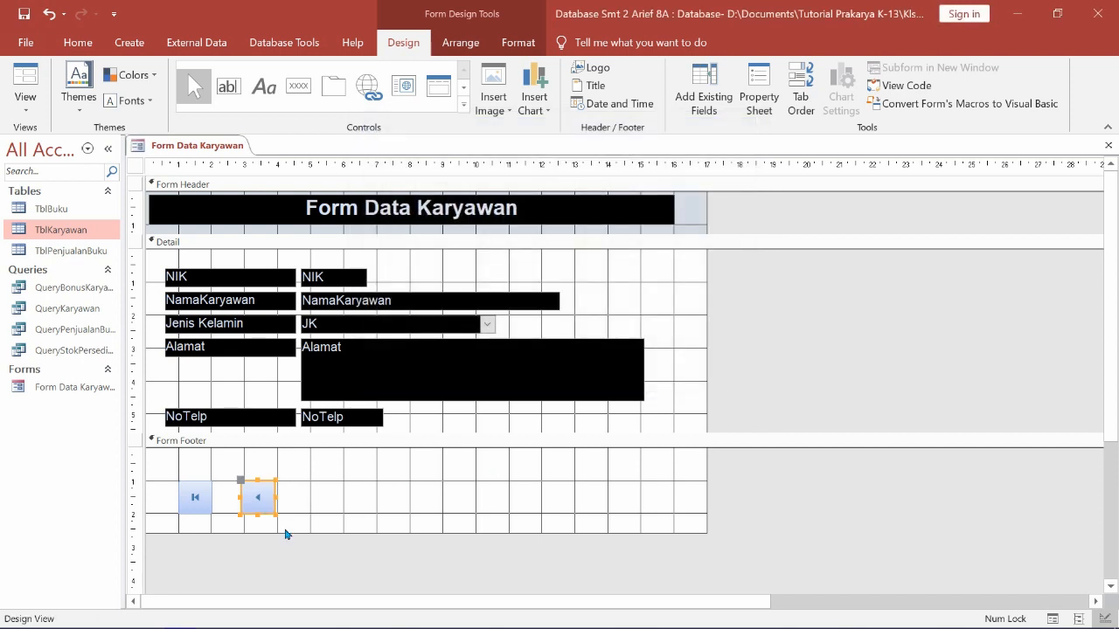
Step: Shift the previous-record button slightly so its left edge meets the 3 cm grid line in the Form Footer
{"action": "left_click", "coordinate": [308, 523]}
{"action": "left_click", "coordinate": [271, 512]}
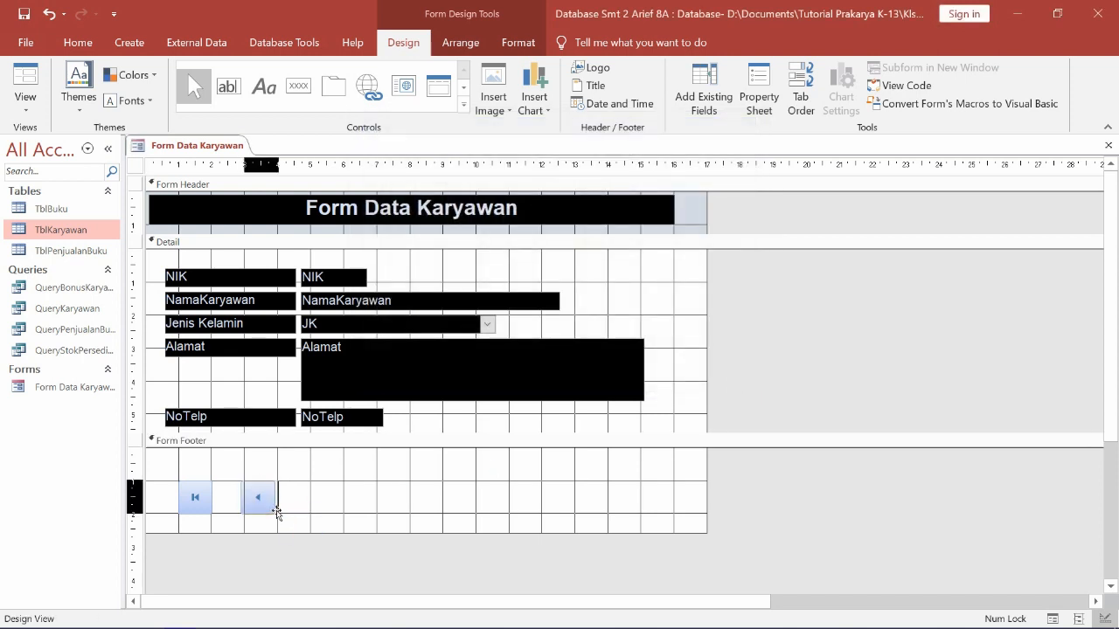
{"action": "left_click", "coordinate": [364, 507]}
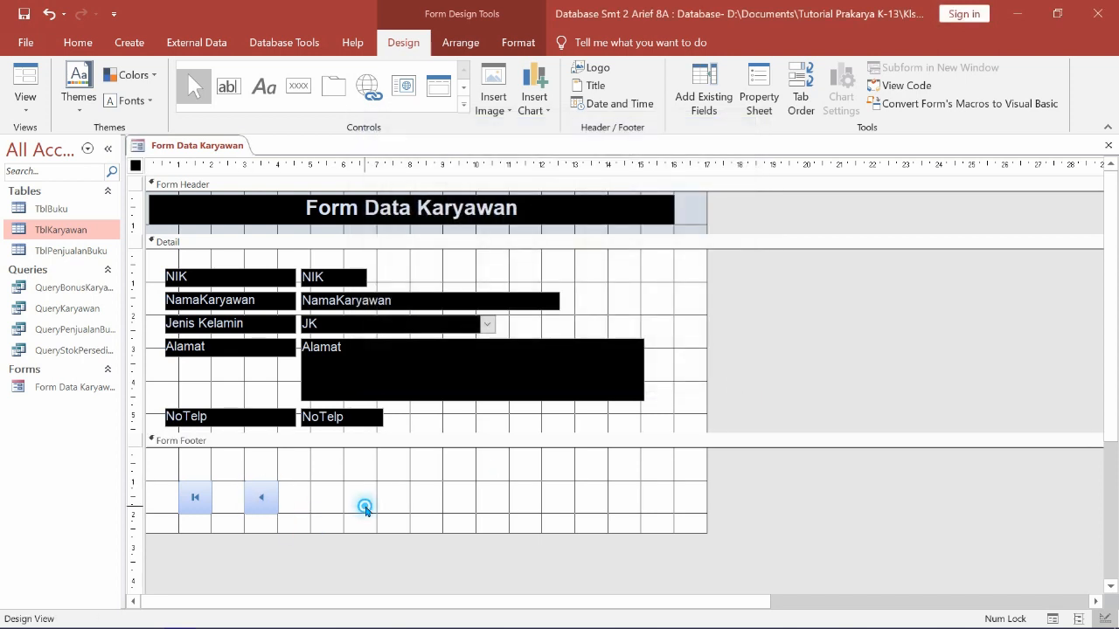
Step: Add a footer button about 1 cm square at the 5 cm grid line, named CmdNext, that goes to the next record with the Go To Next picture
{"action": "left_click", "coordinate": [298, 86]}
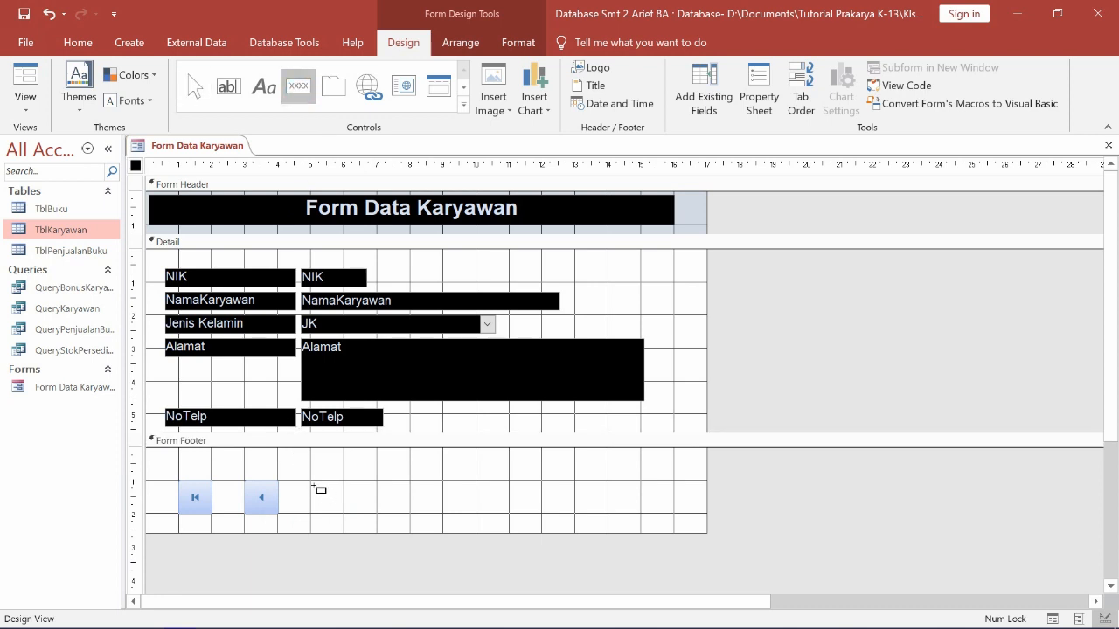
{"action": "left_click_drag", "start_coordinate": [310, 480], "coordinate": [347, 516]}
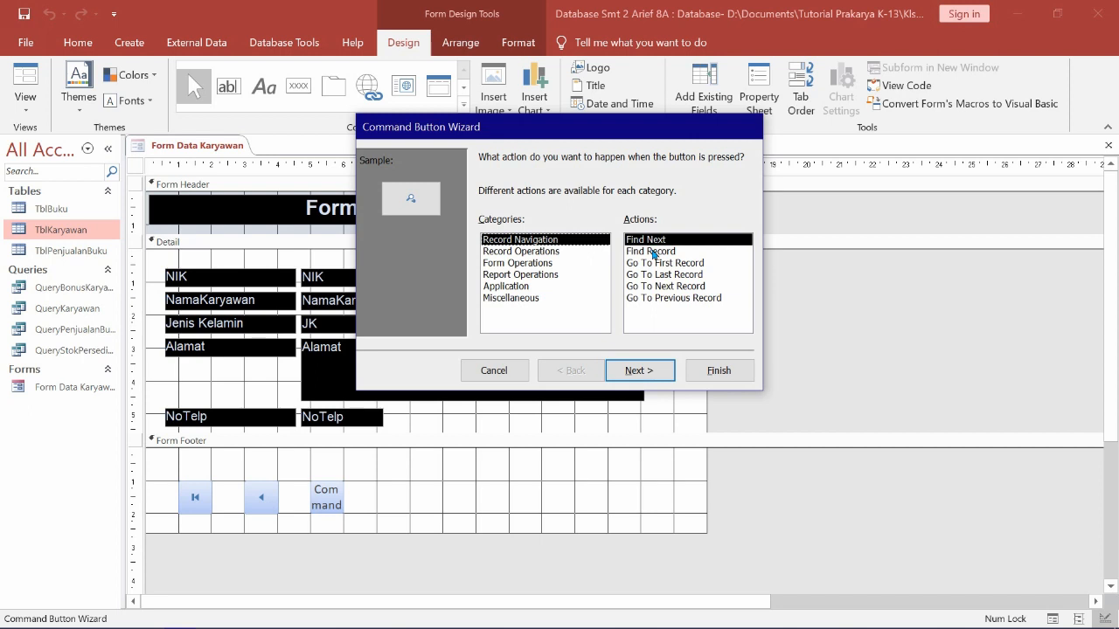
{"action": "left_click", "coordinate": [666, 286]}
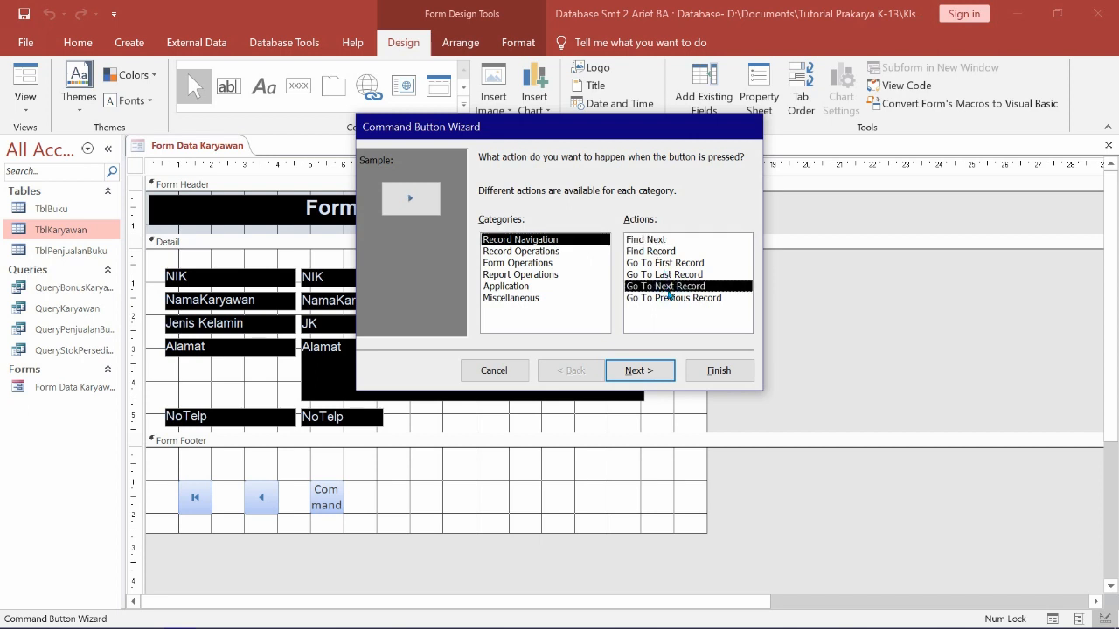
{"action": "left_click", "coordinate": [653, 374]}
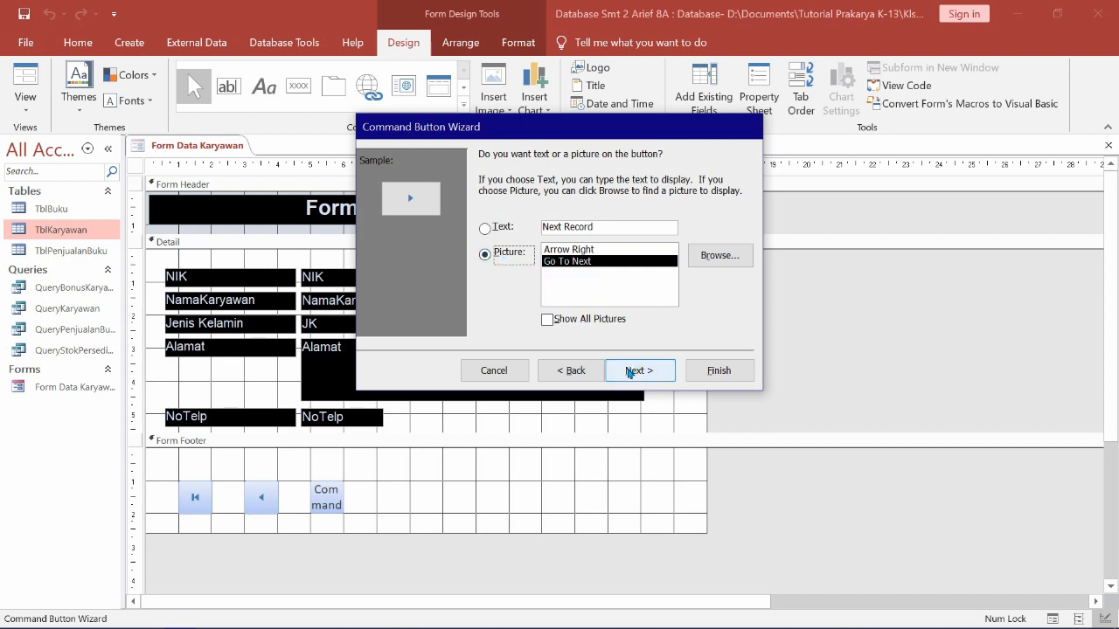
{"action": "left_click", "coordinate": [629, 371]}
{"action": "type", "text": "CmdNext"}
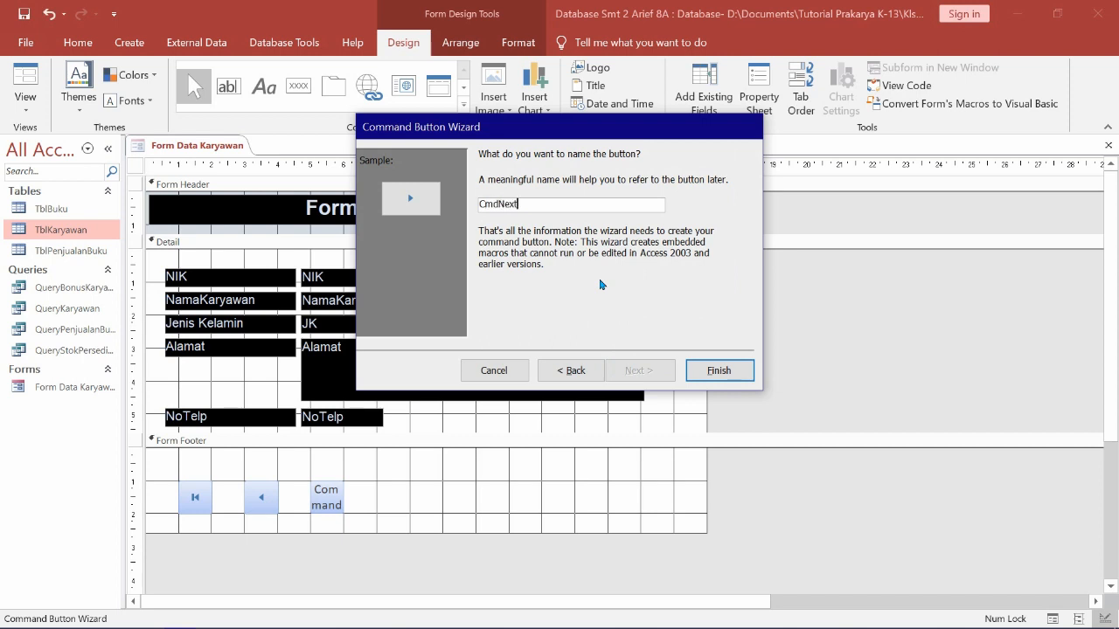
{"action": "left_click", "coordinate": [719, 370]}
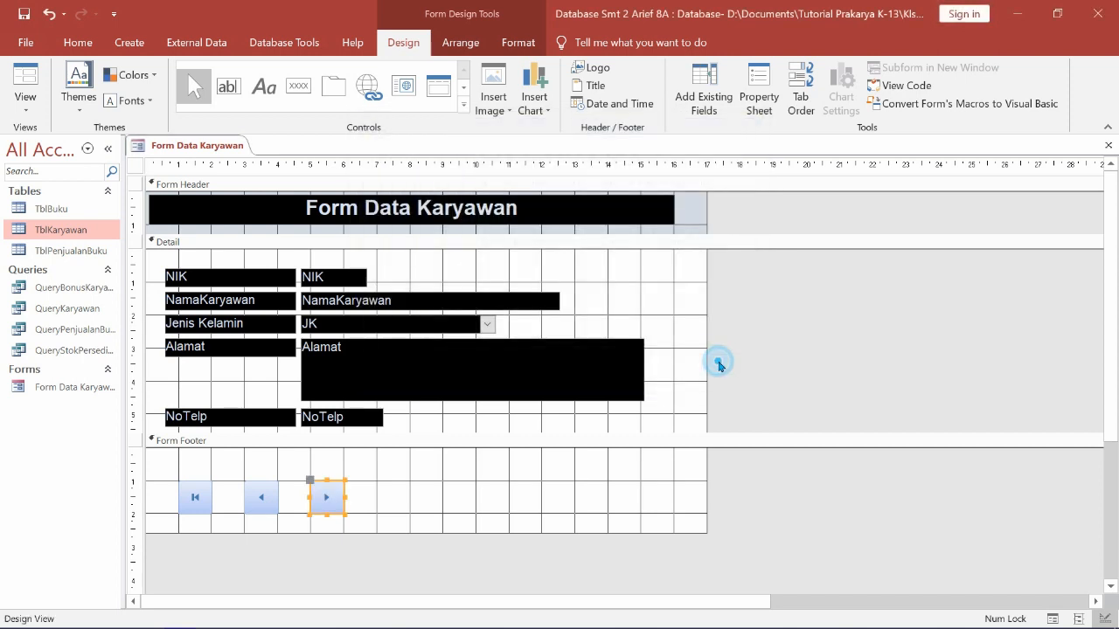
Step: Add a footer button about 1 cm square at the 7 cm mark, named CmdLast, that goes to the last record with the Go To Last picture
{"action": "left_click", "coordinate": [299, 91]}
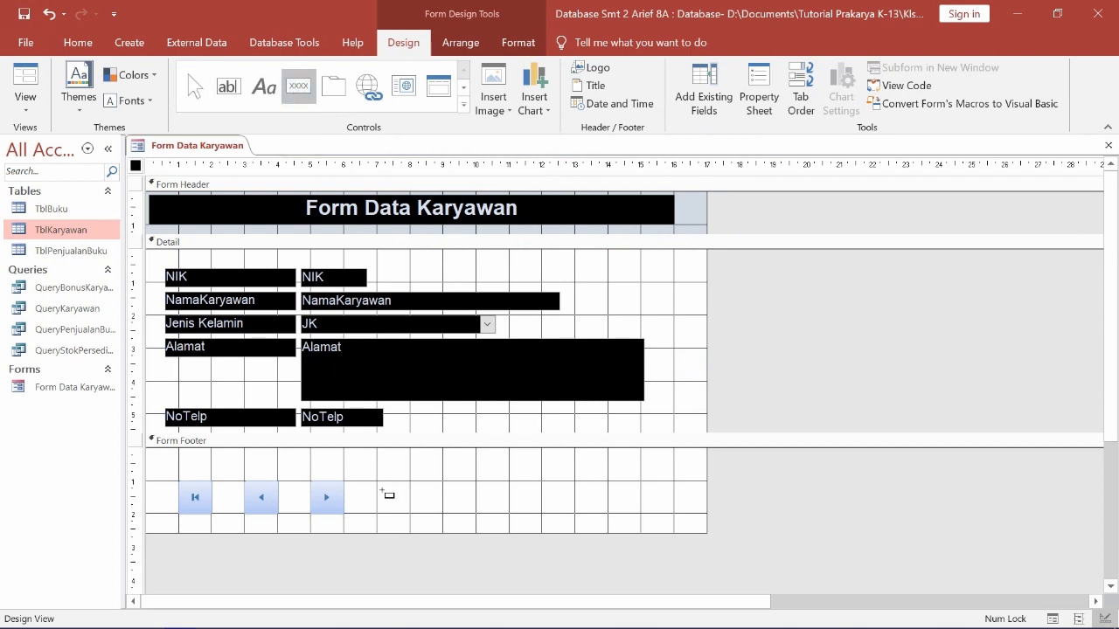
{"action": "left_click_drag", "start_coordinate": [379, 479], "coordinate": [410, 513]}
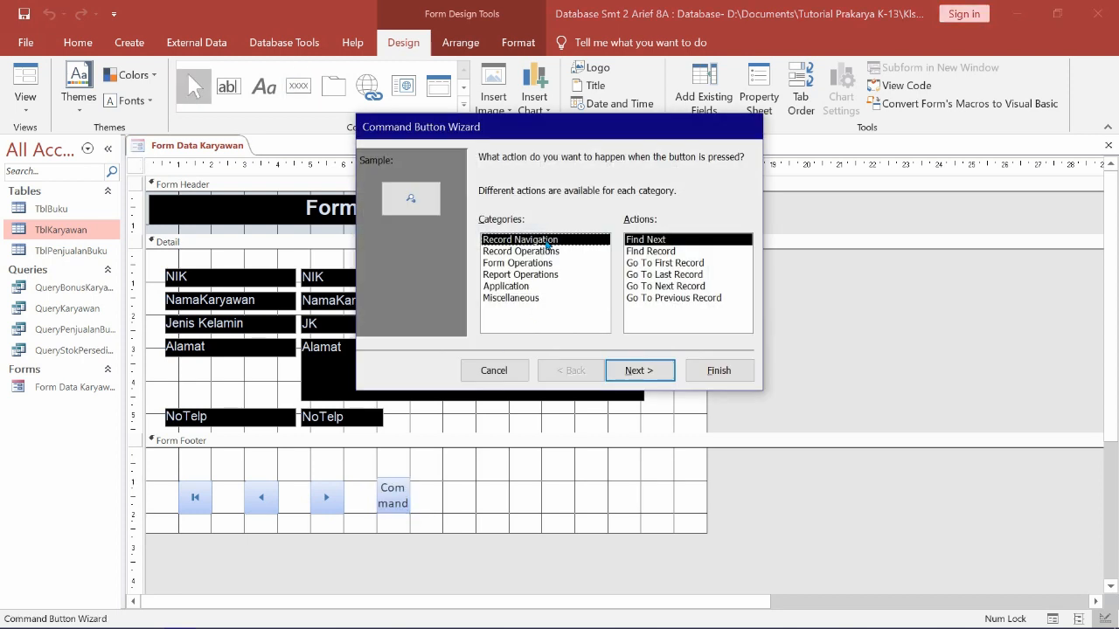
{"action": "left_click", "coordinate": [663, 278]}
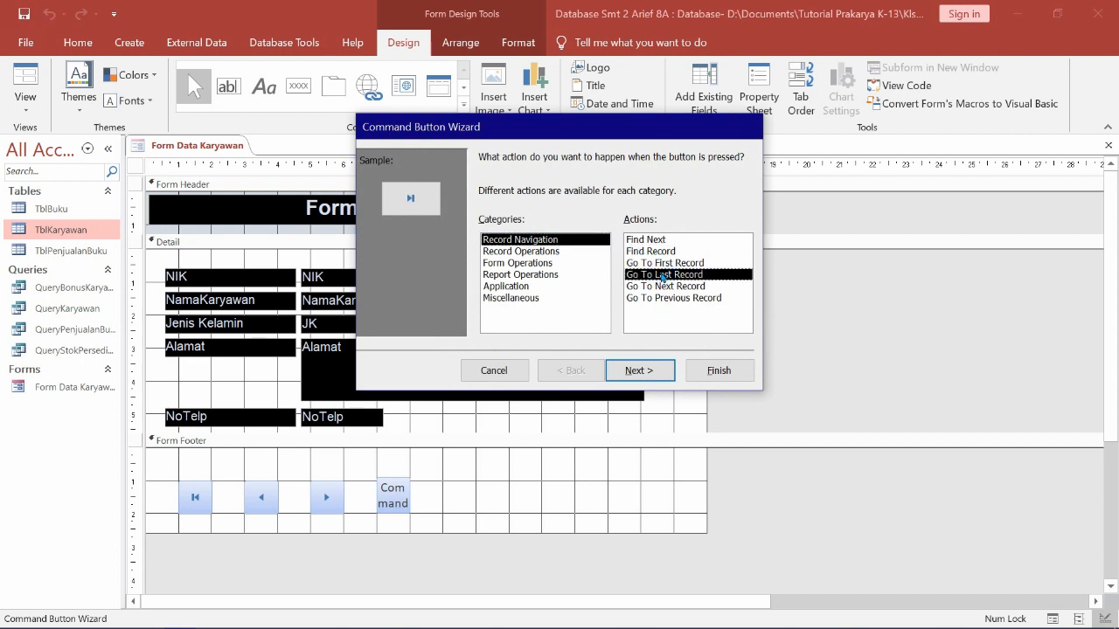
{"action": "left_click", "coordinate": [654, 372]}
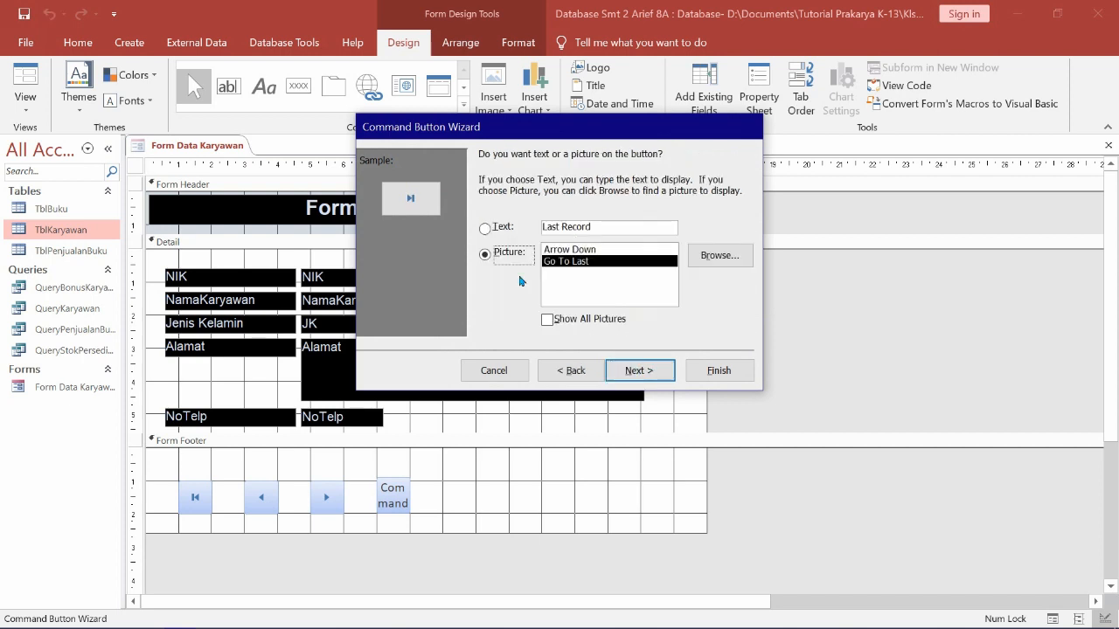
{"action": "left_click", "coordinate": [638, 371]}
{"action": "type", "text": "CmdLas"}
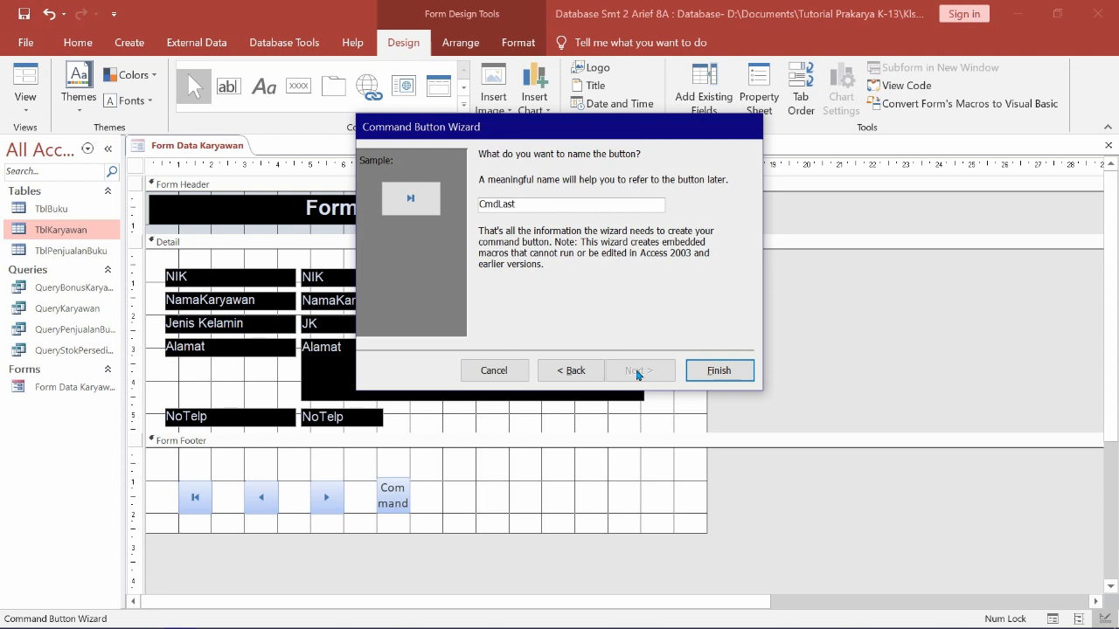
{"action": "type", "text": "t"}
{"action": "left_click", "coordinate": [711, 370]}
Step: Shift the last-record button slightly down so it lines up with the other navigation buttons in the Form Footer
{"action": "left_click", "coordinate": [521, 477]}
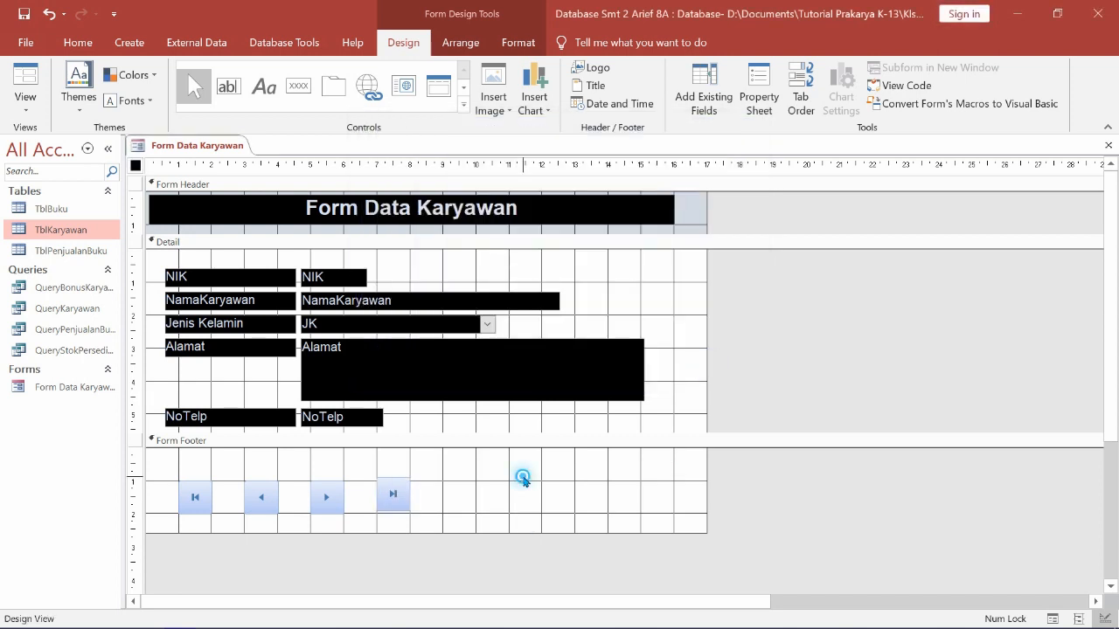
{"action": "left_click", "coordinate": [408, 511]}
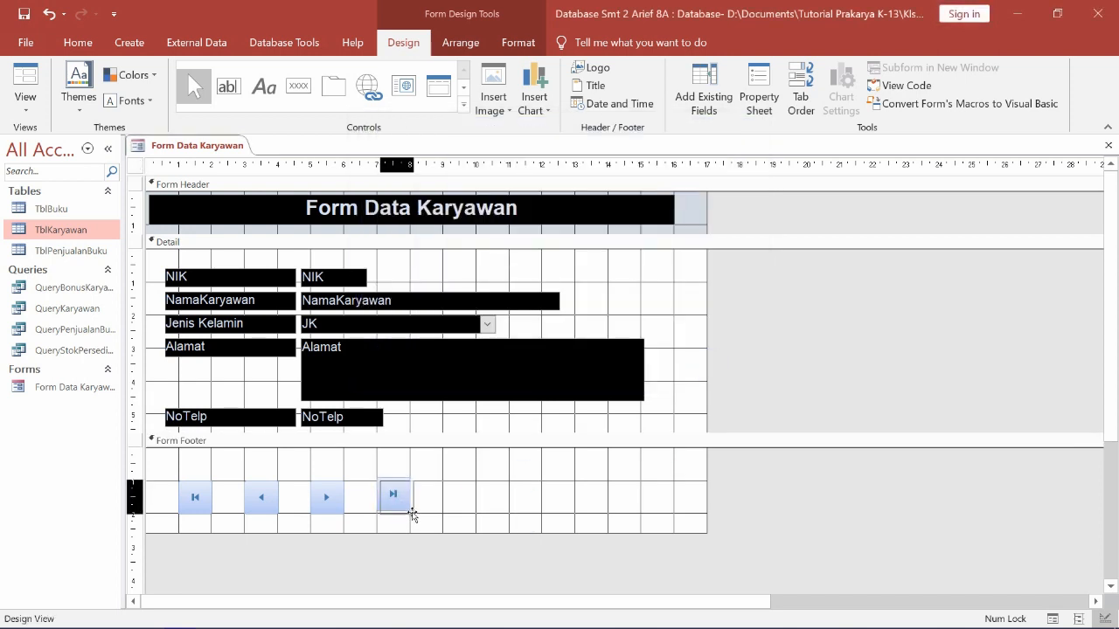
{"action": "left_click_drag", "start_coordinate": [414, 516], "coordinate": [407, 517]}
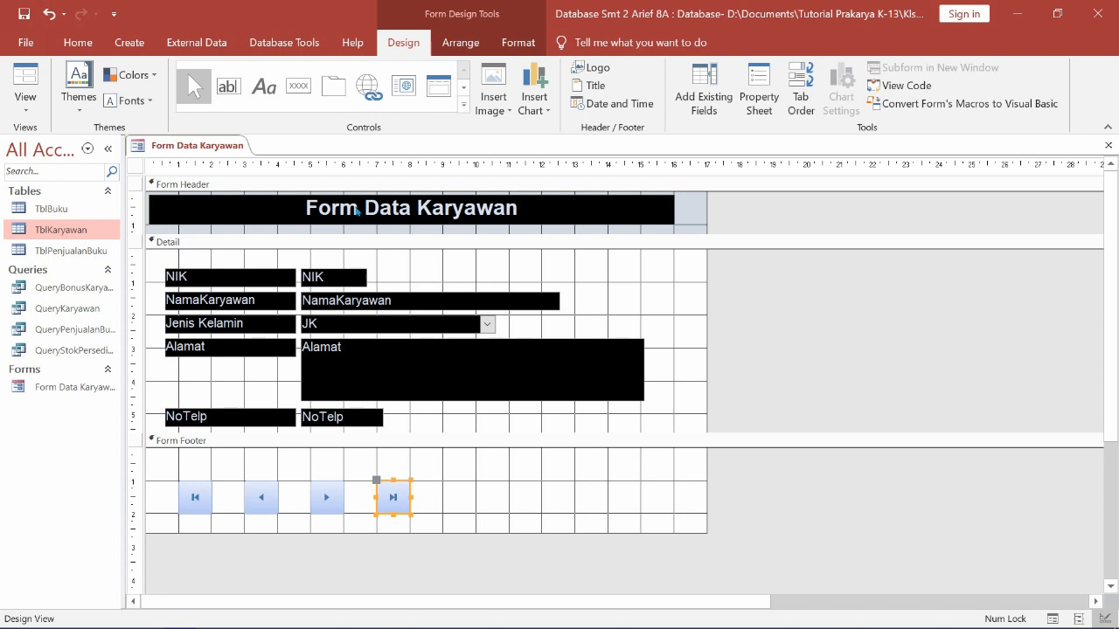
Step: Draw a command button about 1 cm square at the footer's 9 cm grid line and assign it the Close Form action from Form Operations
{"action": "left_click", "coordinate": [299, 87]}
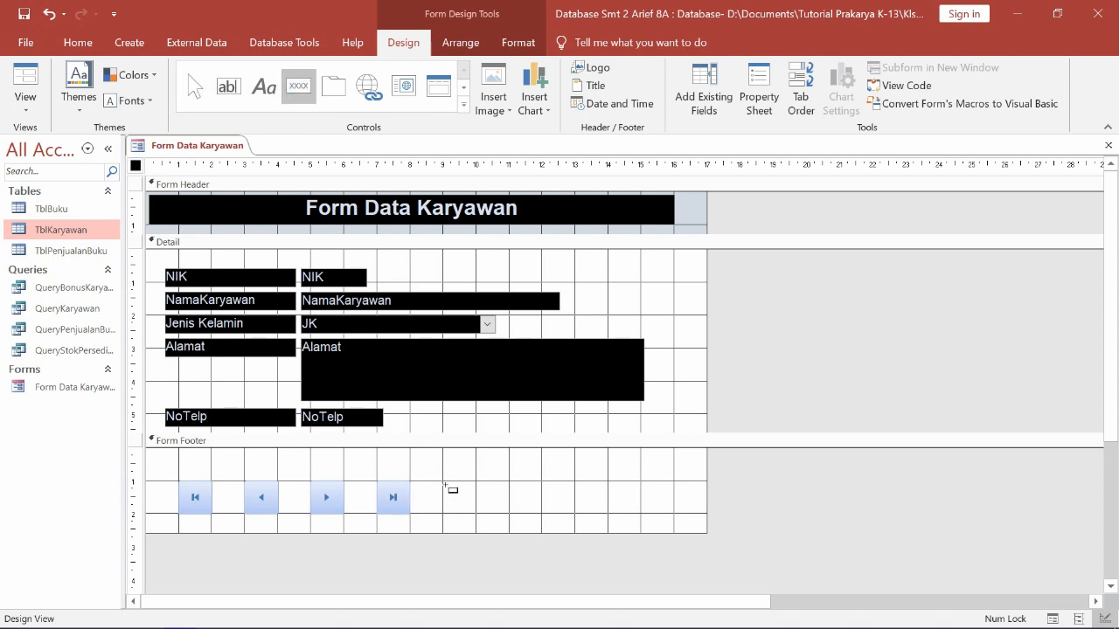
{"action": "left_click_drag", "start_coordinate": [442, 482], "coordinate": [483, 521]}
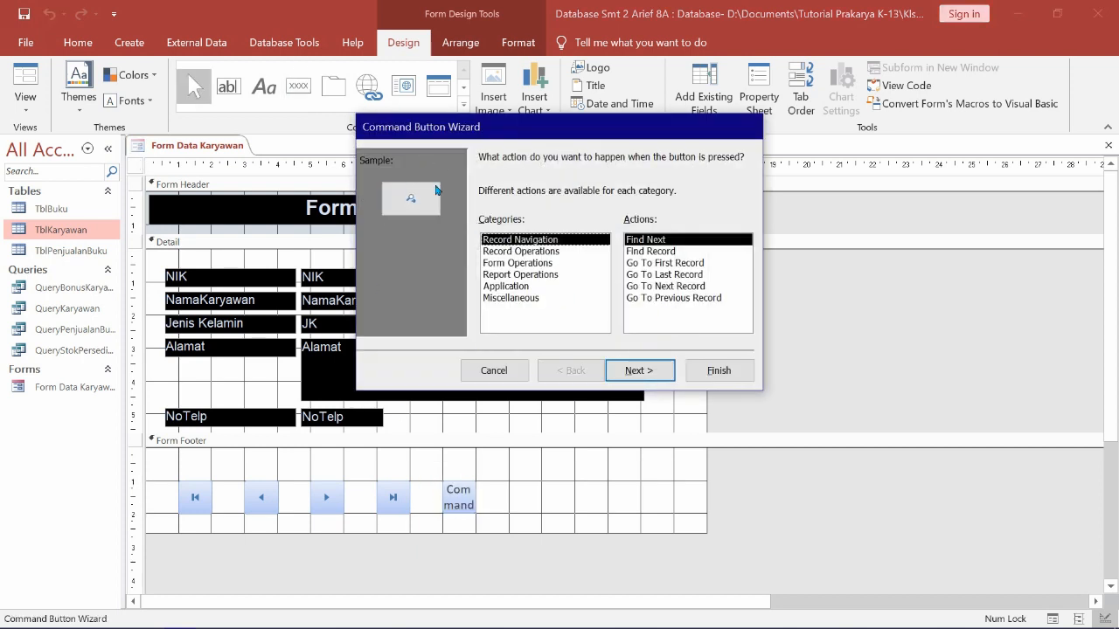
{"action": "left_click", "coordinate": [530, 287]}
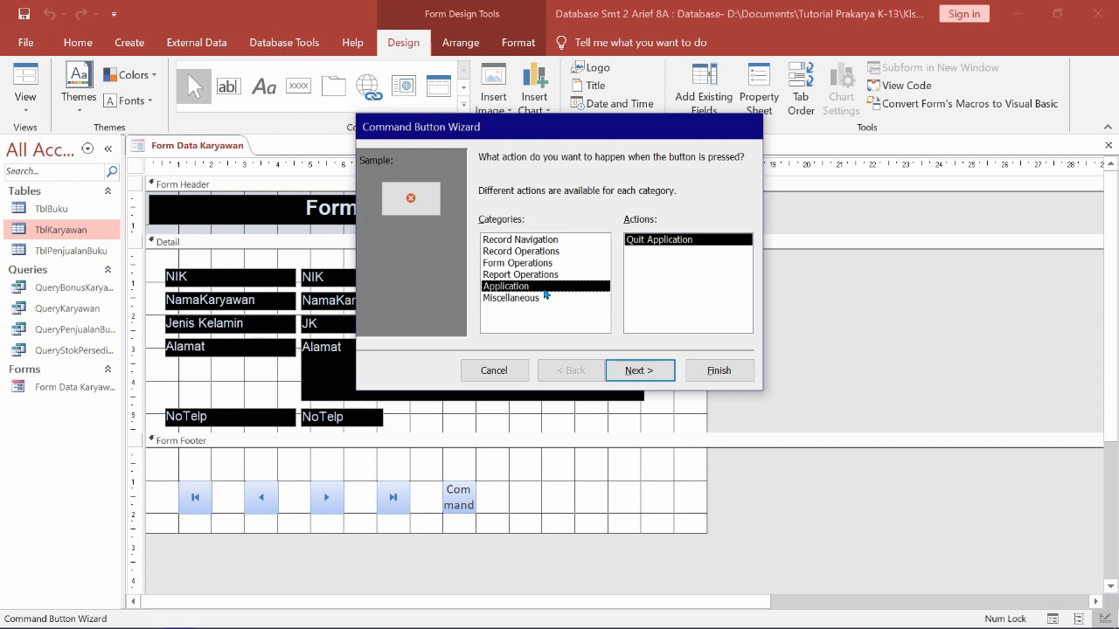
{"action": "left_click", "coordinate": [516, 264]}
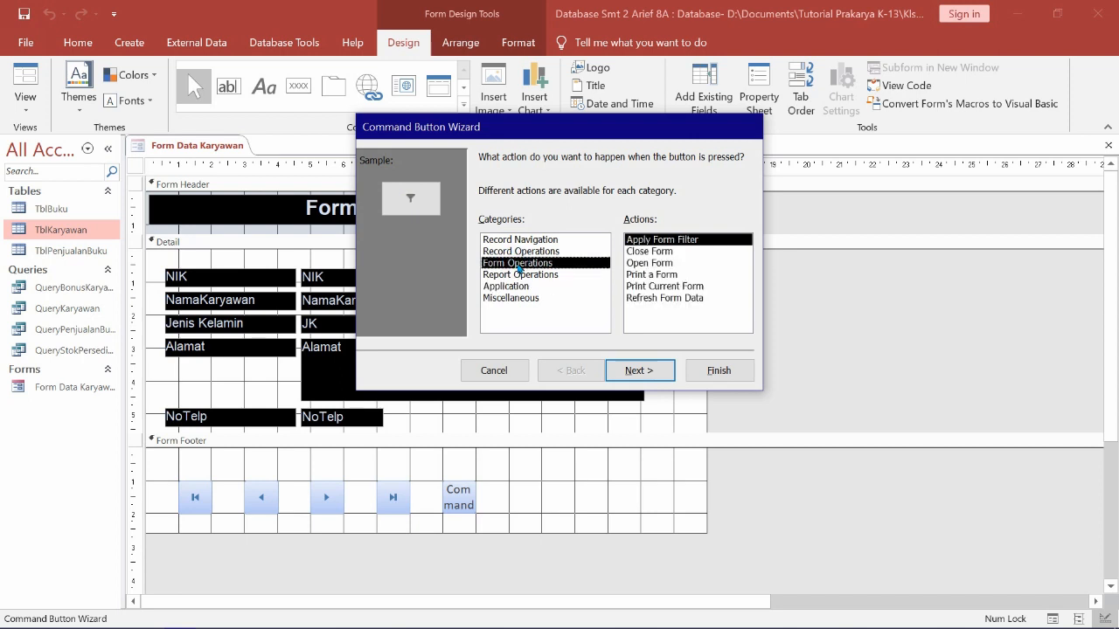
{"action": "left_click", "coordinate": [512, 288]}
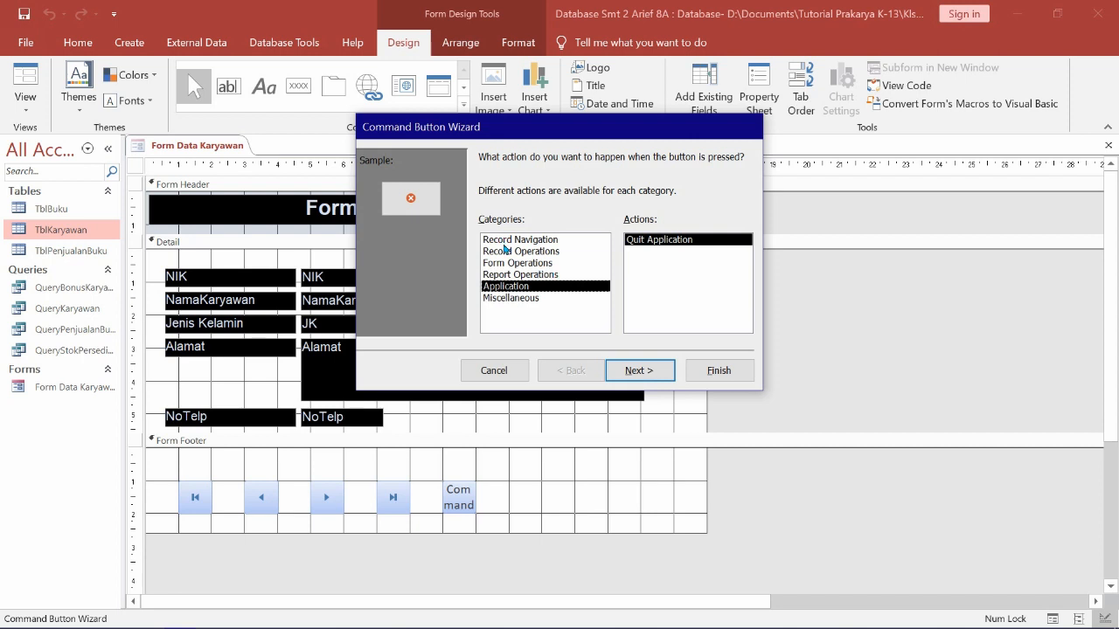
{"action": "left_click", "coordinate": [524, 264]}
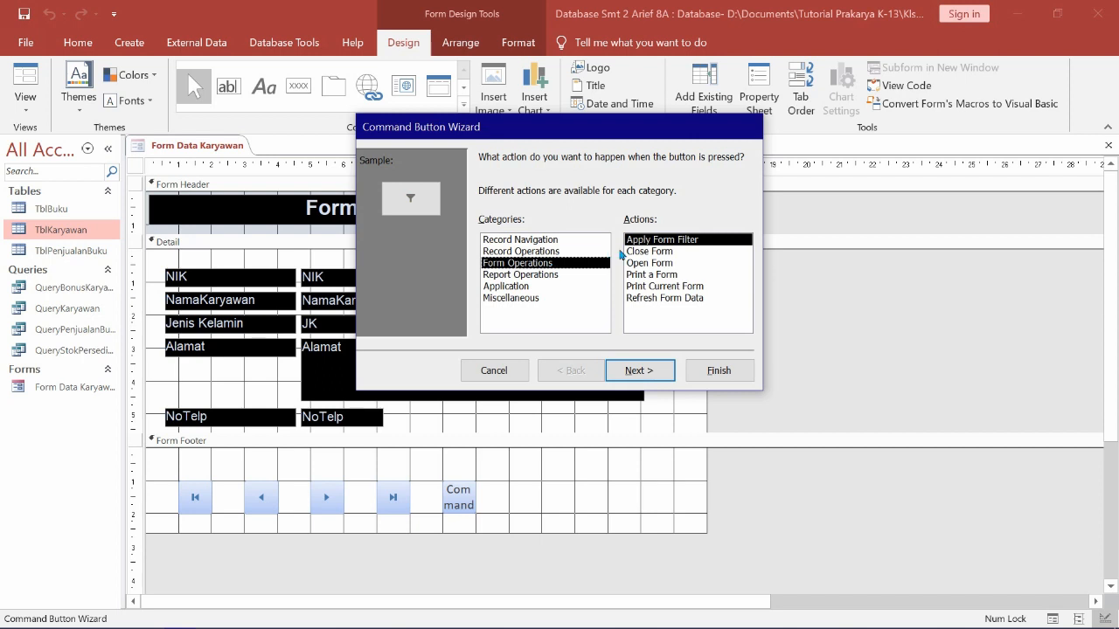
{"action": "left_click", "coordinate": [649, 252]}
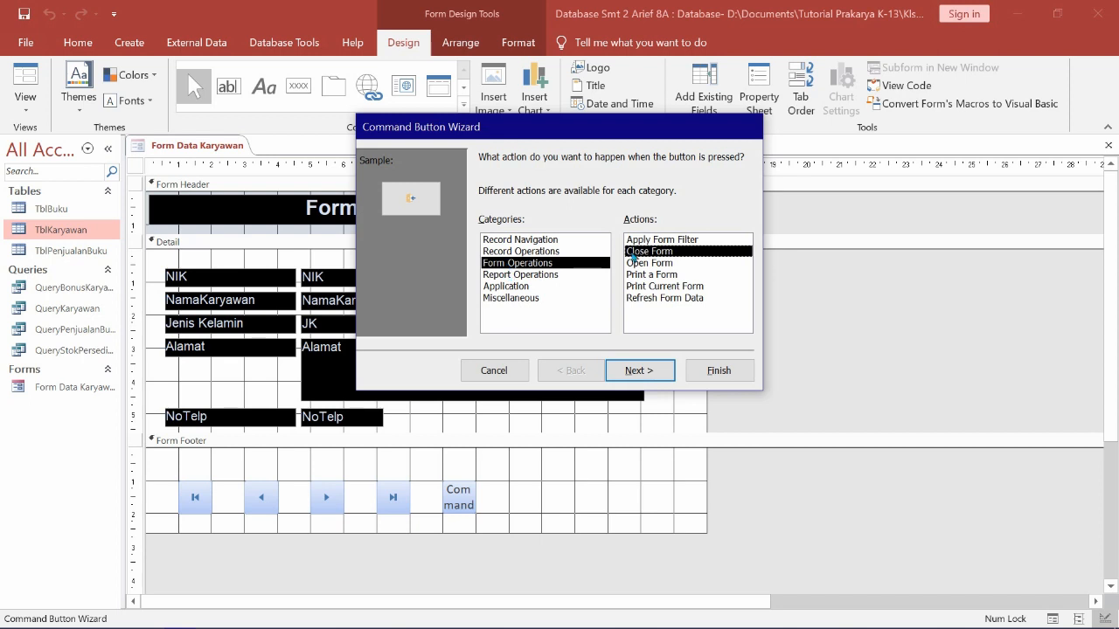
Step: Give the close-form button the Stop picture and name it CmdClose
{"action": "left_click", "coordinate": [639, 371]}
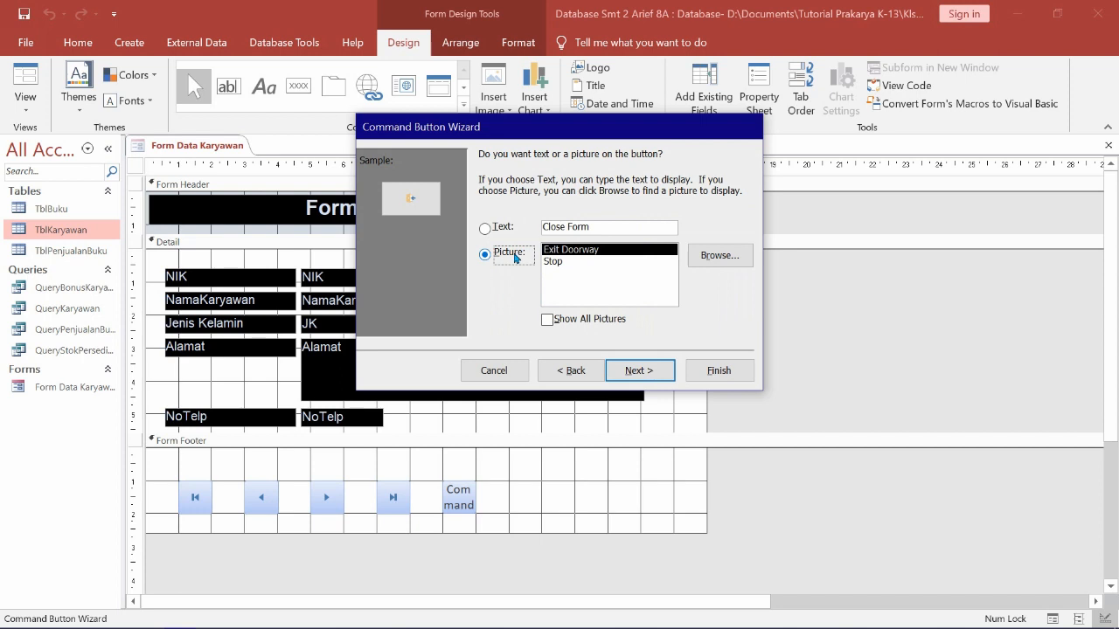
{"action": "left_click", "coordinate": [566, 262]}
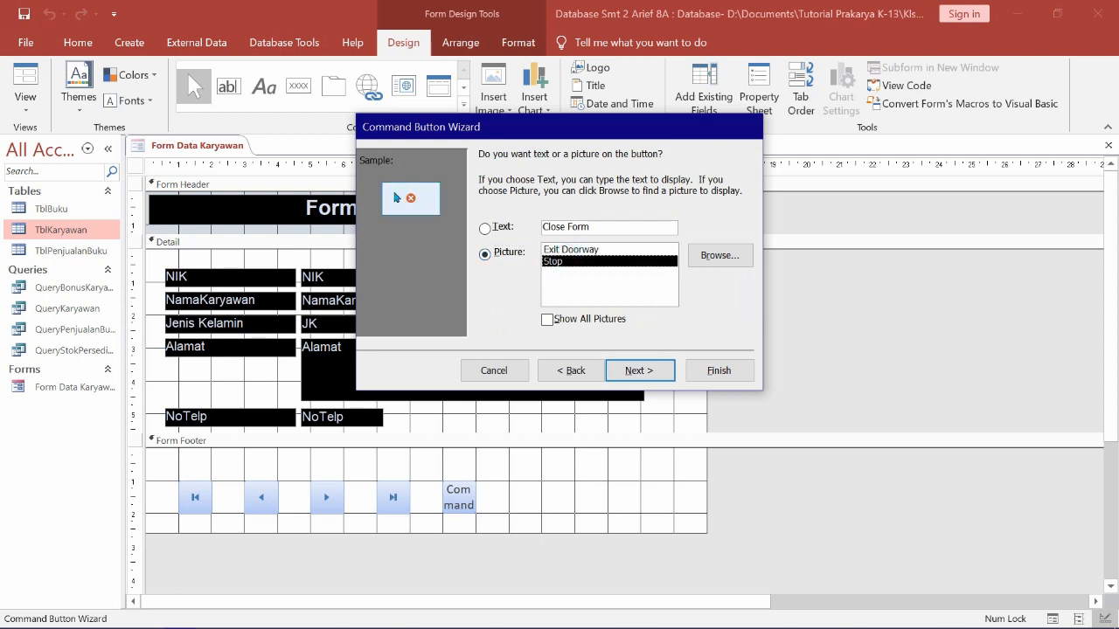
{"action": "left_click", "coordinate": [640, 370]}
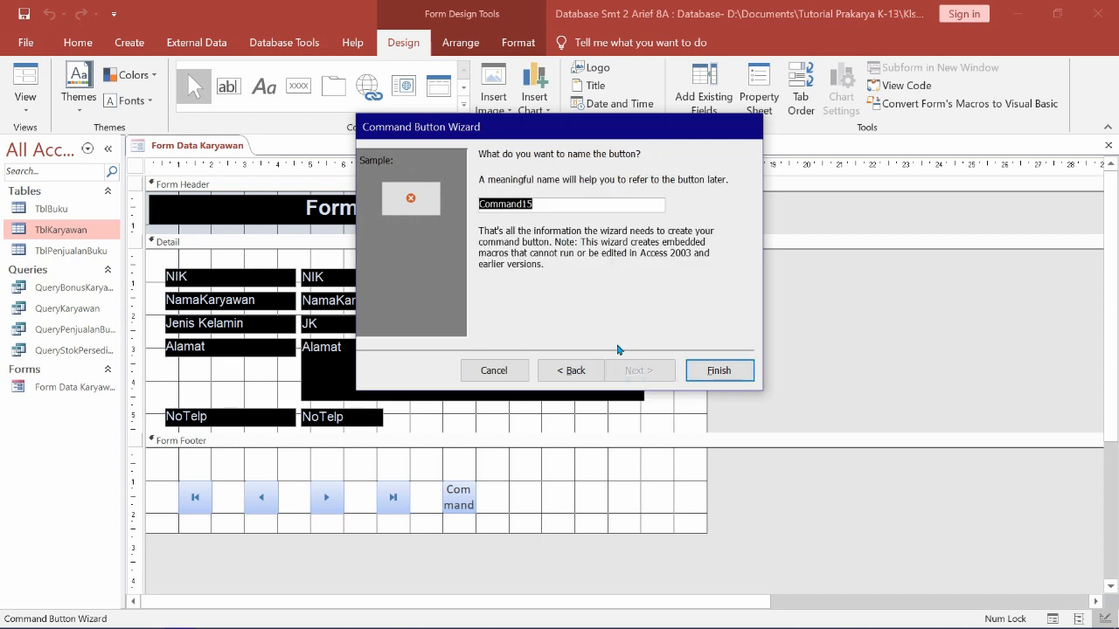
{"action": "type", "text": "CmdClose"}
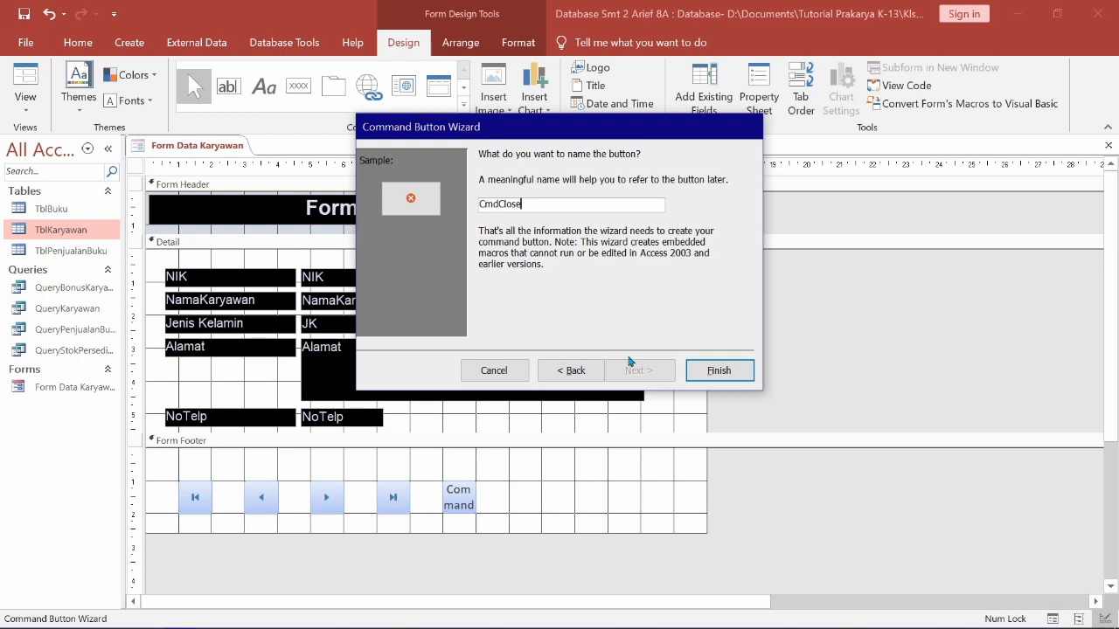
{"action": "left_click", "coordinate": [700, 376]}
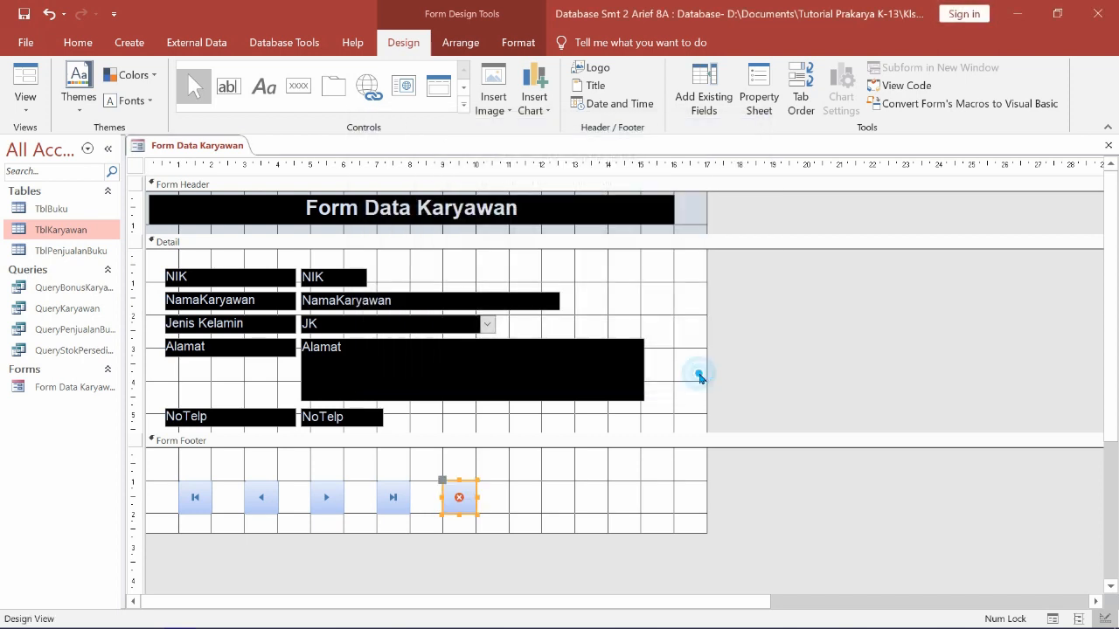
{"action": "left_click", "coordinate": [529, 501]}
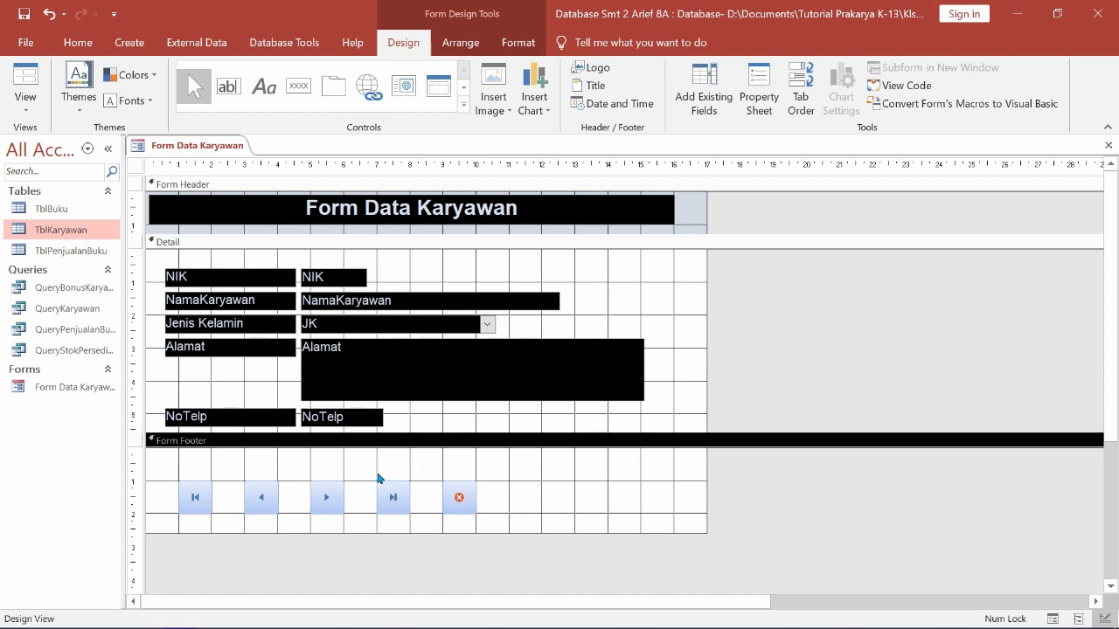
Step: Add a label about 4 by 0.7 cm in the Form Footer starting at the 12 cm grid line and enter the author's full name
{"action": "left_click", "coordinate": [268, 89]}
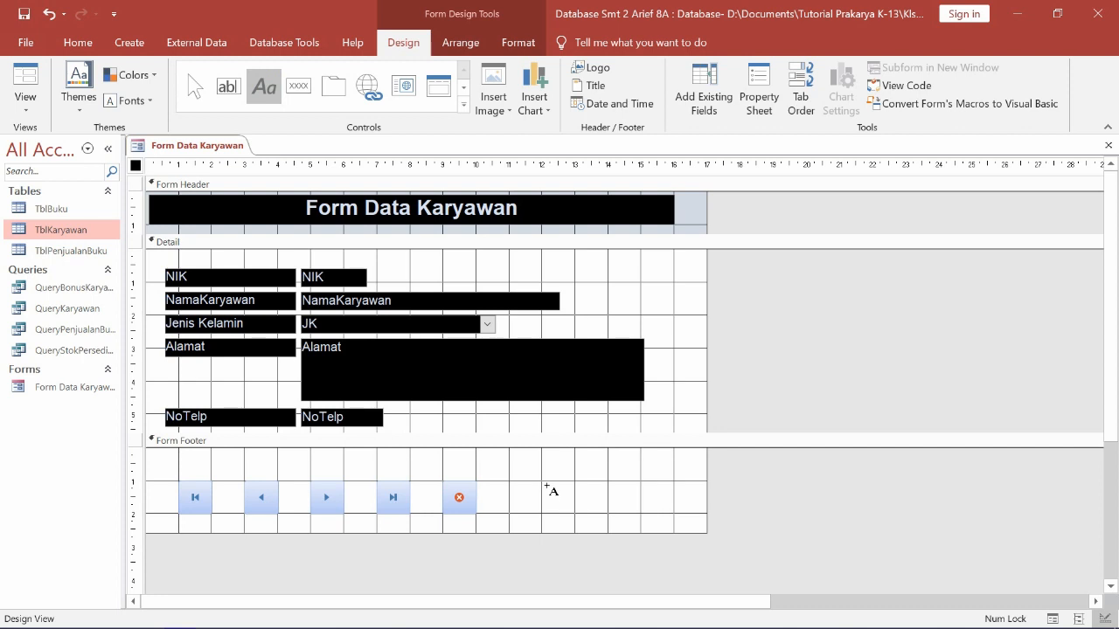
{"action": "left_click_drag", "start_coordinate": [544, 484], "coordinate": [674, 505]}
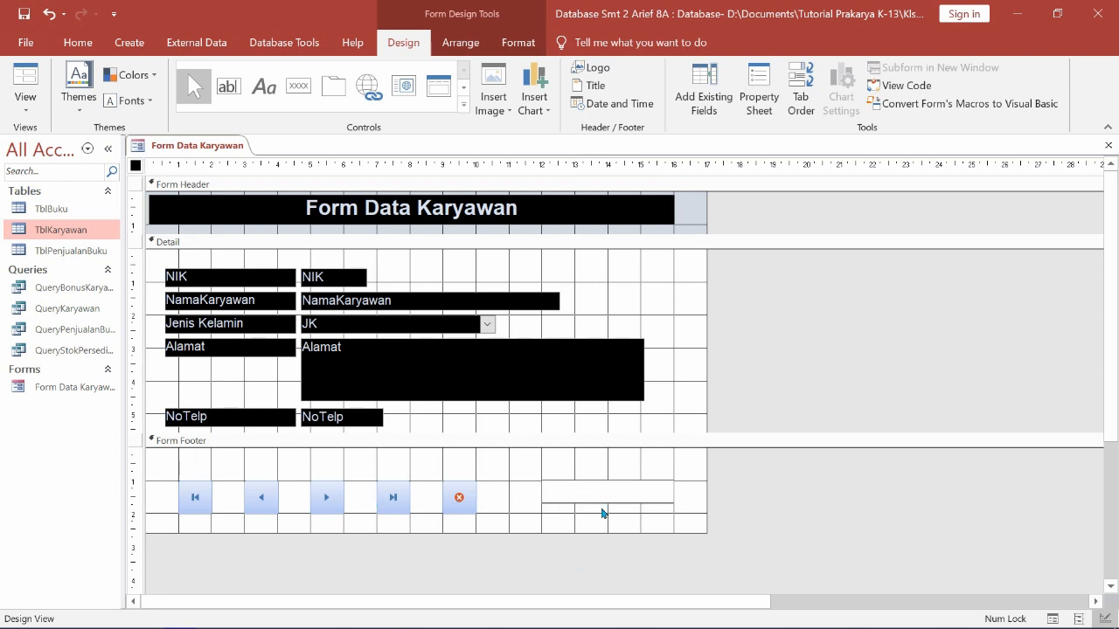
{"action": "type", "text": "Arief Setiawan"}
{"action": "left_click", "coordinate": [601, 510]}
Step: Format the footer name label in bold, centred Arial with a black background fill
{"action": "left_click", "coordinate": [597, 497]}
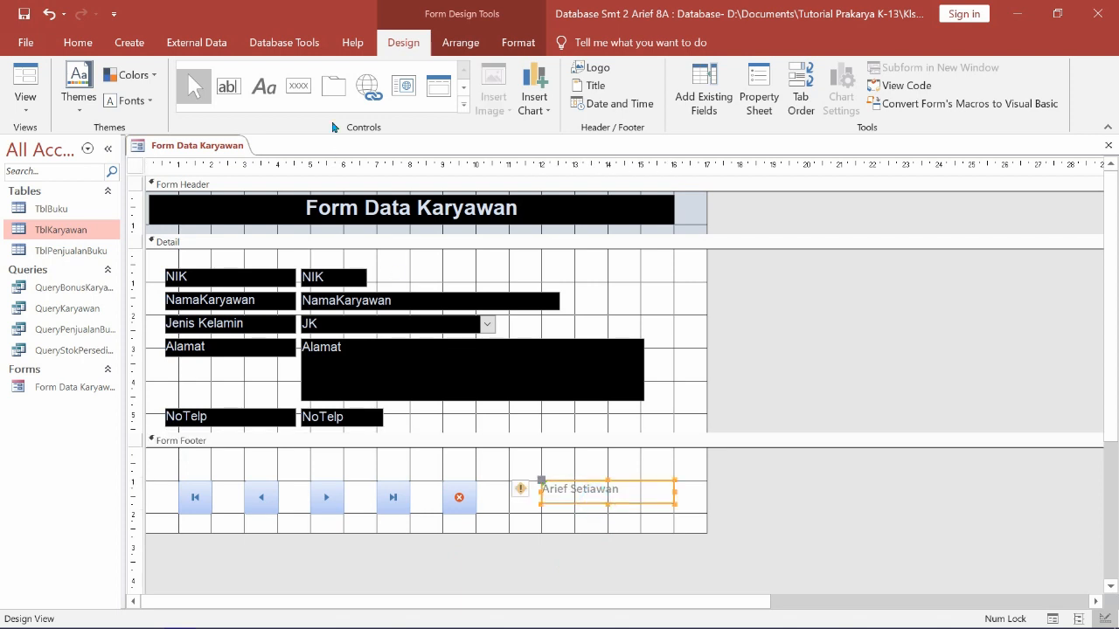
{"action": "left_click", "coordinate": [77, 42]}
{"action": "left_click", "coordinate": [793, 76]}
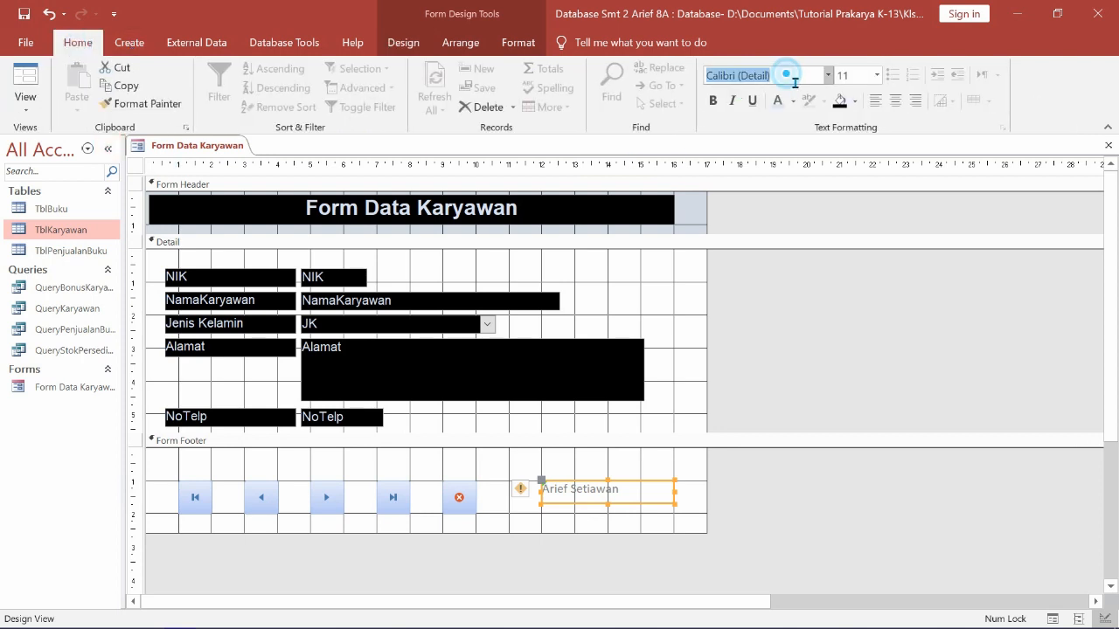
{"action": "type", "text": "Arial"}
{"action": "key", "text": "Return"}
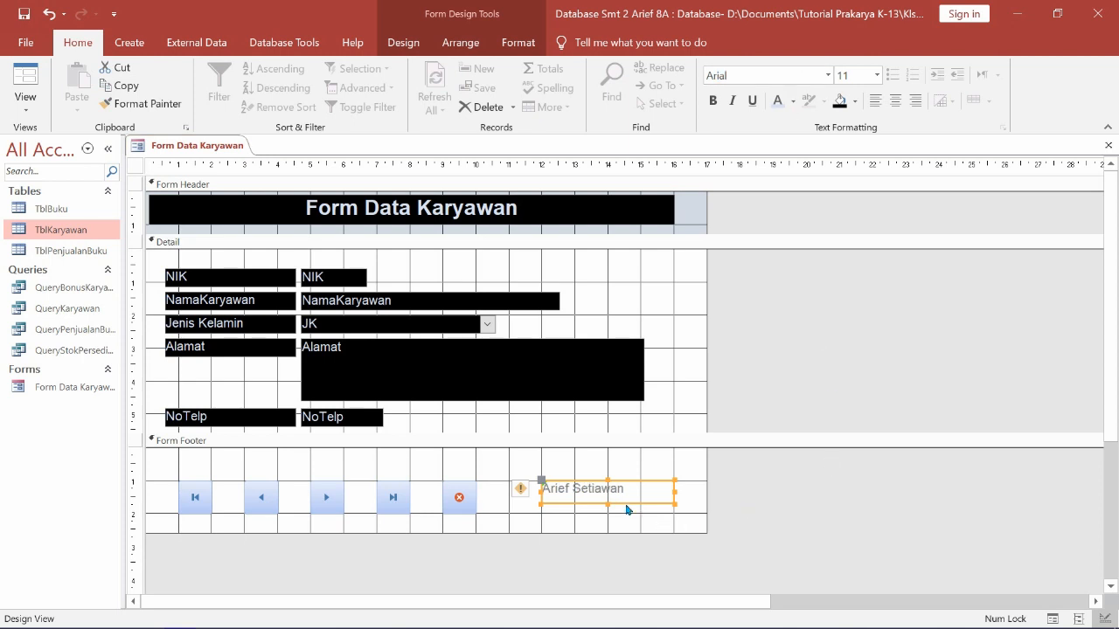
{"action": "left_click", "coordinate": [715, 102]}
{"action": "left_click", "coordinate": [895, 101]}
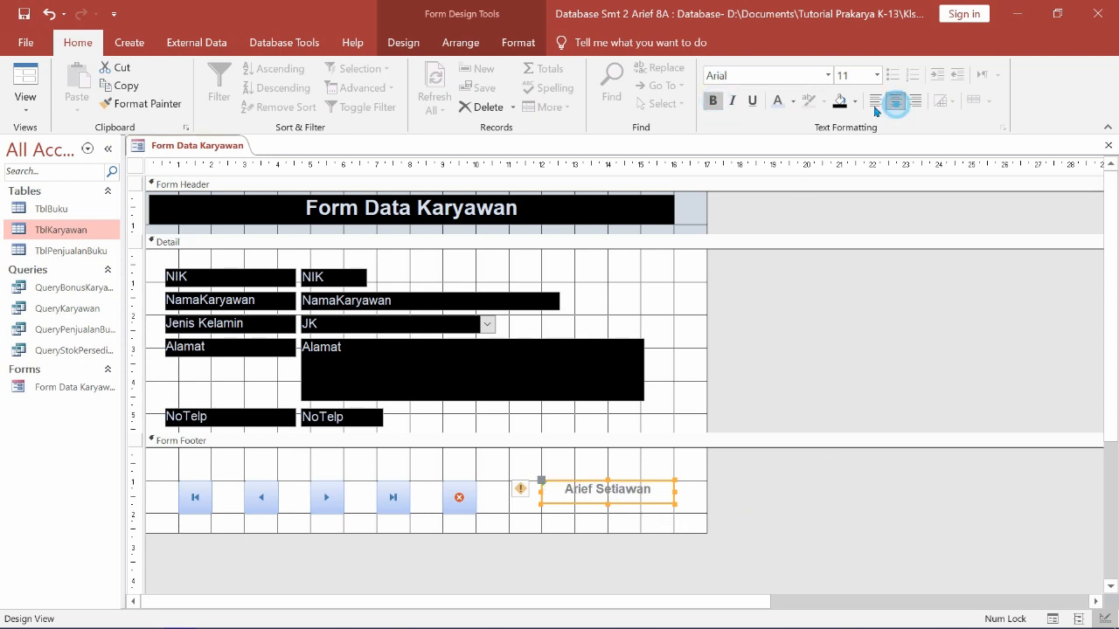
{"action": "left_click", "coordinate": [634, 529]}
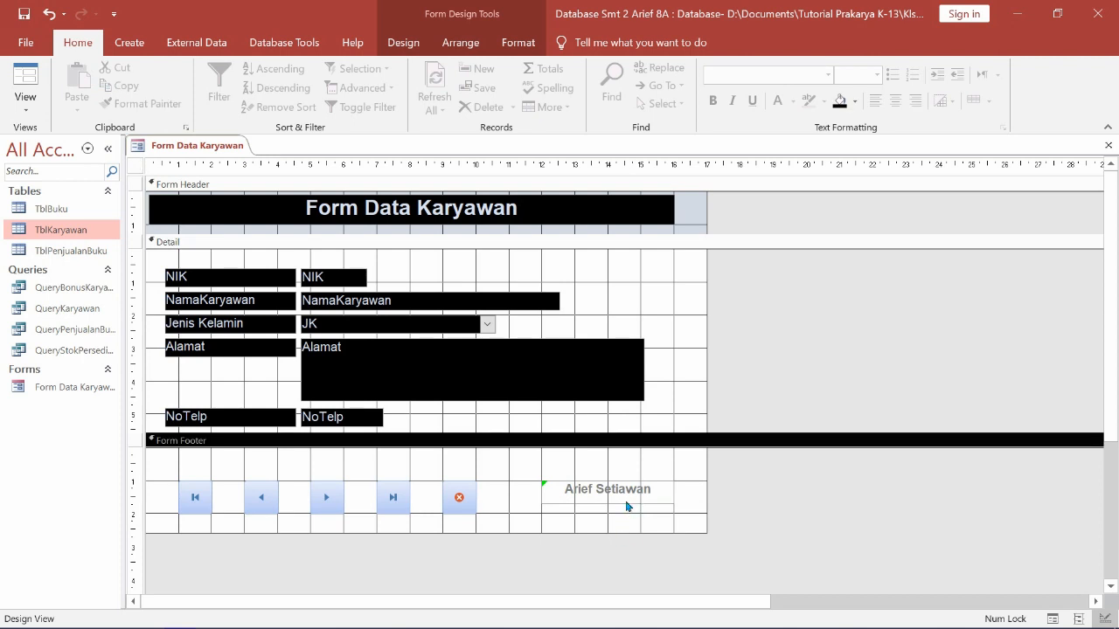
{"action": "left_click", "coordinate": [626, 505]}
{"action": "left_click", "coordinate": [839, 101]}
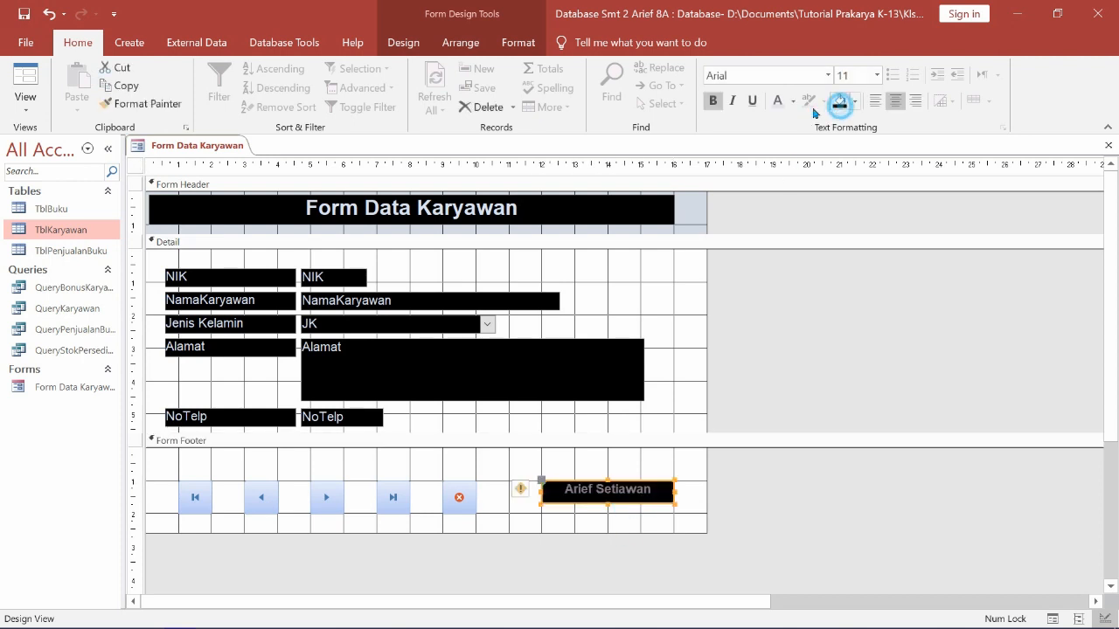
Step: Apply the white font colour to the footer name label and fill the Form Footer background with light blue
{"action": "left_click", "coordinate": [776, 101]}
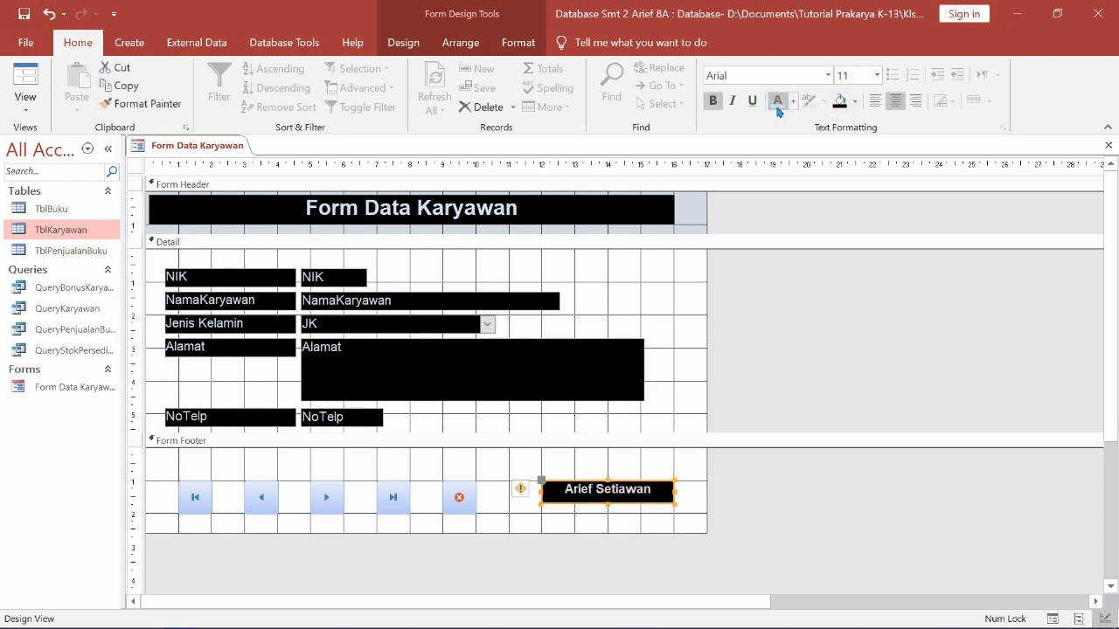
{"action": "left_click", "coordinate": [506, 467]}
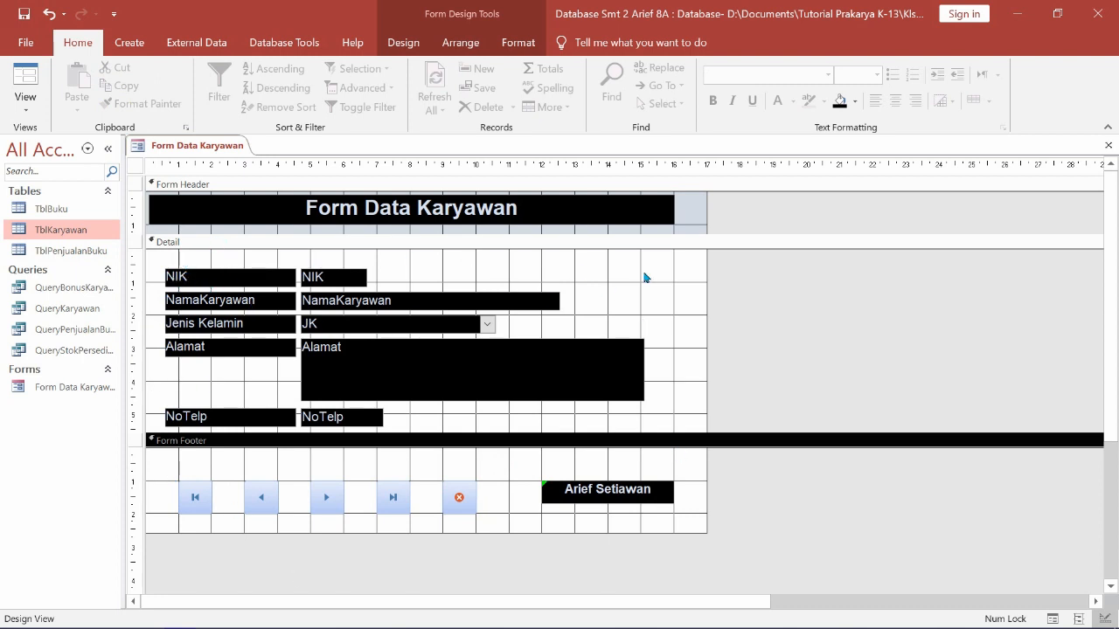
{"action": "left_click", "coordinate": [855, 102]}
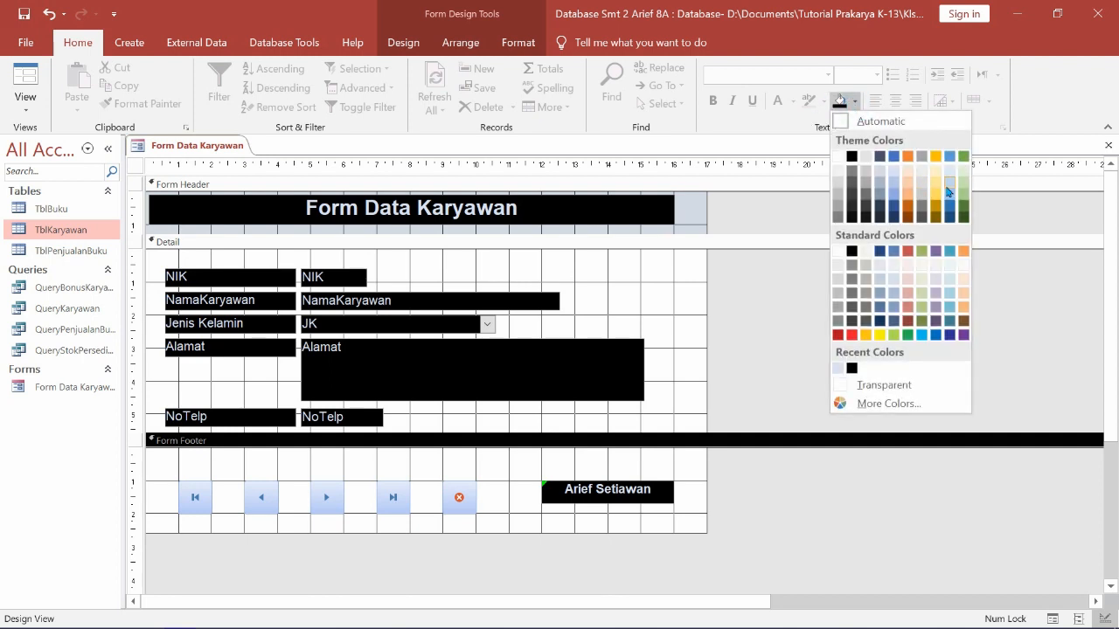
{"action": "left_click", "coordinate": [950, 185]}
Step: Fill the Detail and Form Header section backgrounds with the same light blue as the footer
{"action": "left_click", "coordinate": [587, 287]}
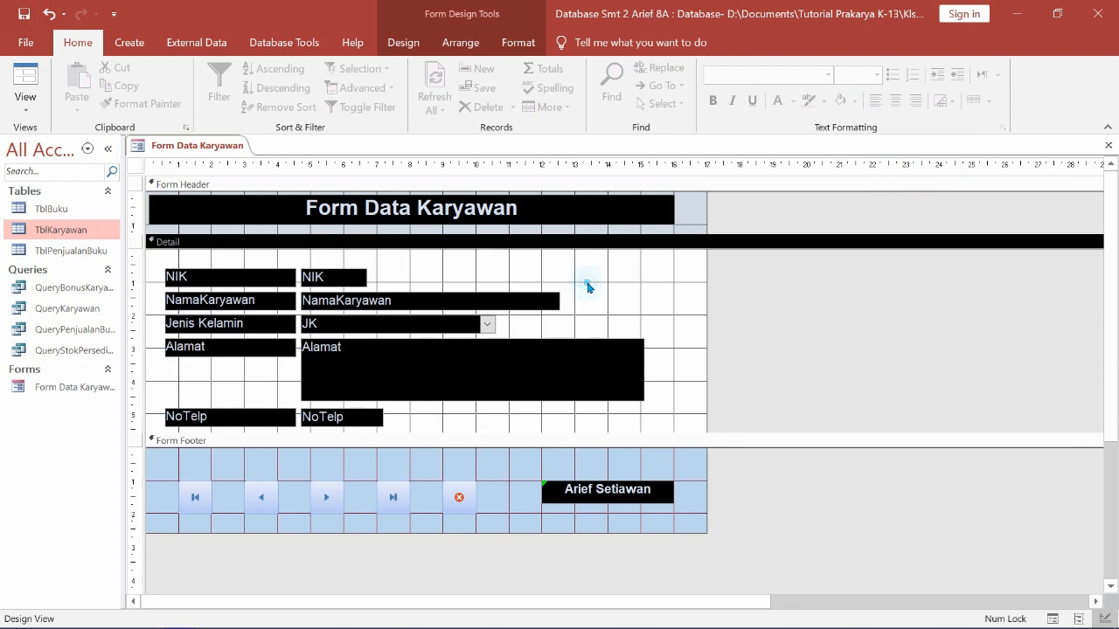
{"action": "left_click", "coordinate": [855, 102]}
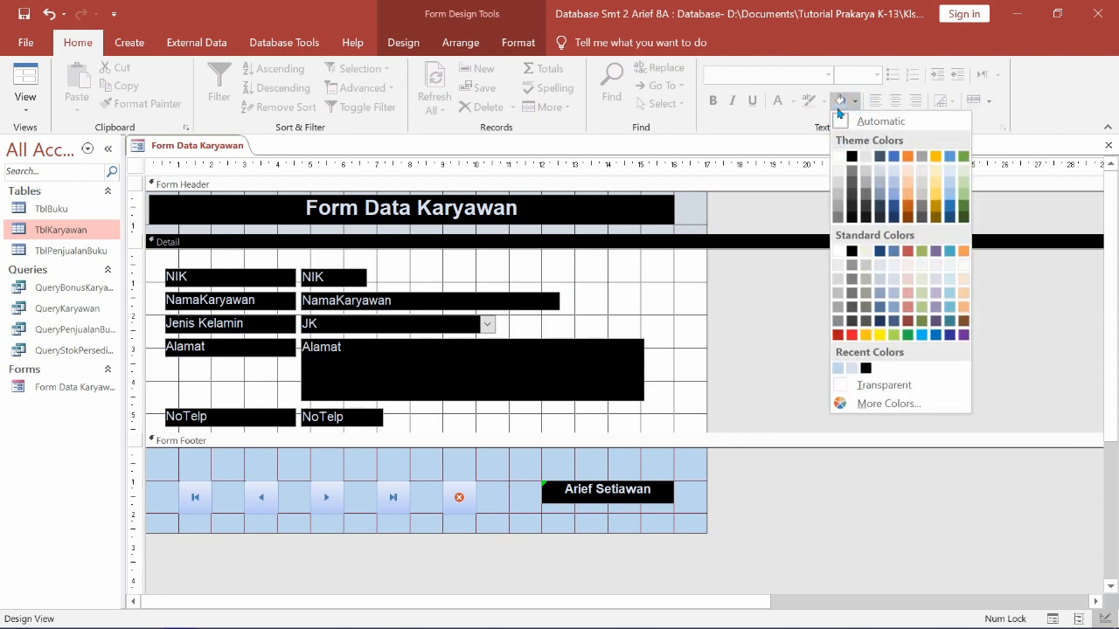
{"action": "left_click", "coordinate": [838, 105]}
{"action": "left_click", "coordinate": [692, 211]}
{"action": "left_click", "coordinate": [839, 100]}
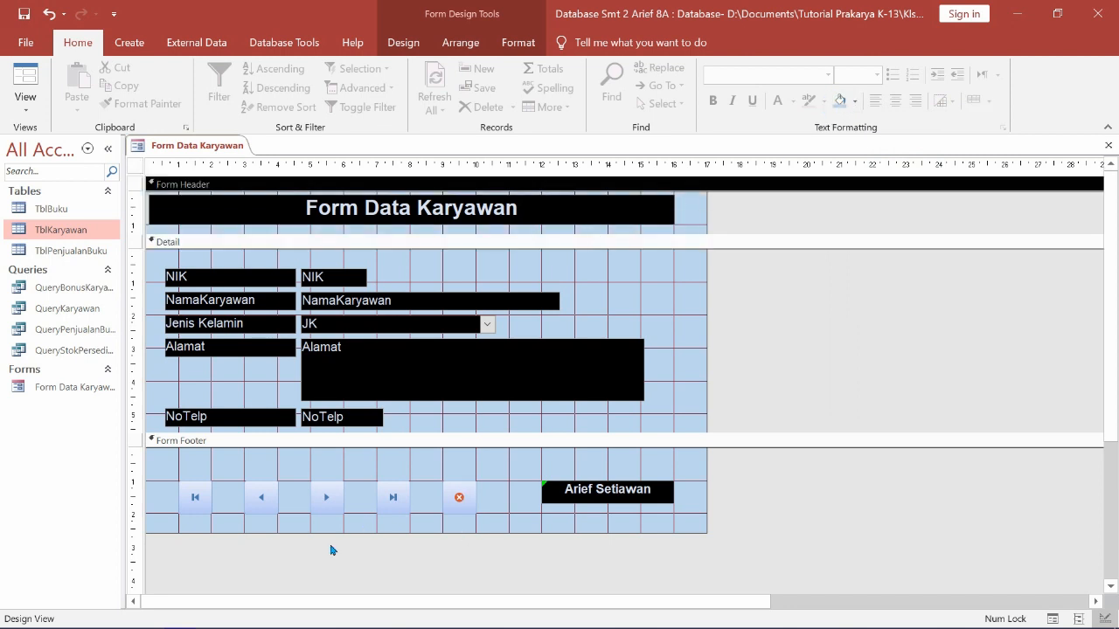
Step: Fill the first-record button with light yellow and the previous-record button with light orange
{"action": "left_click", "coordinate": [197, 511]}
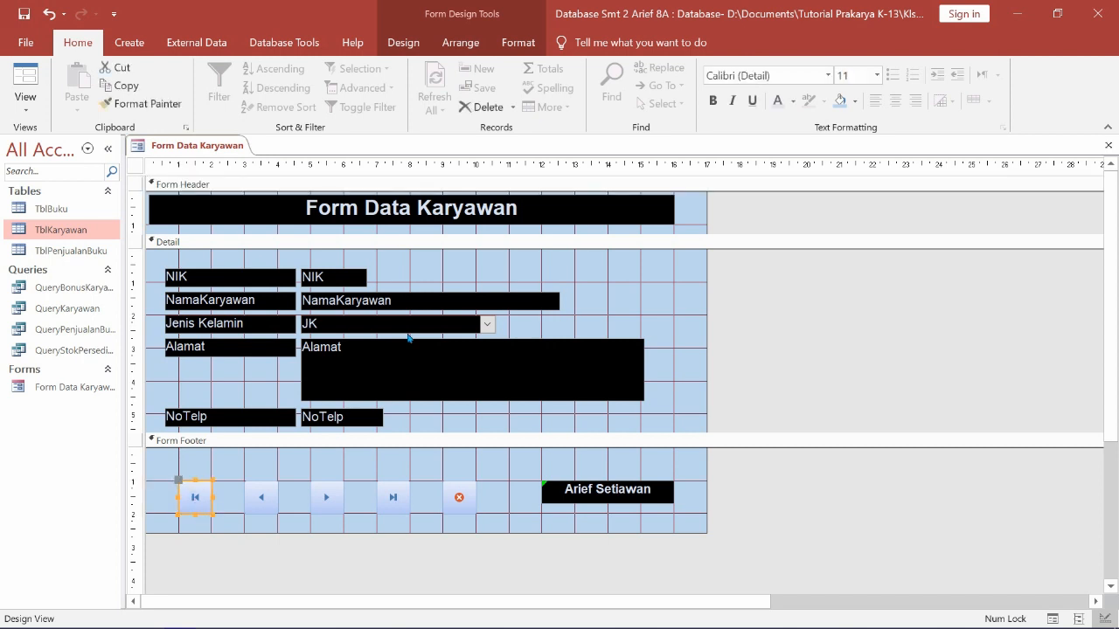
{"action": "left_click", "coordinate": [854, 100]}
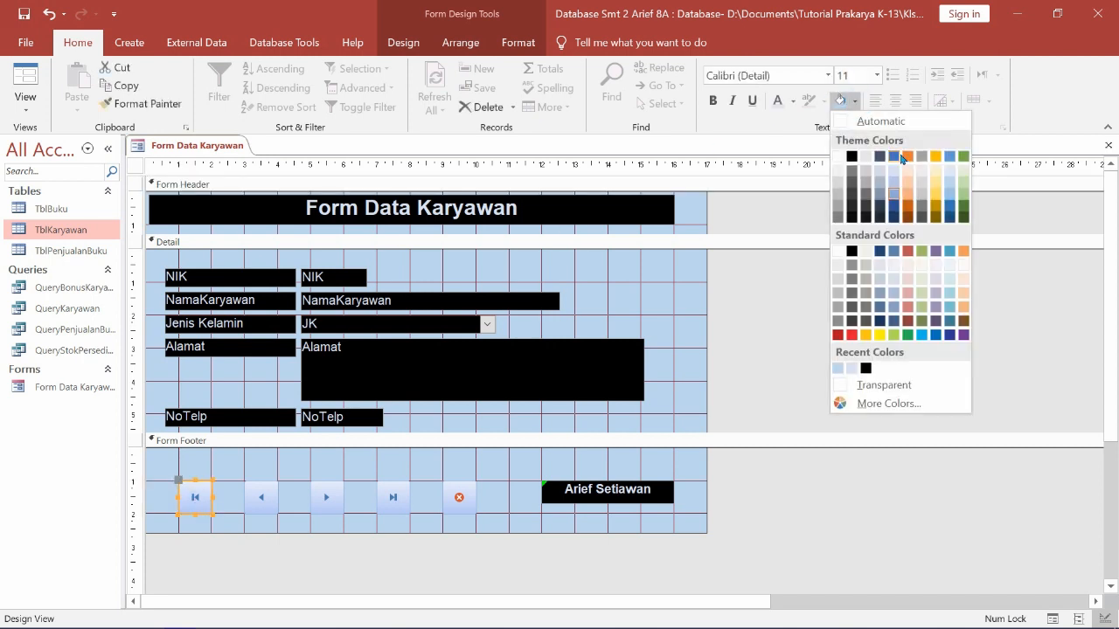
{"action": "left_click", "coordinate": [934, 186]}
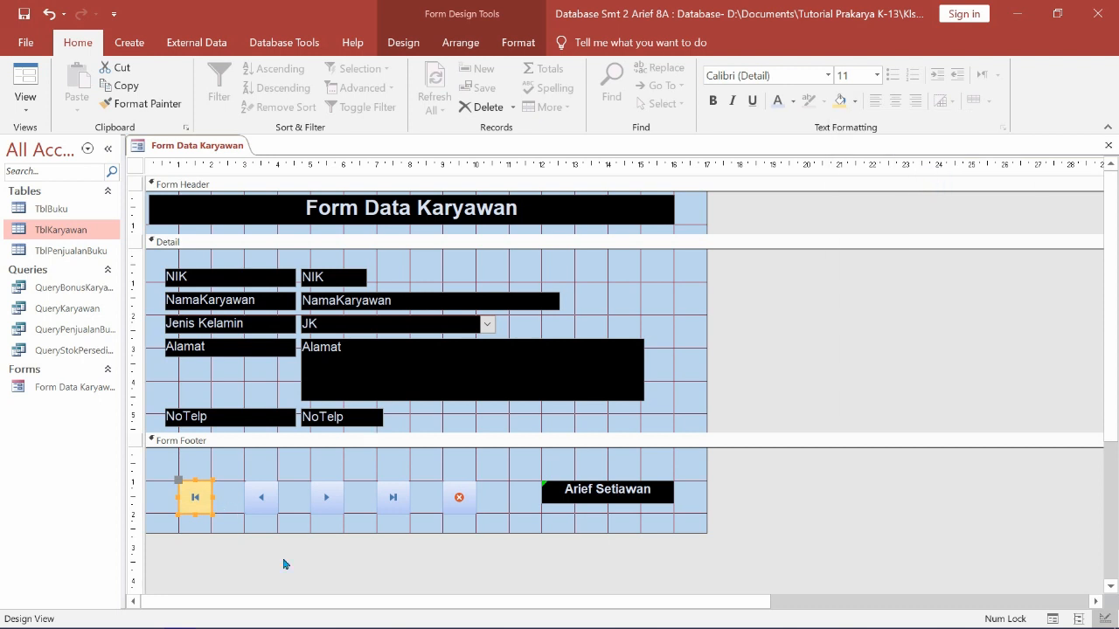
{"action": "left_click", "coordinate": [262, 498]}
{"action": "left_click", "coordinate": [854, 100]}
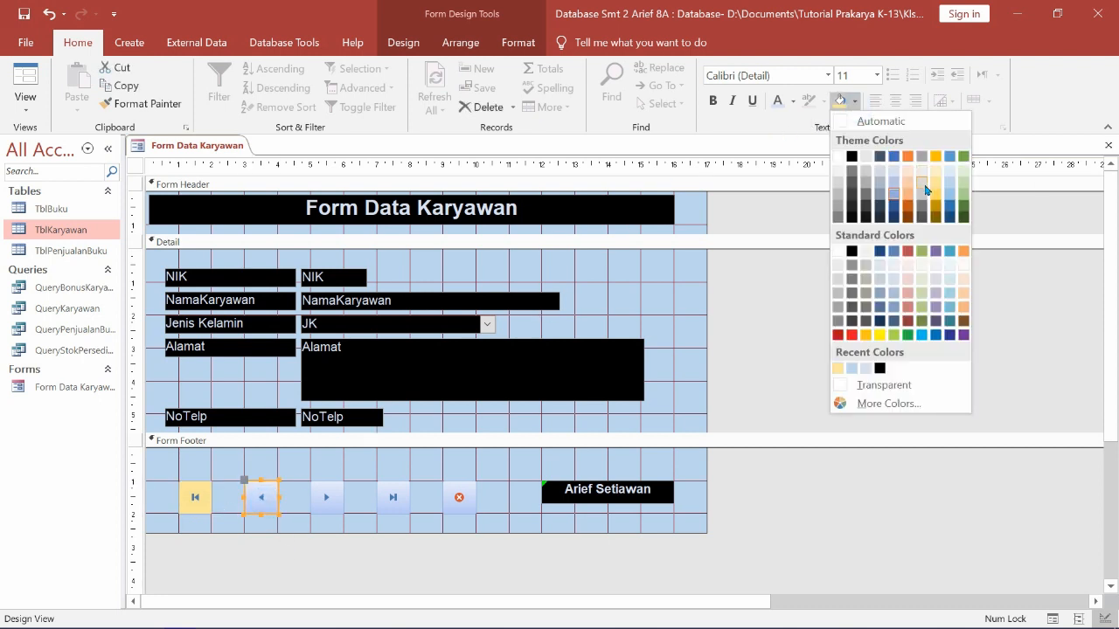
{"action": "left_click", "coordinate": [909, 194]}
Step: Fill the next-record button with light green and the last-record button with light blue-gray
{"action": "left_click", "coordinate": [326, 498]}
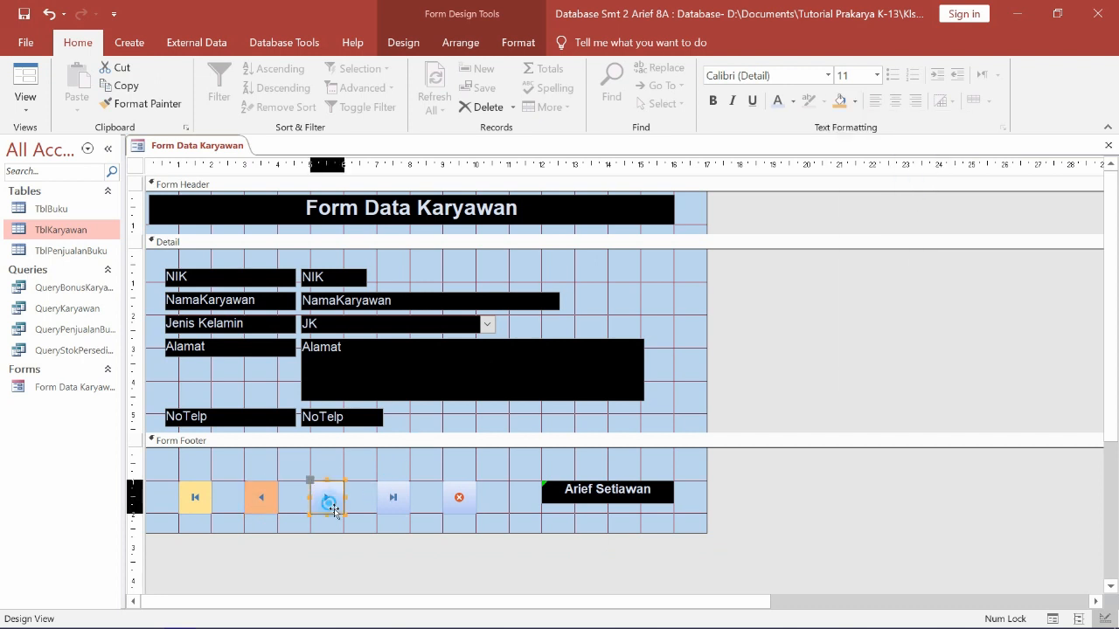
{"action": "left_click", "coordinate": [854, 101]}
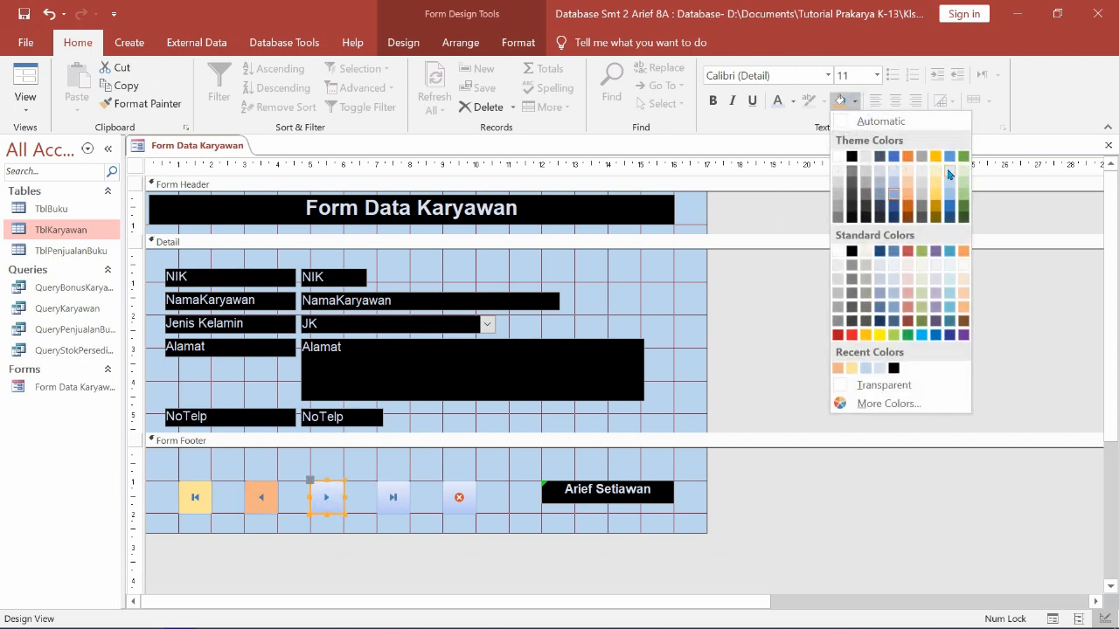
{"action": "left_click", "coordinate": [962, 190]}
{"action": "left_click", "coordinate": [389, 497]}
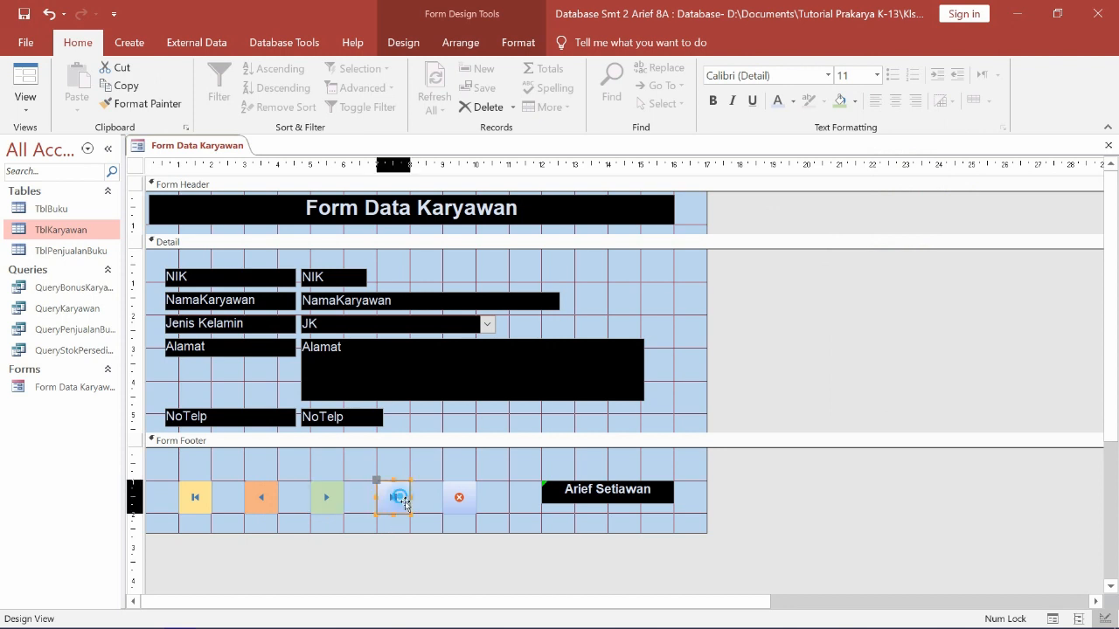
{"action": "left_click", "coordinate": [855, 101]}
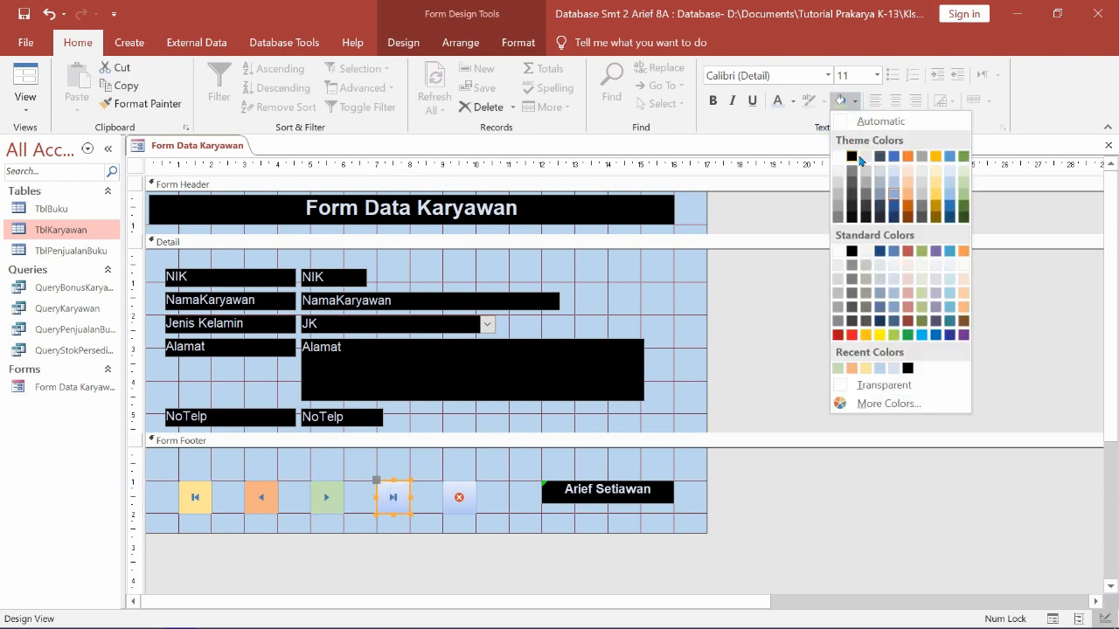
{"action": "left_click", "coordinate": [866, 177]}
{"action": "left_click", "coordinate": [859, 101]}
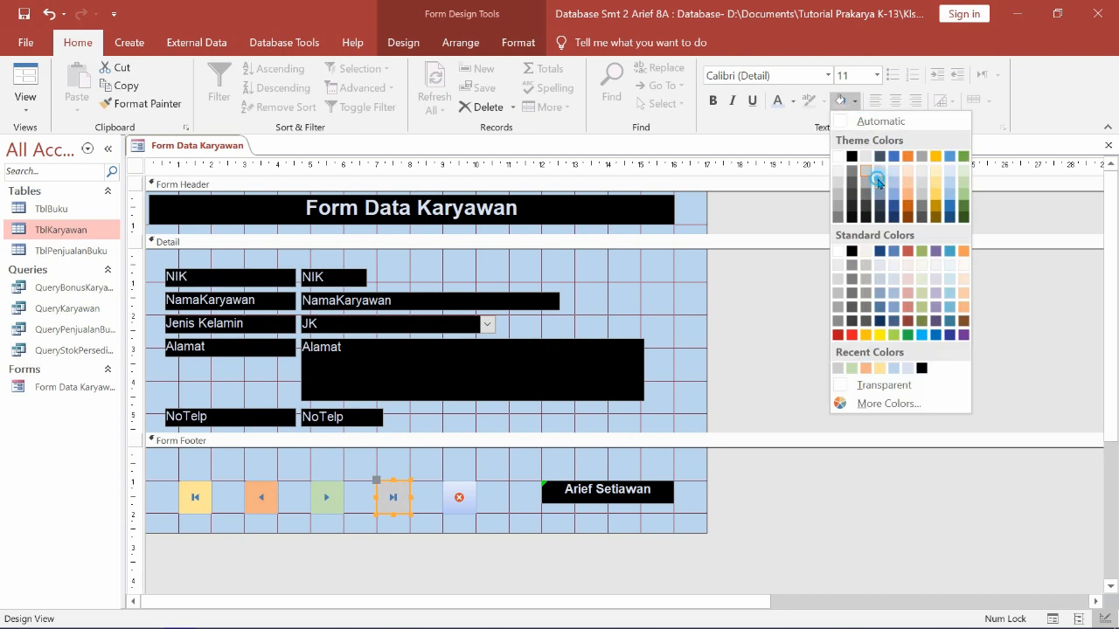
{"action": "left_click", "coordinate": [878, 179]}
Step: Fill the close-form button with the standard golden-orange colour and deselect it
{"action": "left_click", "coordinate": [464, 509]}
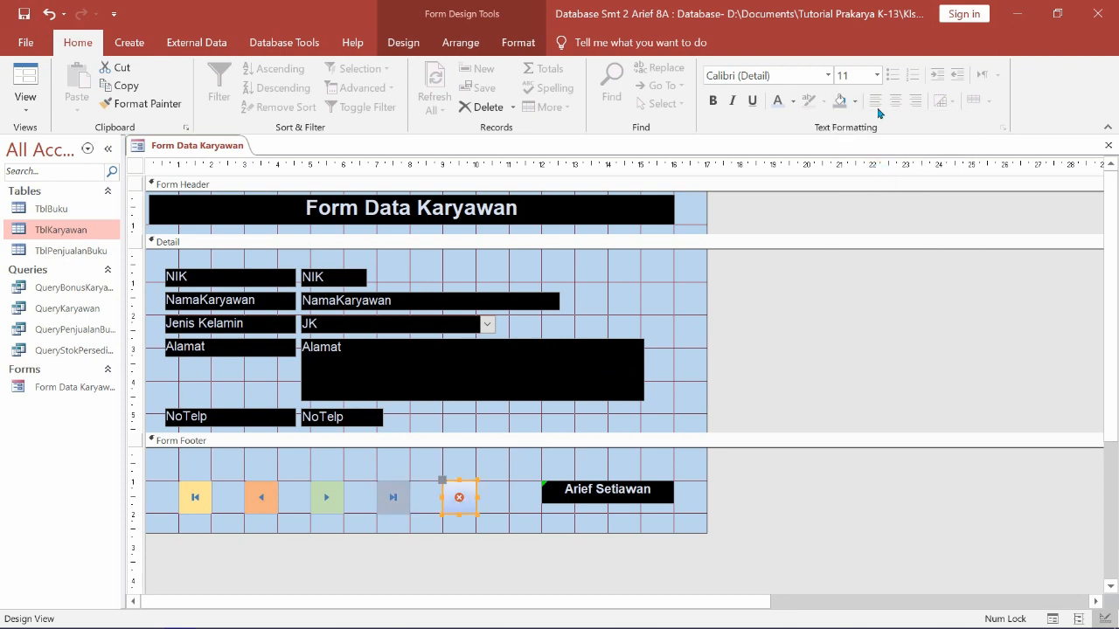
{"action": "left_click", "coordinate": [855, 101]}
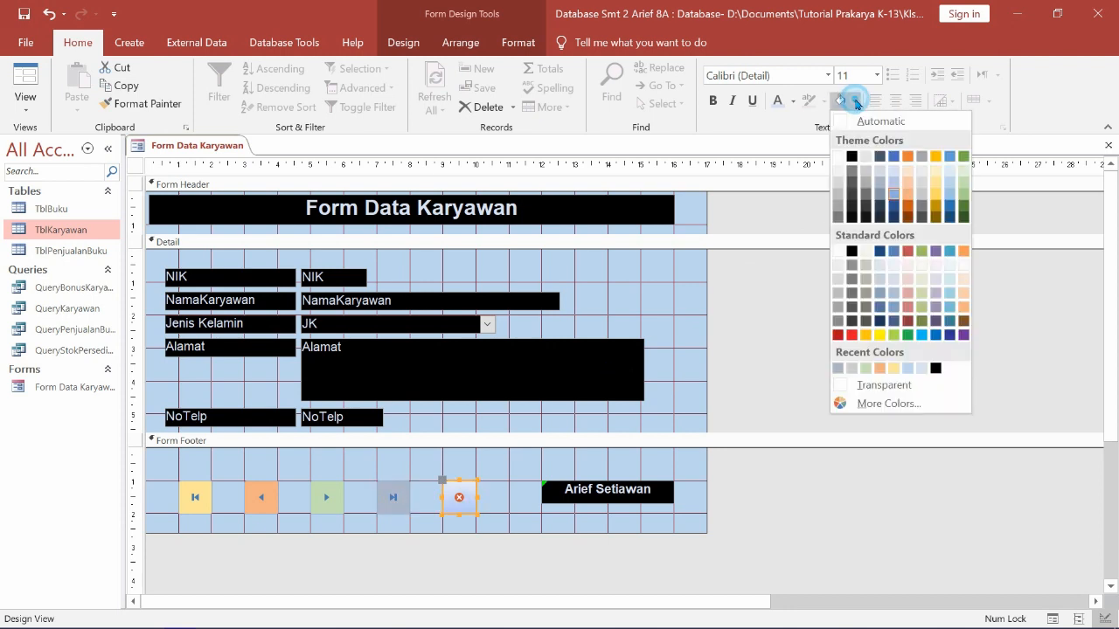
{"action": "left_click", "coordinate": [865, 335]}
{"action": "left_click", "coordinate": [900, 538]}
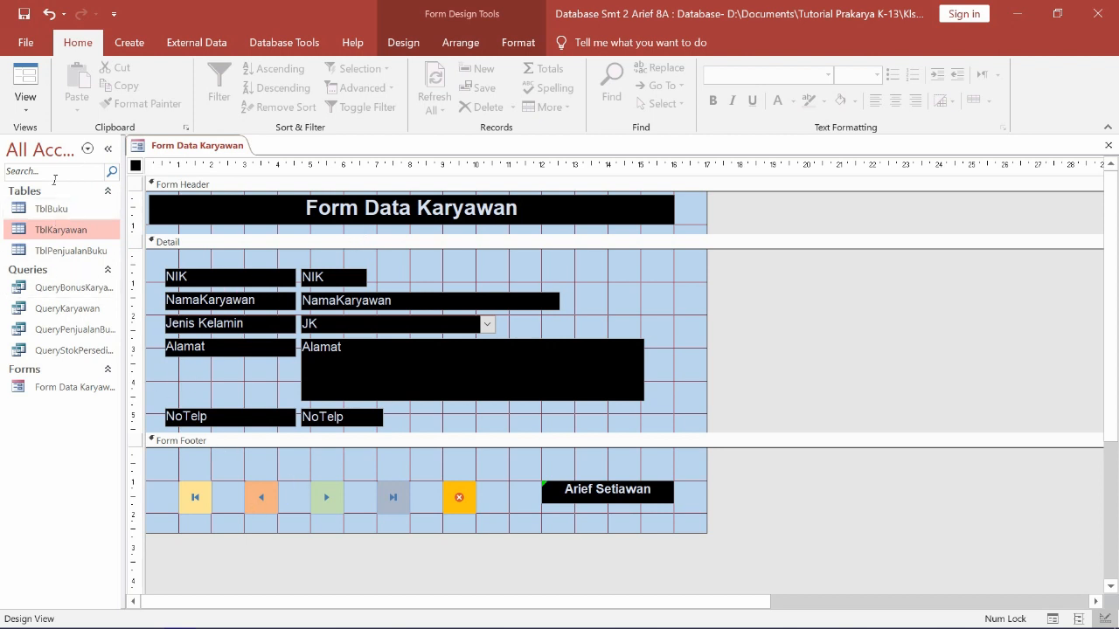
Step: Save the form and display it in Form View to check its record selector and built-in navigation bar
{"action": "left_click", "coordinate": [25, 15]}
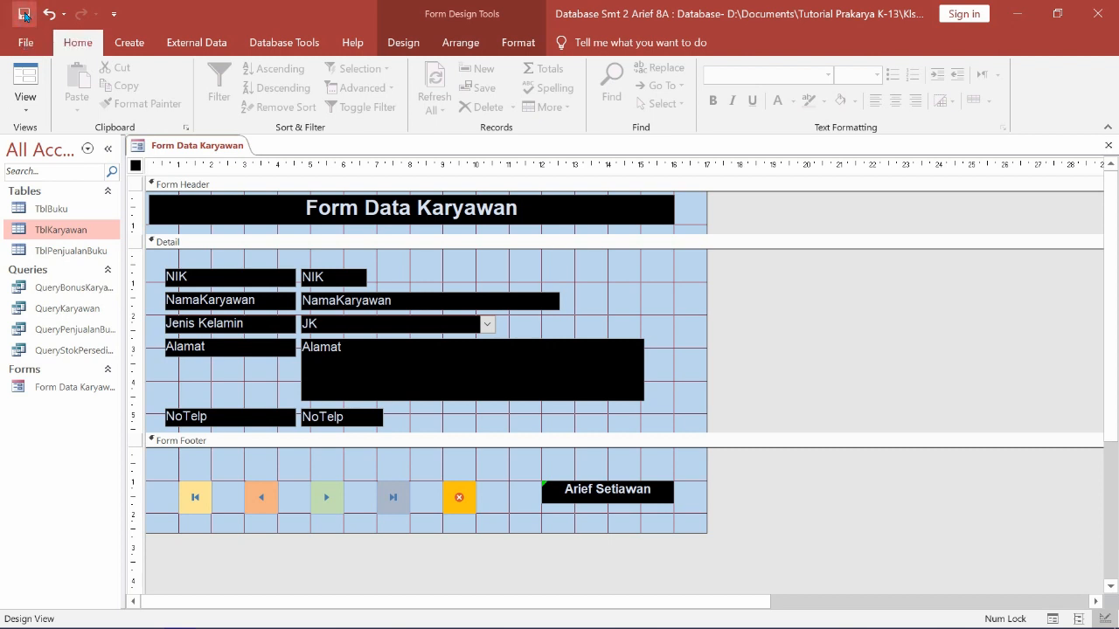
{"action": "left_click", "coordinate": [38, 107]}
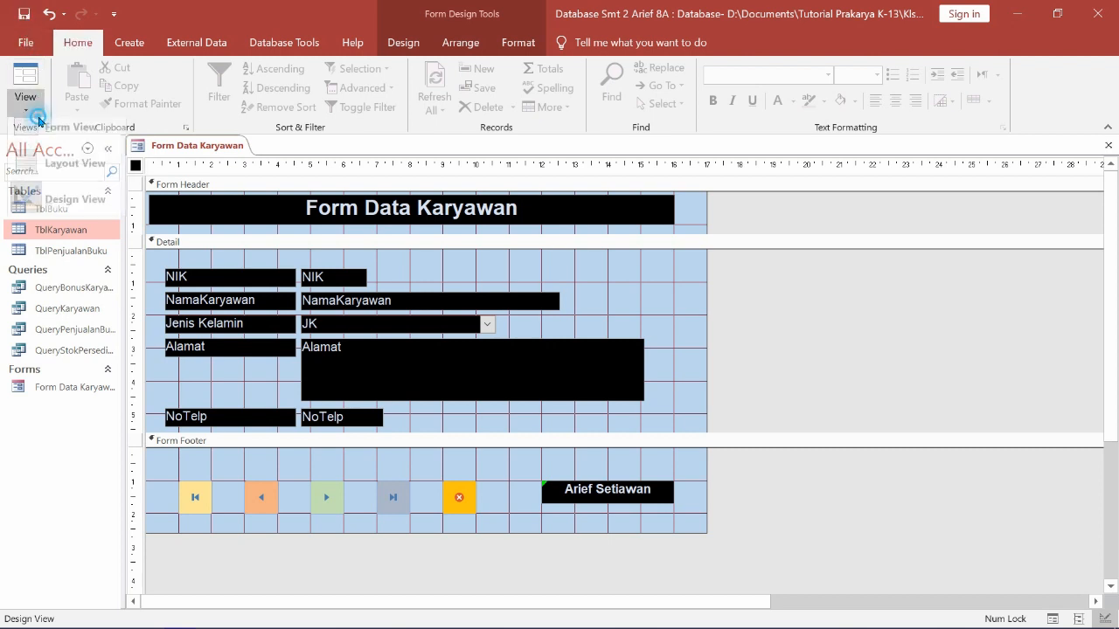
{"action": "left_click", "coordinate": [49, 138]}
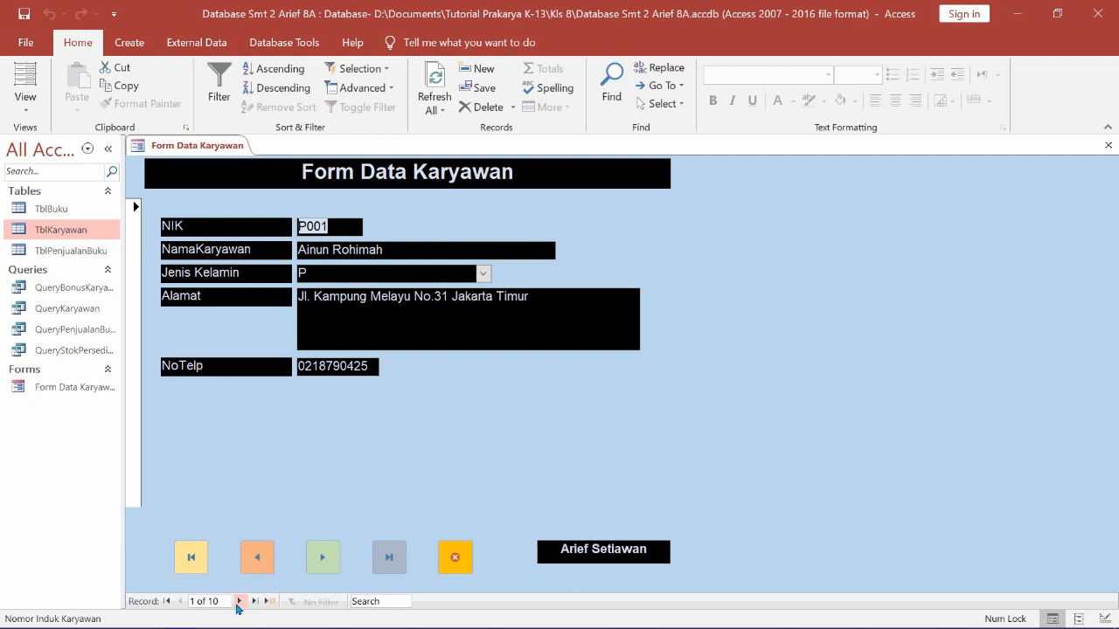
{"action": "mouse_move", "coordinate": [278, 596]}
Step: Return the form to Design View and set its Record Selectors and Navigation Buttons properties to No
{"action": "left_click", "coordinate": [27, 108]}
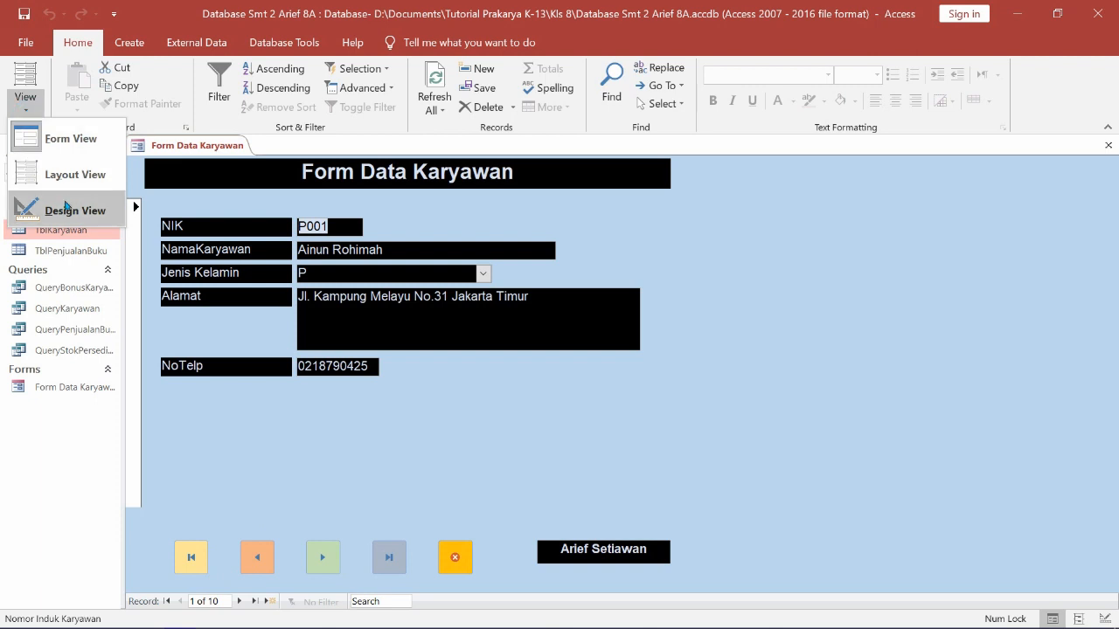
{"action": "left_click", "coordinate": [70, 212]}
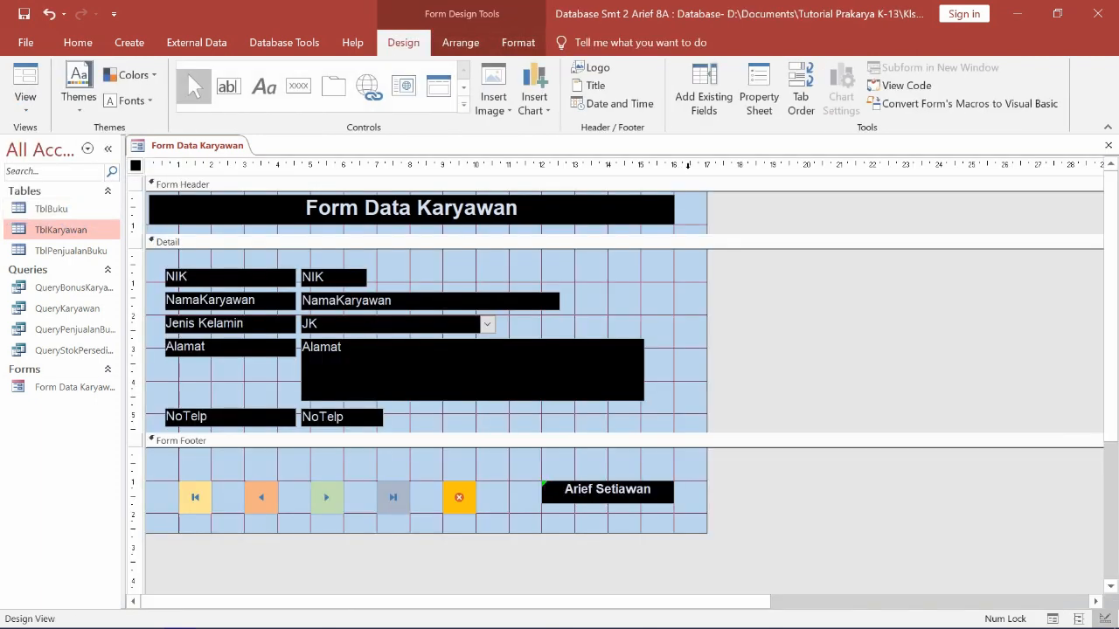
{"action": "left_click", "coordinate": [758, 120]}
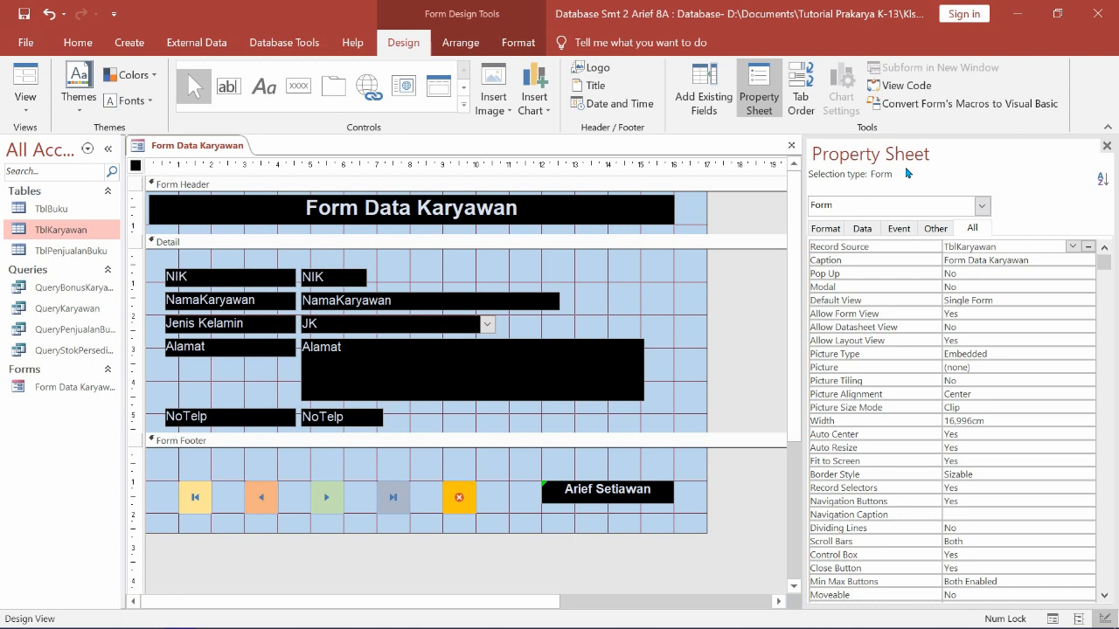
{"action": "left_click", "coordinate": [973, 229]}
{"action": "left_click", "coordinate": [970, 488]}
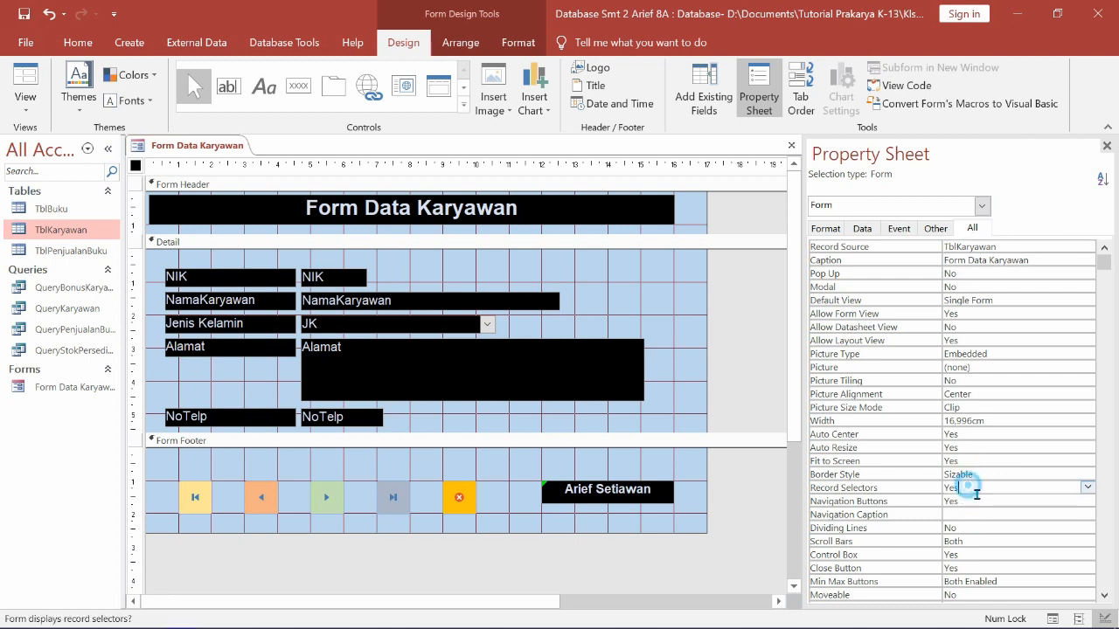
{"action": "left_click", "coordinate": [1090, 487]}
{"action": "left_click", "coordinate": [1061, 513]}
{"action": "left_click", "coordinate": [992, 501]}
{"action": "left_click", "coordinate": [1089, 501]}
{"action": "left_click", "coordinate": [1032, 527]}
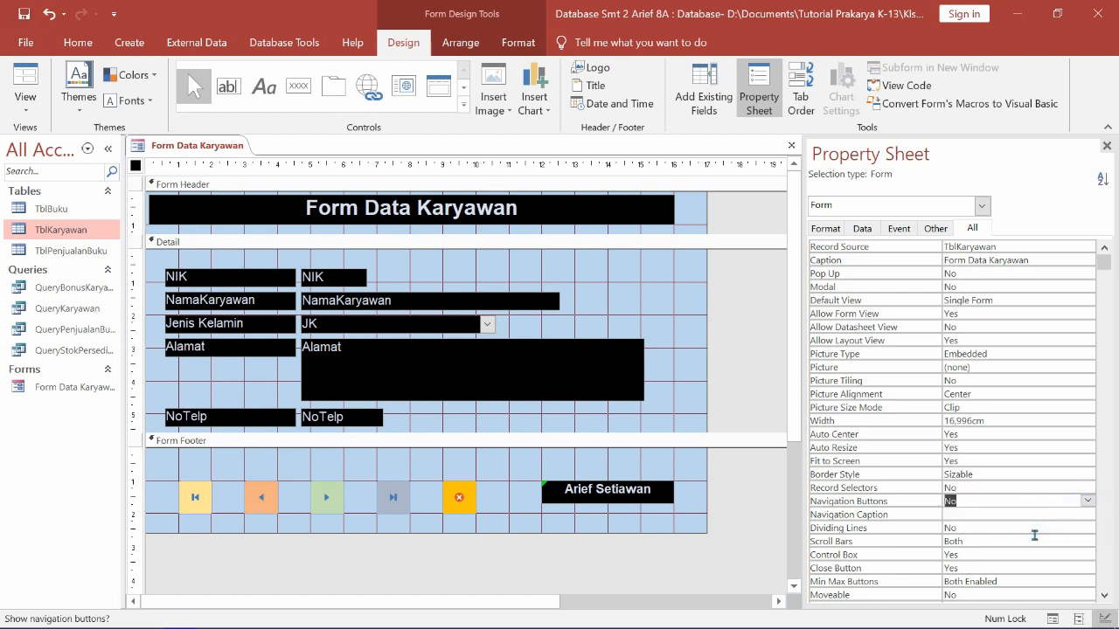
Step: Review the form's Record Selectors, Navigation Buttons and Dividing Lines properties, and close the Property Sheet
{"action": "left_click", "coordinate": [984, 529]}
{"action": "left_click", "coordinate": [881, 487]}
{"action": "left_click", "coordinate": [899, 503]}
{"action": "left_click", "coordinate": [908, 528]}
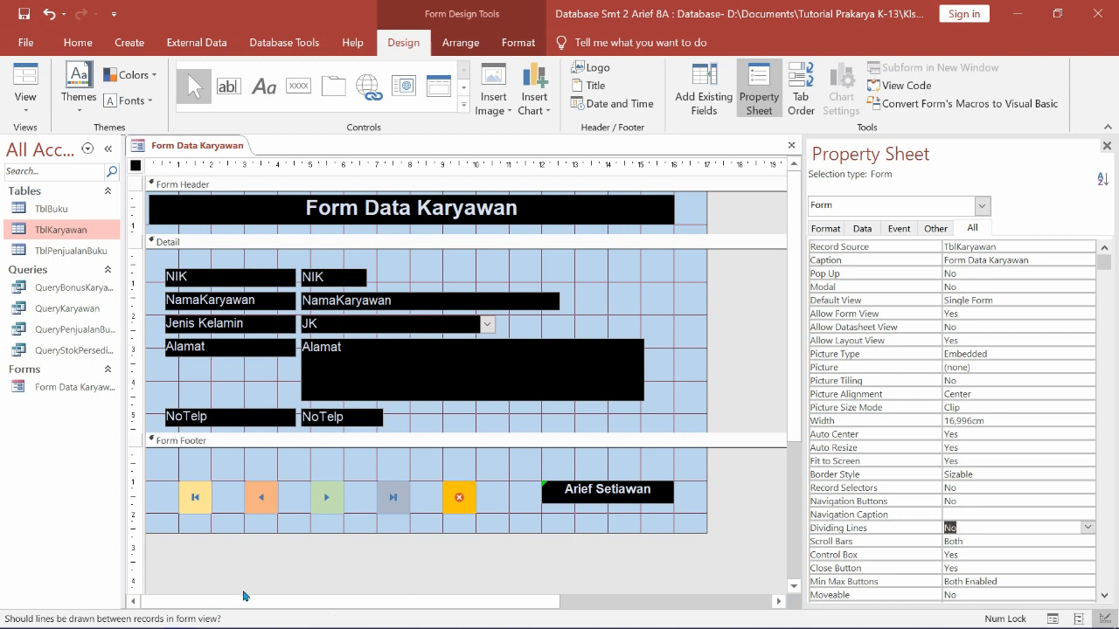
{"action": "left_click", "coordinate": [1106, 147]}
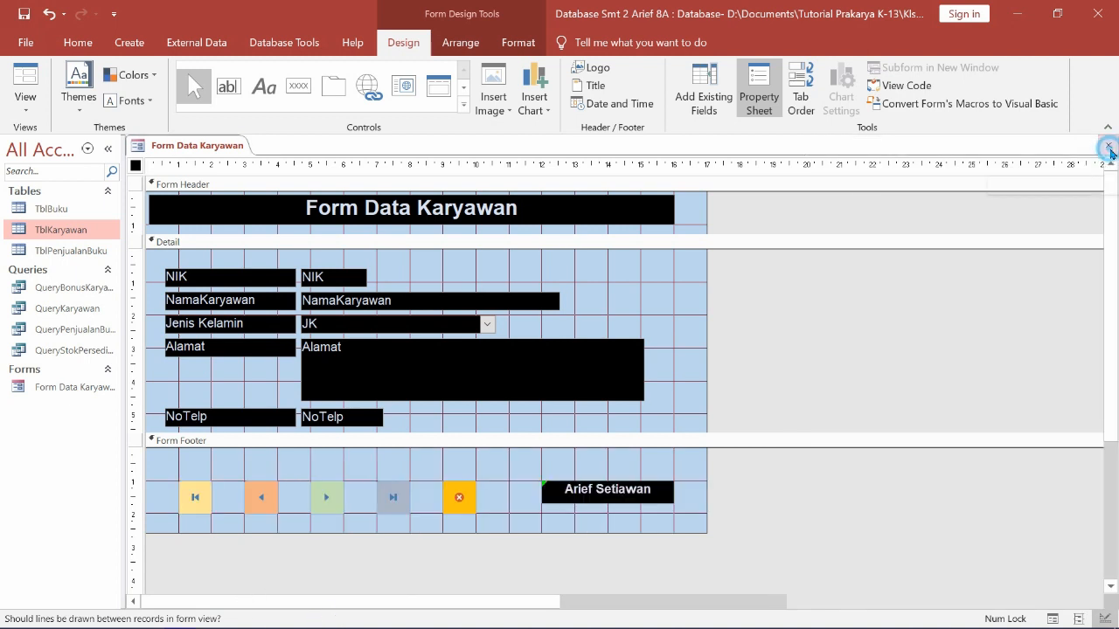
Step: Save the property changes and switch the form to Form View
{"action": "left_click", "coordinate": [30, 19]}
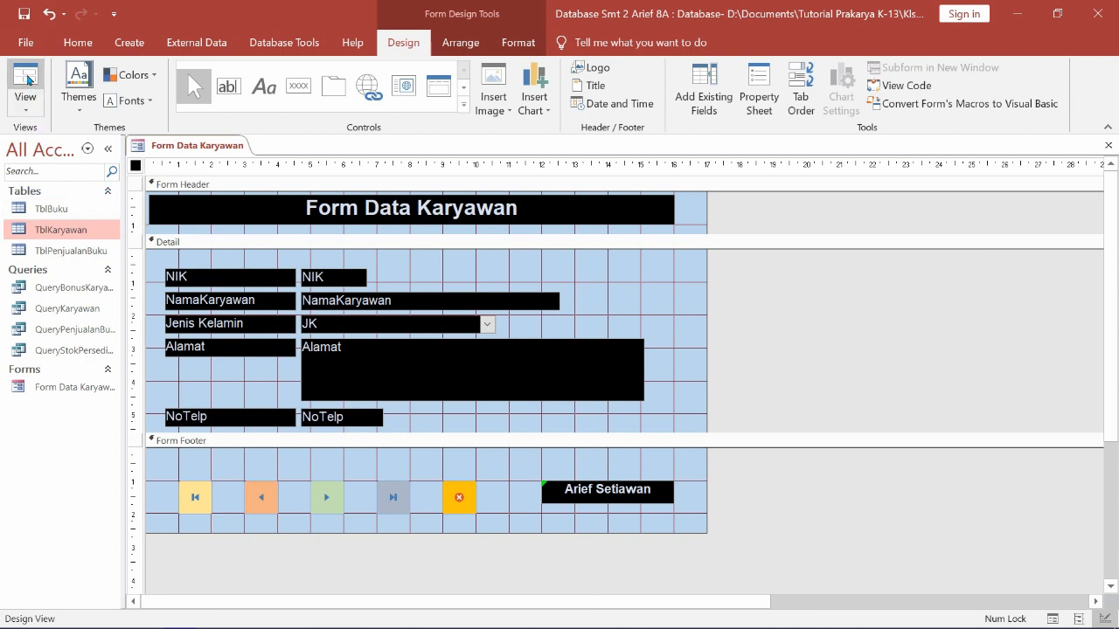
{"action": "left_click", "coordinate": [26, 99]}
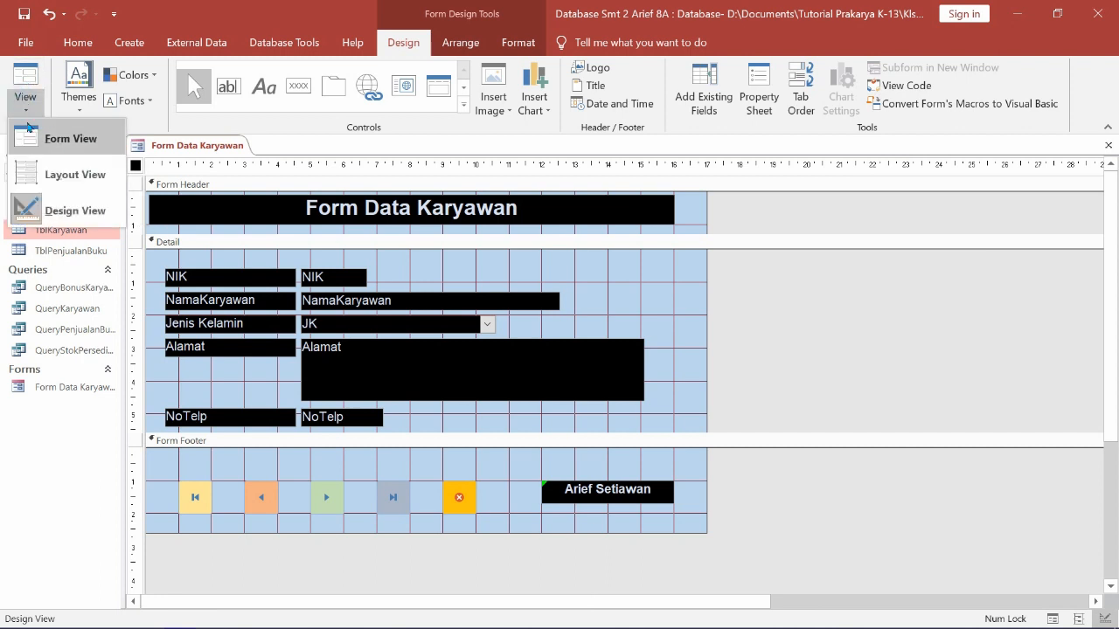
{"action": "left_click", "coordinate": [38, 139]}
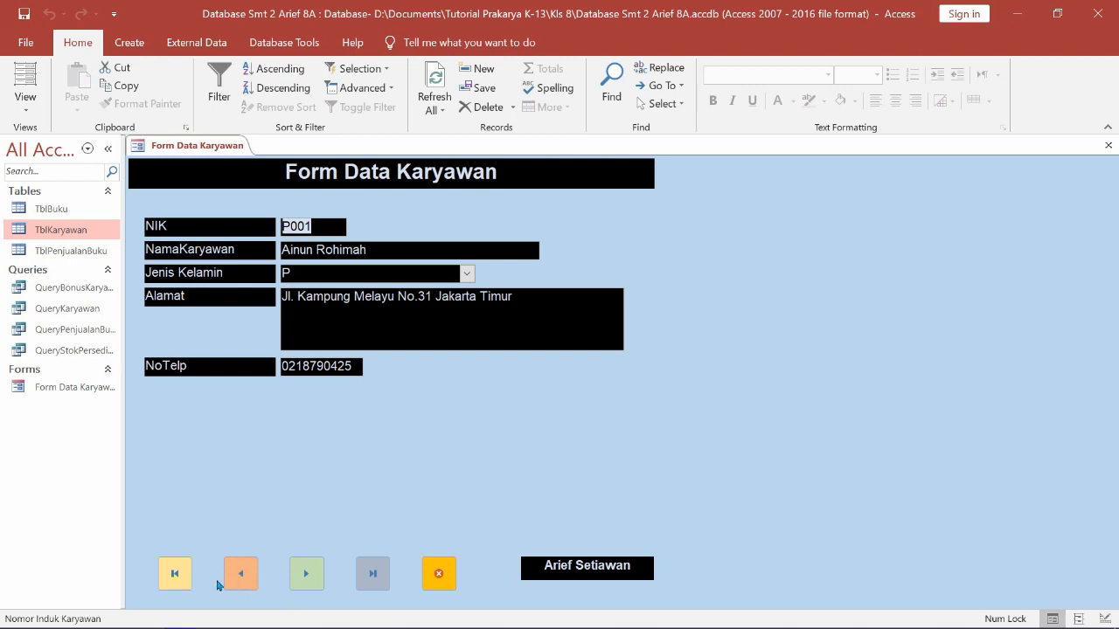
Step: Test the footer's first, previous and next record buttons, dismissing any message from the previous-record button
{"action": "left_click", "coordinate": [180, 575]}
{"action": "left_click", "coordinate": [247, 576]}
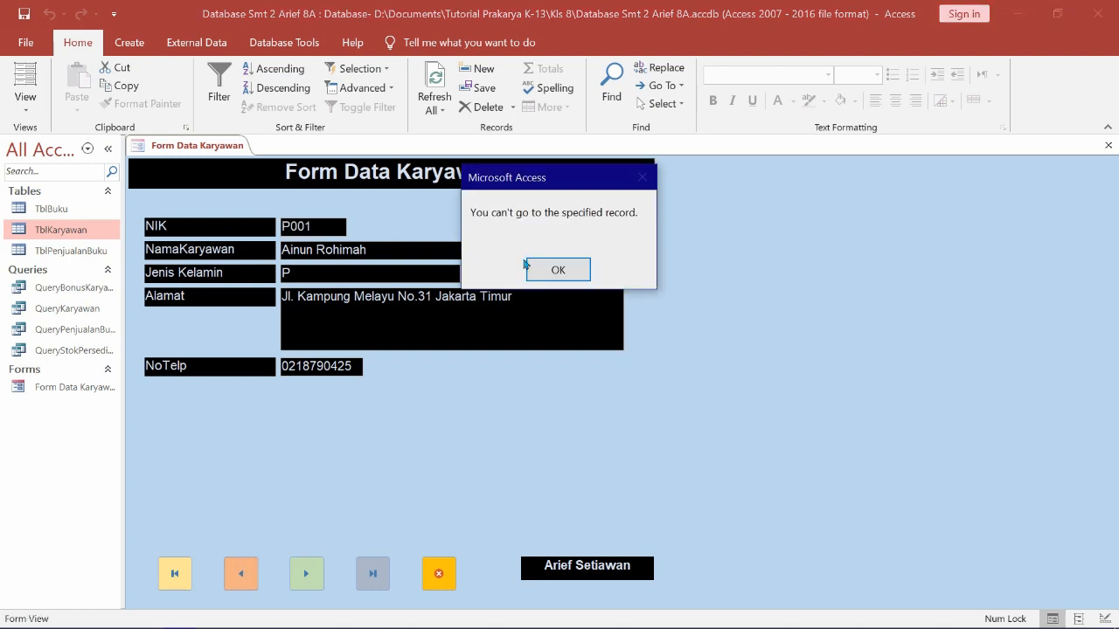
{"action": "left_click_drag", "start_coordinate": [555, 192], "coordinate": [733, 238]}
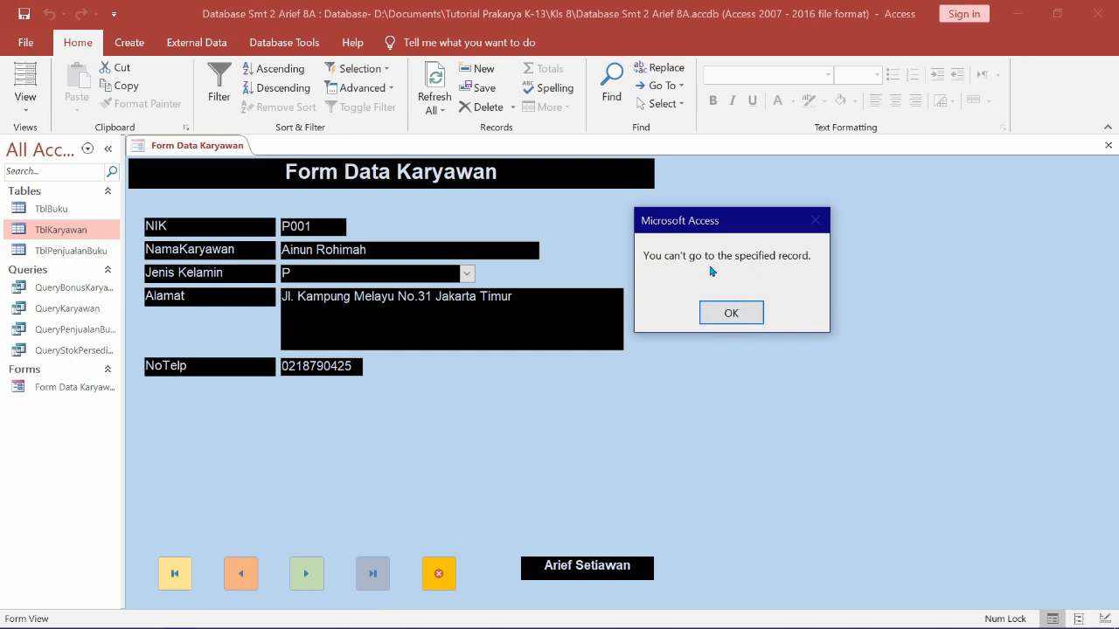
{"action": "left_click", "coordinate": [728, 315]}
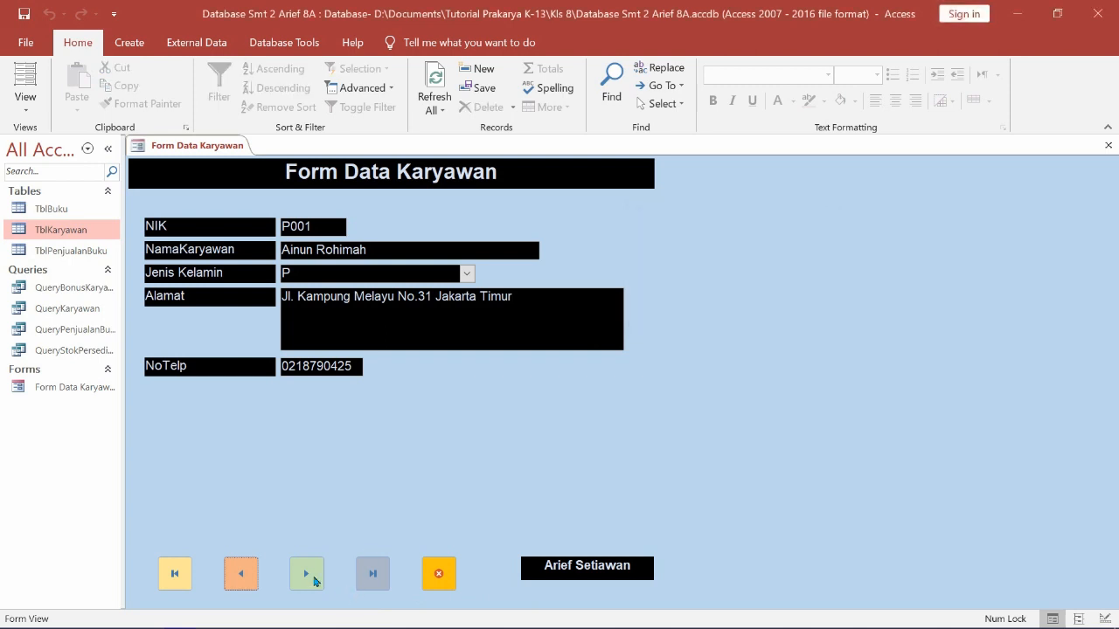
{"action": "left_click", "coordinate": [314, 581]}
{"action": "left_click", "coordinate": [314, 581]}
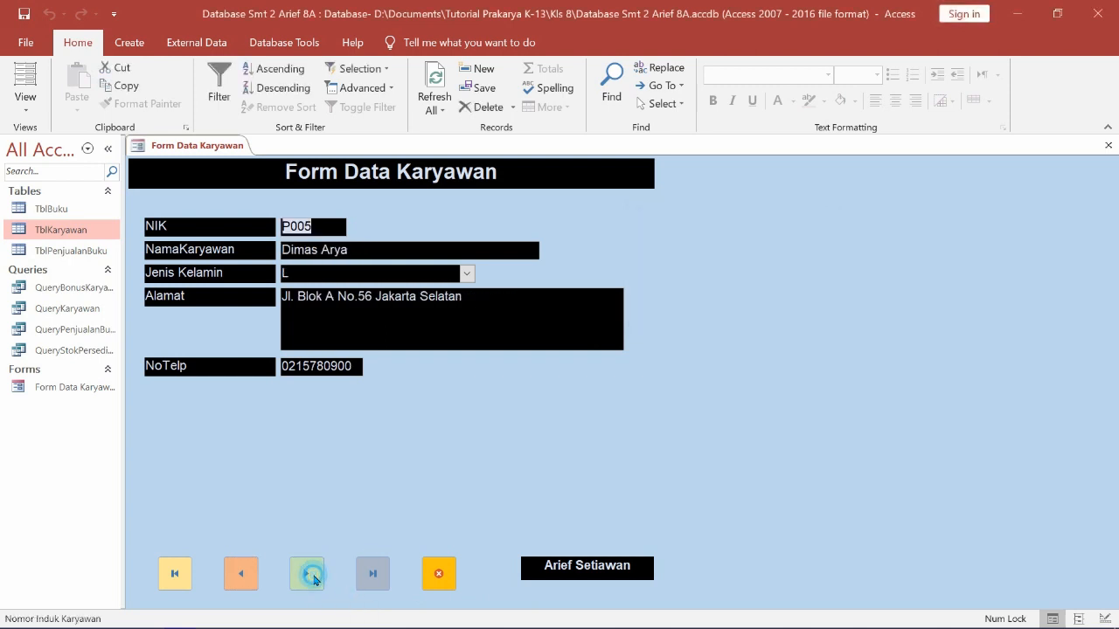
Step: Test the footer's next-record button past the last employee record and dismiss any resulting message
{"action": "left_click", "coordinate": [313, 580]}
{"action": "left_click", "coordinate": [314, 580]}
{"action": "left_click", "coordinate": [314, 580]}
{"action": "left_click", "coordinate": [313, 580]}
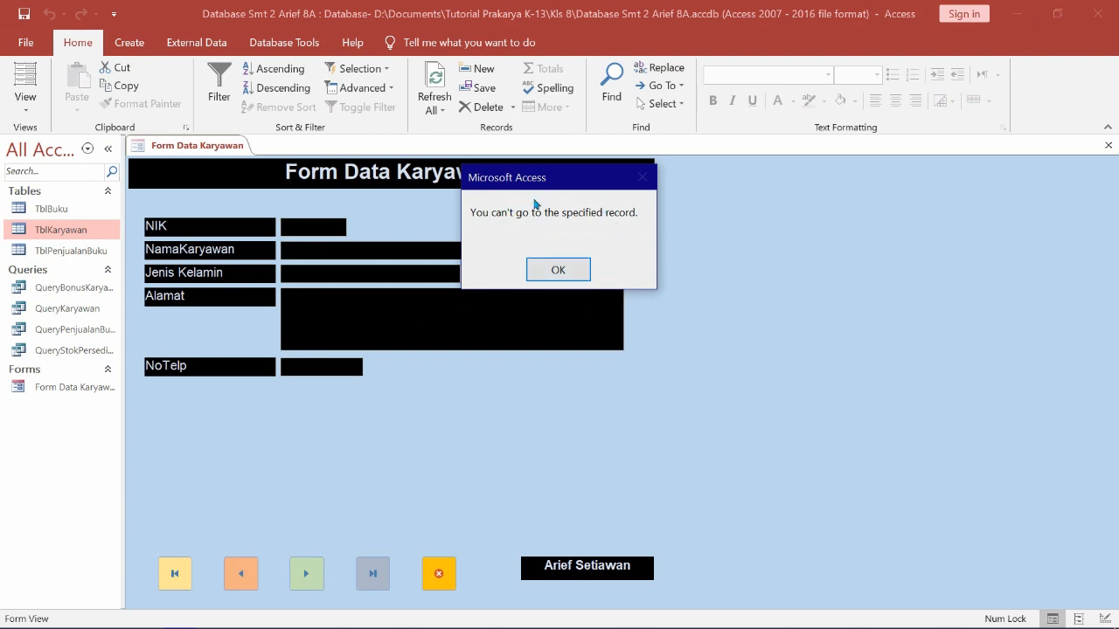
{"action": "left_click", "coordinate": [577, 280]}
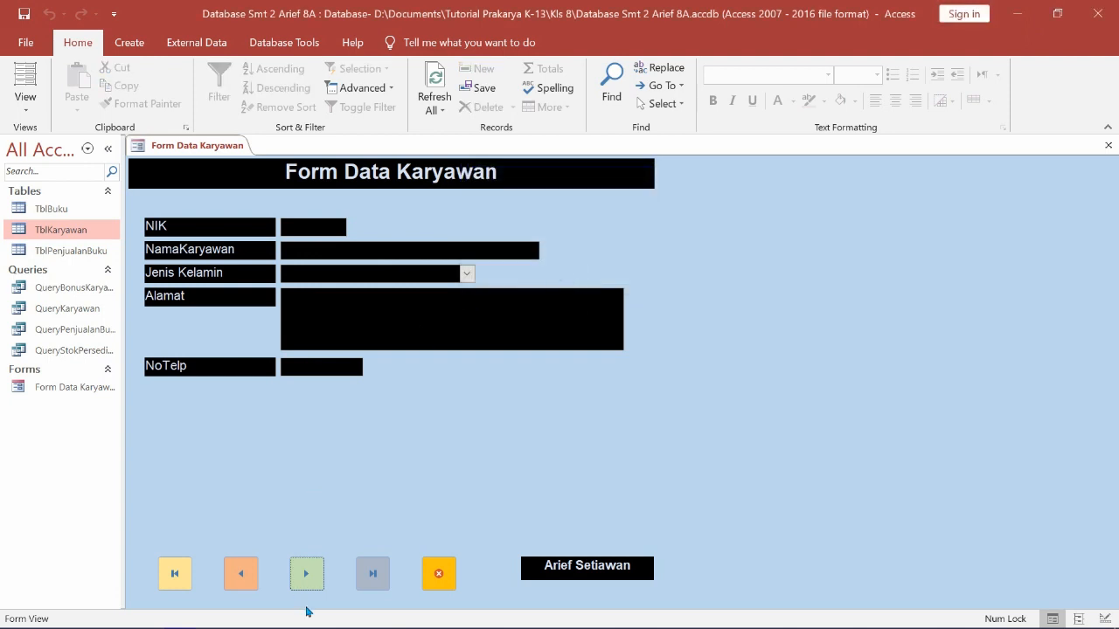
Step: Step back through the employee records with the footer's previous-record button, and test the last-record button
{"action": "left_click", "coordinate": [240, 574]}
{"action": "left_click", "coordinate": [240, 574]}
{"action": "left_click", "coordinate": [240, 574]}
{"action": "left_click", "coordinate": [241, 575]}
{"action": "left_click", "coordinate": [240, 574]}
{"action": "left_click", "coordinate": [241, 574]}
{"action": "left_click", "coordinate": [239, 584]}
{"action": "left_click", "coordinate": [239, 583]}
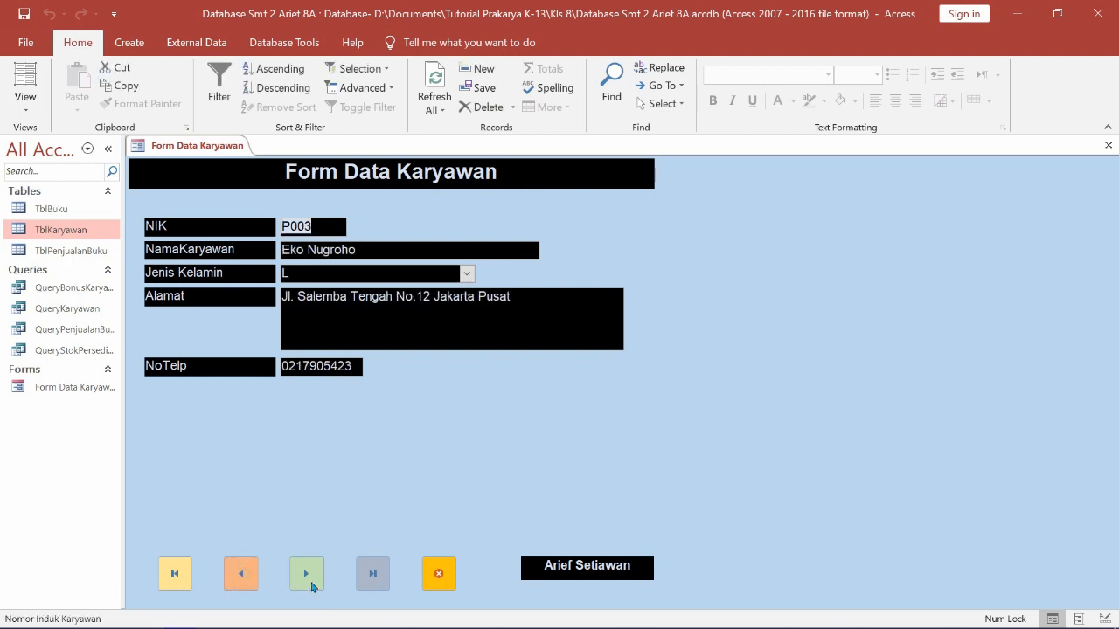
{"action": "left_click", "coordinate": [376, 584]}
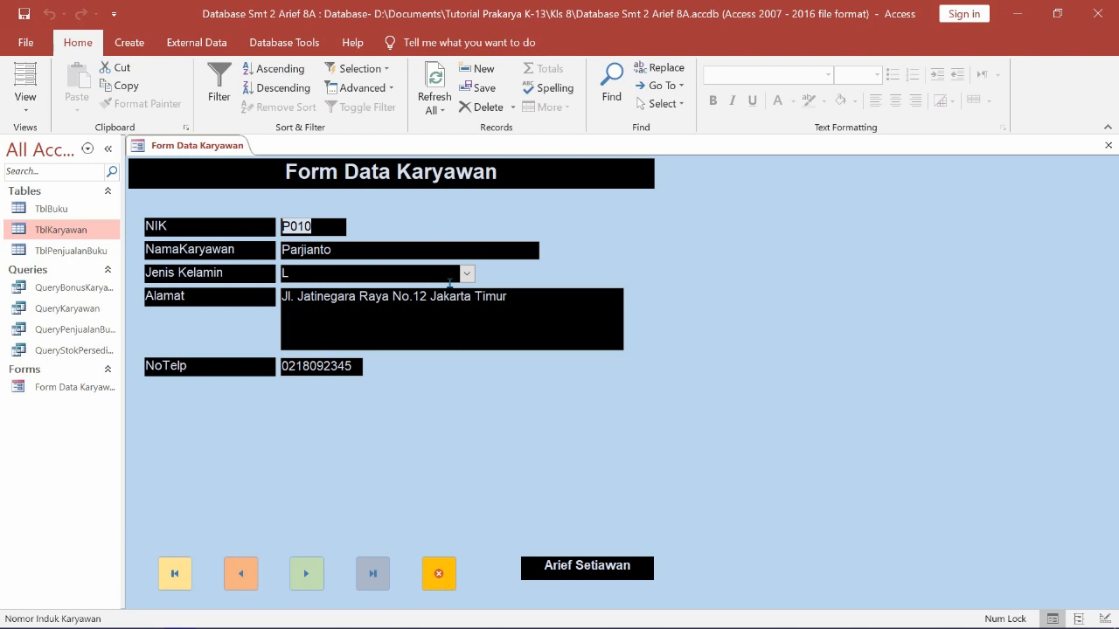
{"action": "left_click", "coordinate": [694, 399]}
Step: Set the current database's Document Window Options to Overlapping Windows in Access Options and accept the change
{"action": "left_click", "coordinate": [26, 42]}
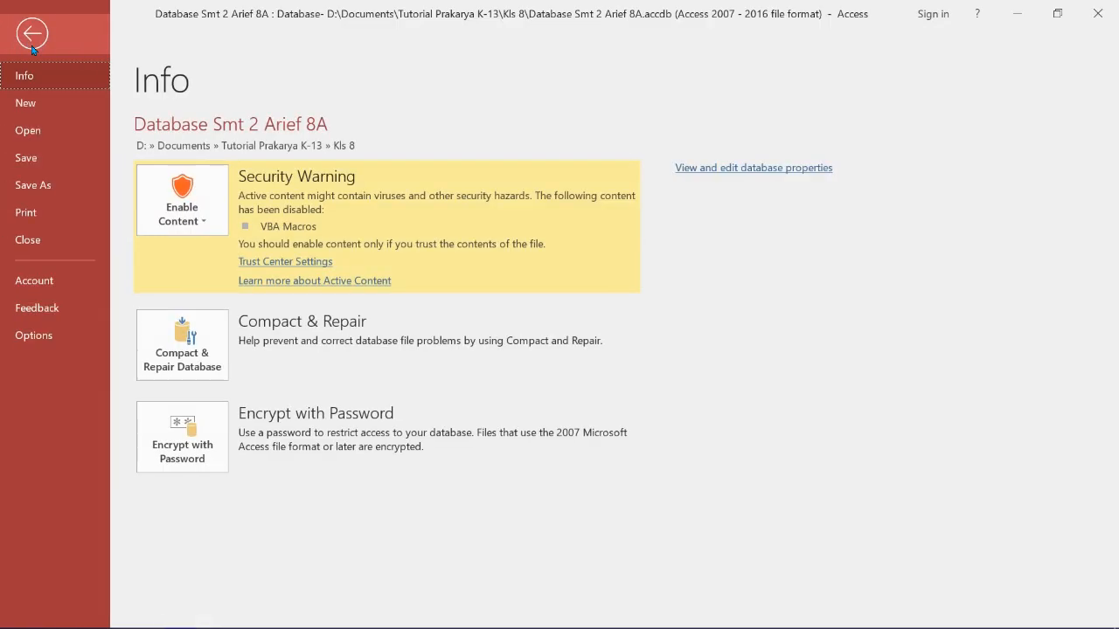
{"action": "left_click", "coordinate": [35, 336]}
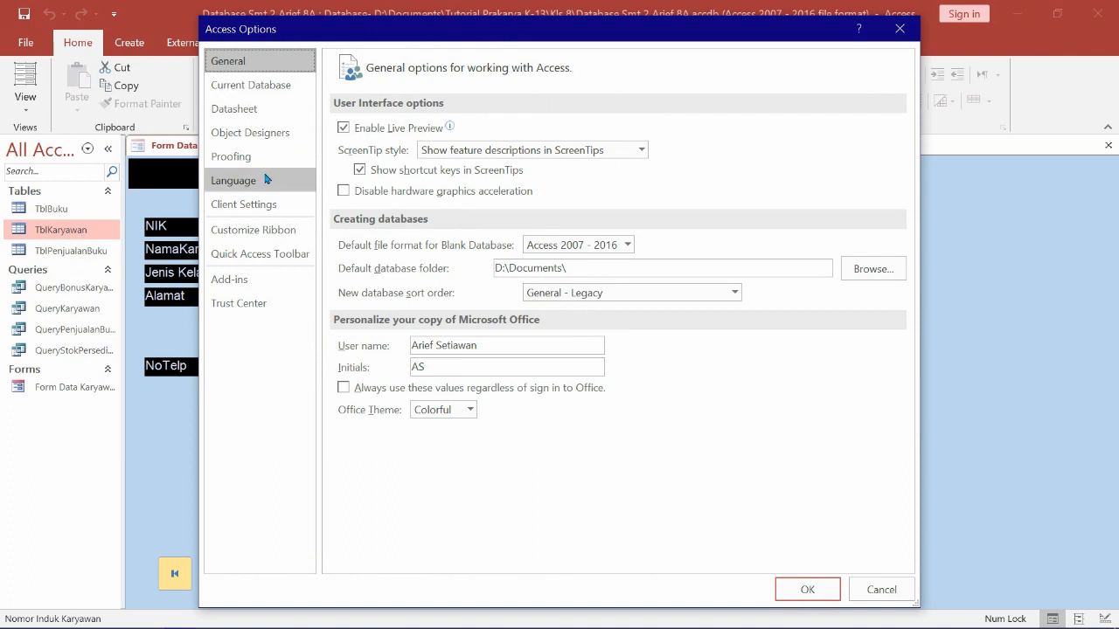
{"action": "left_click", "coordinate": [254, 87]}
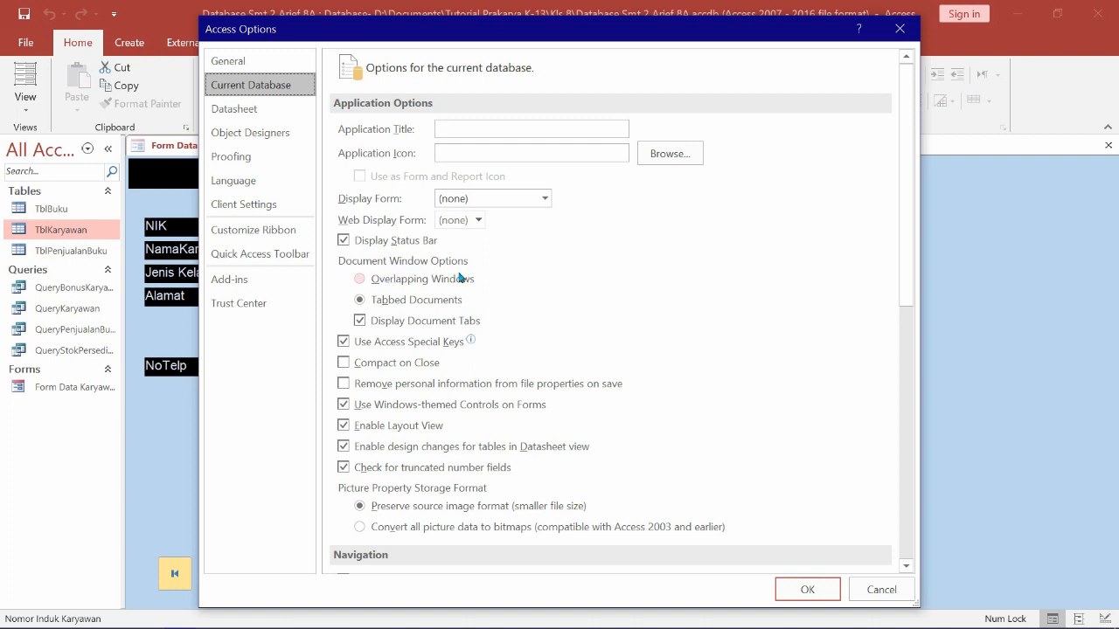
{"action": "left_click", "coordinate": [414, 283]}
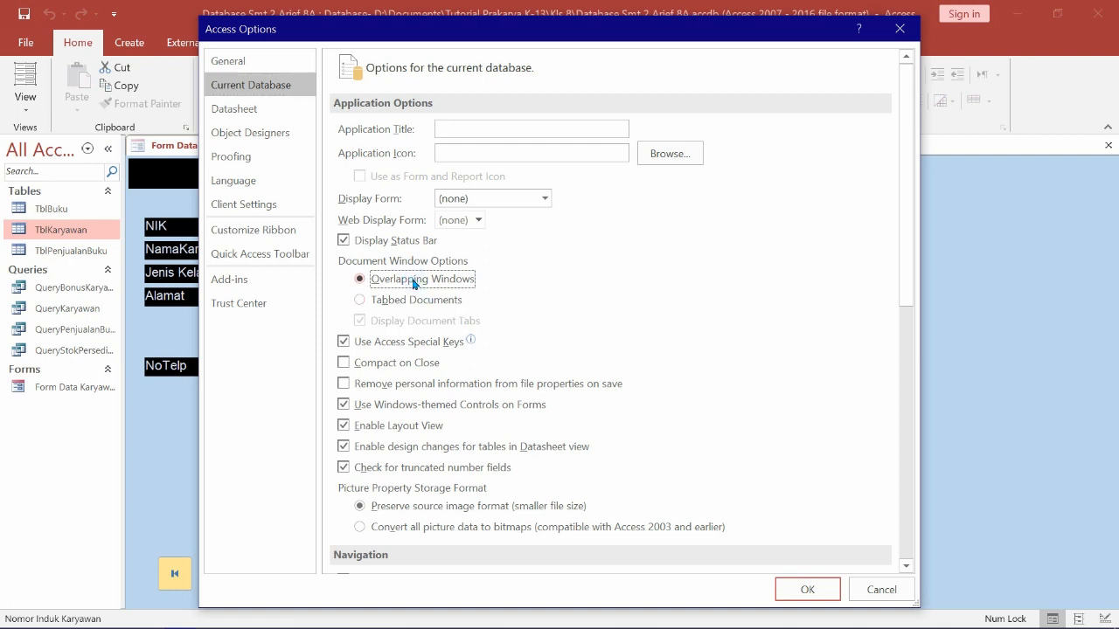
{"action": "left_click", "coordinate": [791, 590]}
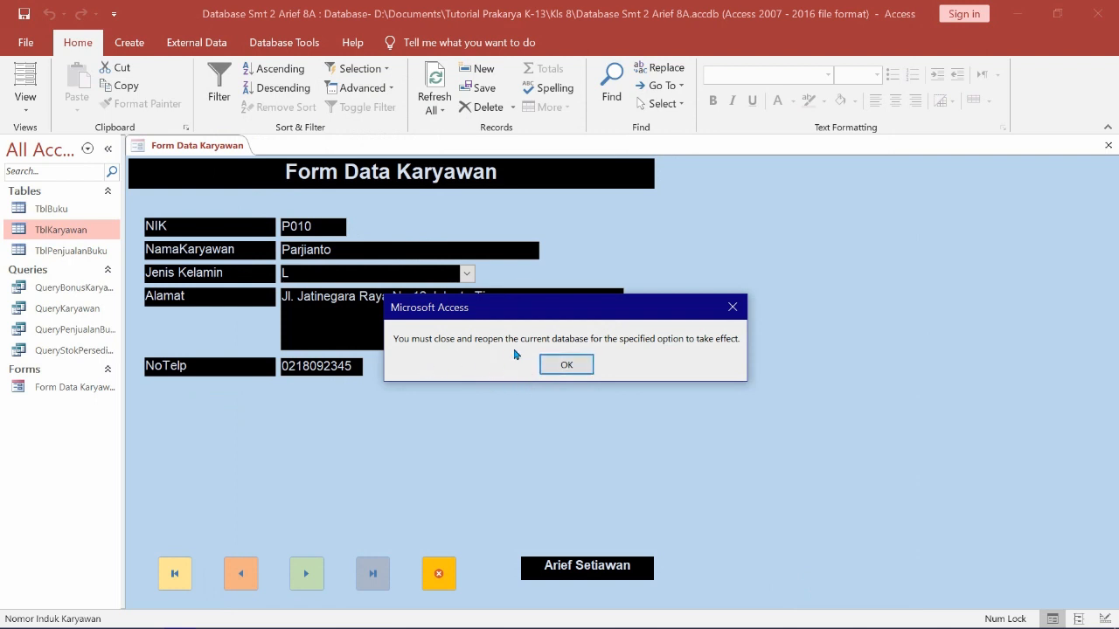
{"action": "left_click", "coordinate": [580, 364]}
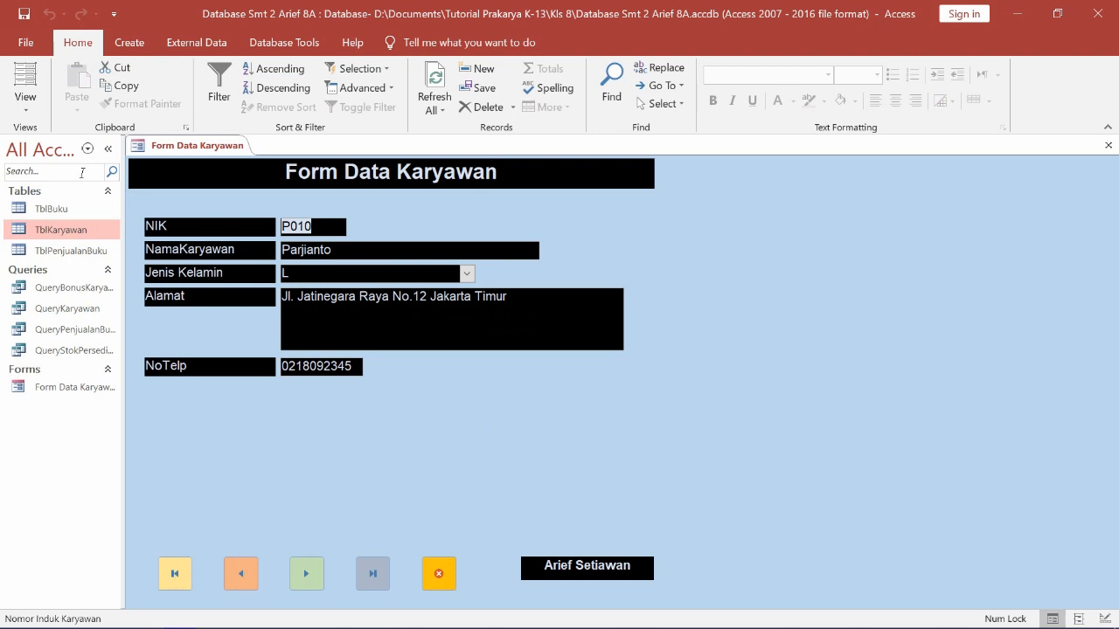
Step: Save the form, close it with its own footer close button, and reopen Form Data Karyawan
{"action": "left_click", "coordinate": [22, 17]}
{"action": "left_click", "coordinate": [438, 583]}
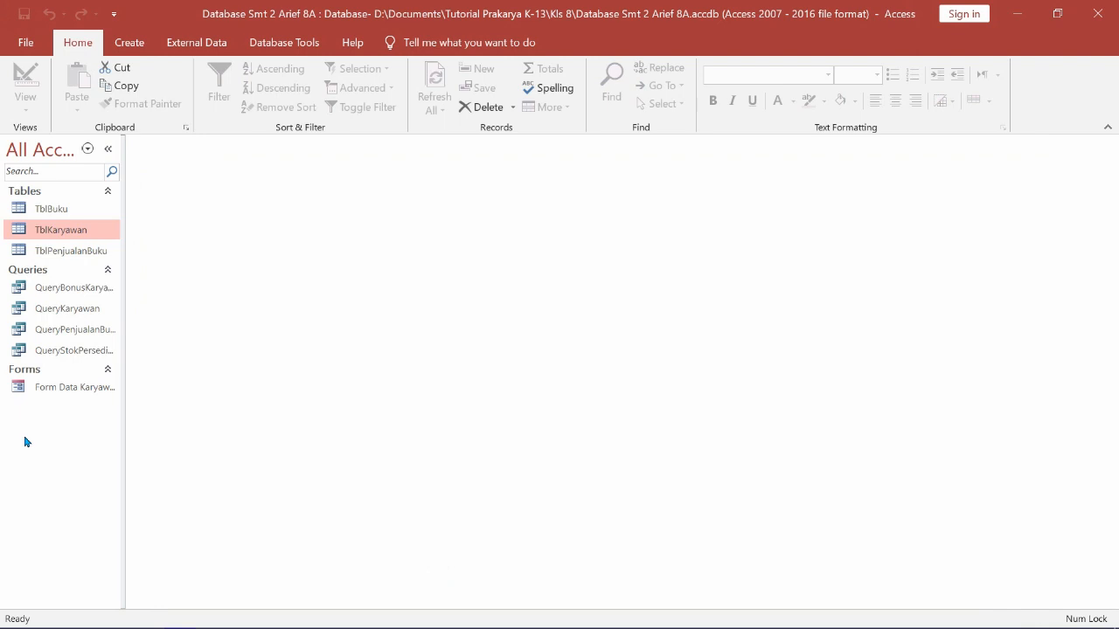
{"action": "double_click", "coordinate": [40, 387]}
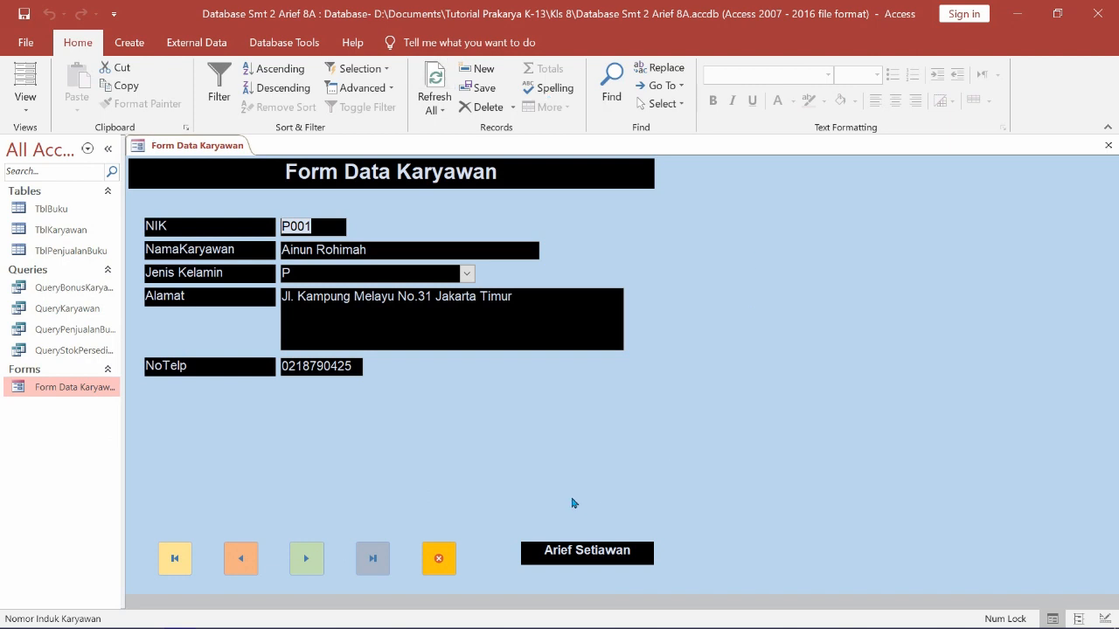
Step: Close and reopen the database to apply the window option, dismissing the security warning without enabling content
{"action": "left_click", "coordinate": [1092, 16]}
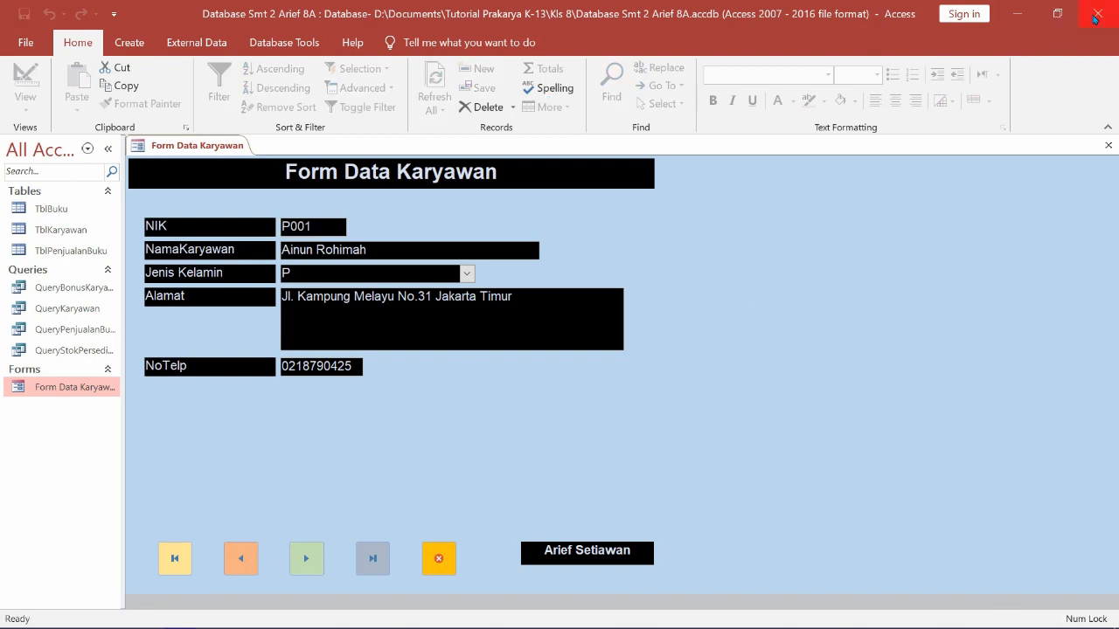
{"action": "double_click", "coordinate": [410, 178]}
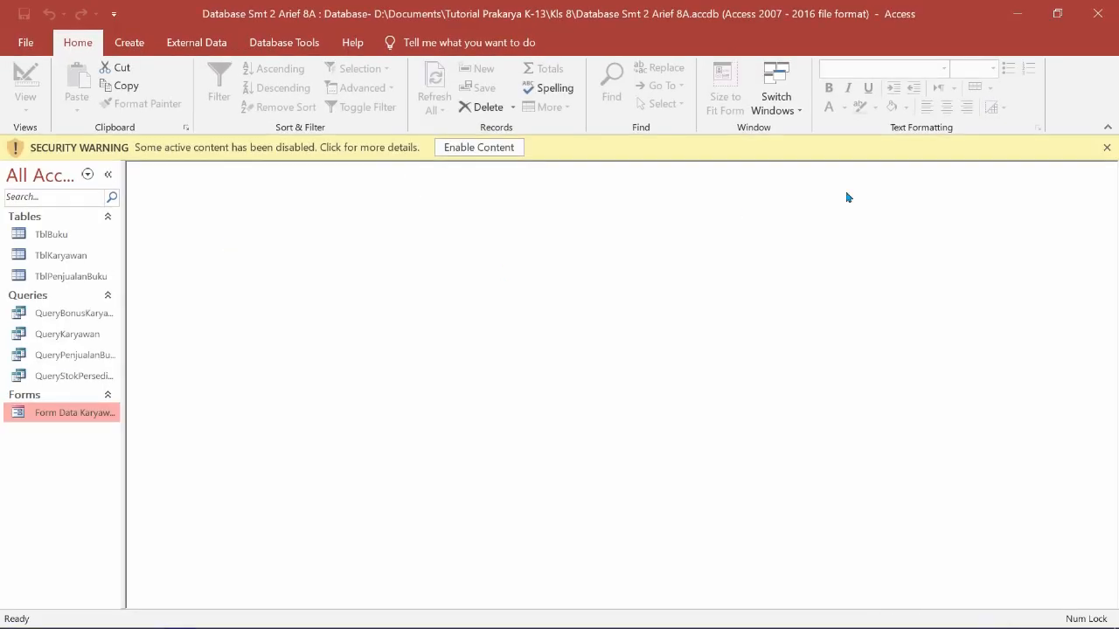
{"action": "left_click", "coordinate": [1106, 148]}
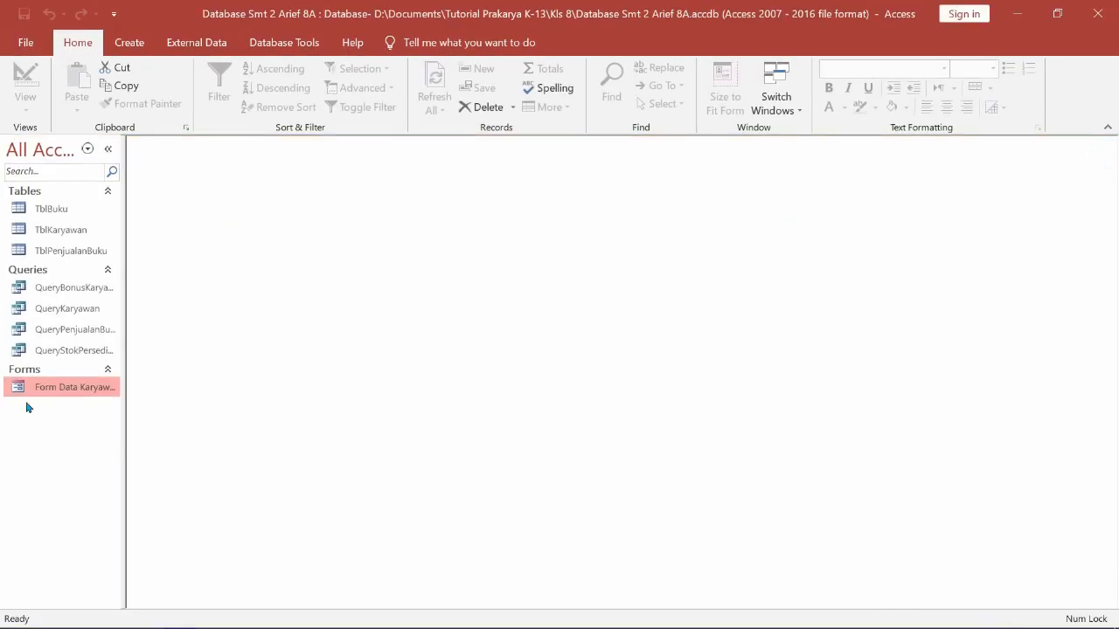
Step: Open Form Data Karyawan and move its floating window slightly up and left in the workspace
{"action": "double_click", "coordinate": [31, 390]}
{"action": "left_click_drag", "start_coordinate": [572, 191], "coordinate": [506, 175]}
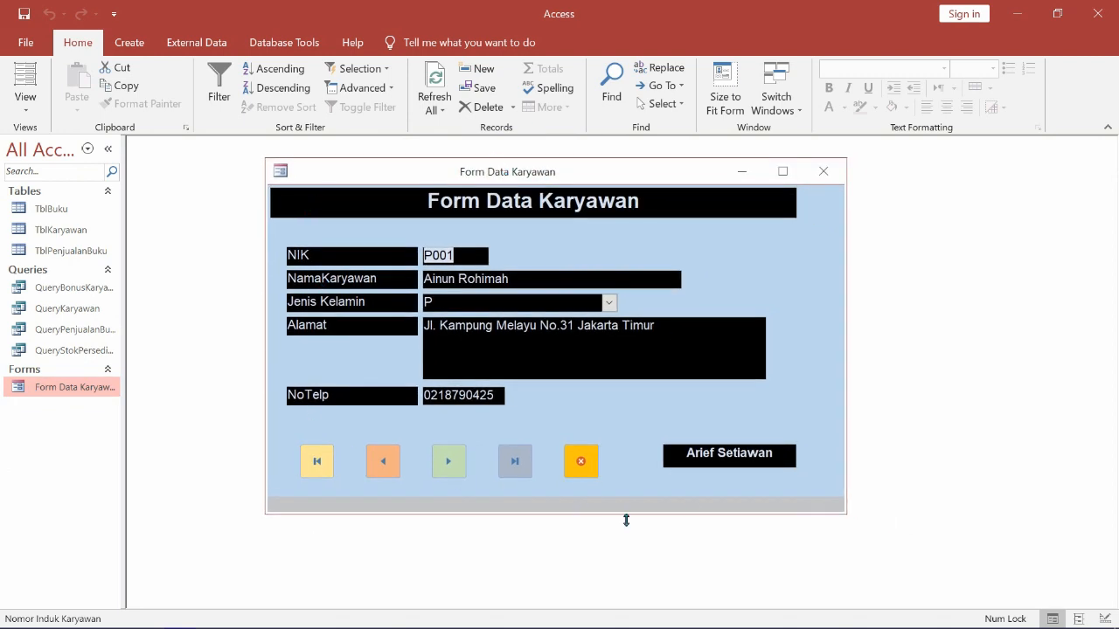
Step: Test the form's next, previous, last and first record buttons, and close the form with its footer close button
{"action": "left_click", "coordinate": [461, 474]}
{"action": "left_click", "coordinate": [447, 464]}
{"action": "left_click", "coordinate": [382, 463]}
{"action": "left_click", "coordinate": [444, 463]}
{"action": "left_click", "coordinate": [444, 463]}
{"action": "left_click", "coordinate": [383, 463]}
{"action": "left_click", "coordinate": [514, 461]}
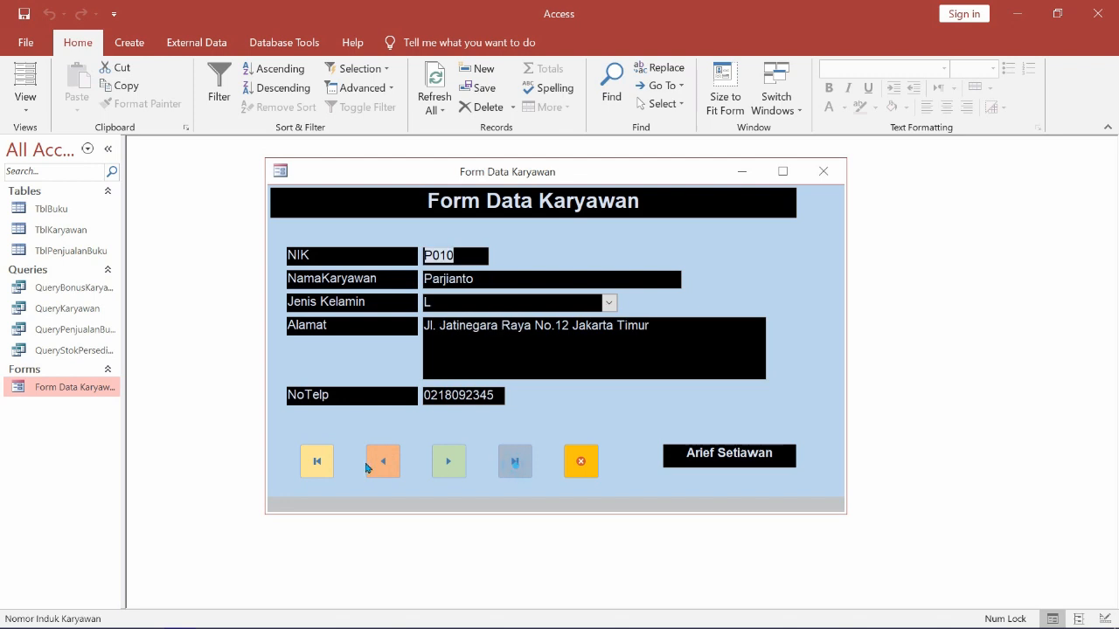
{"action": "left_click", "coordinate": [316, 461]}
{"action": "left_click", "coordinate": [582, 461]}
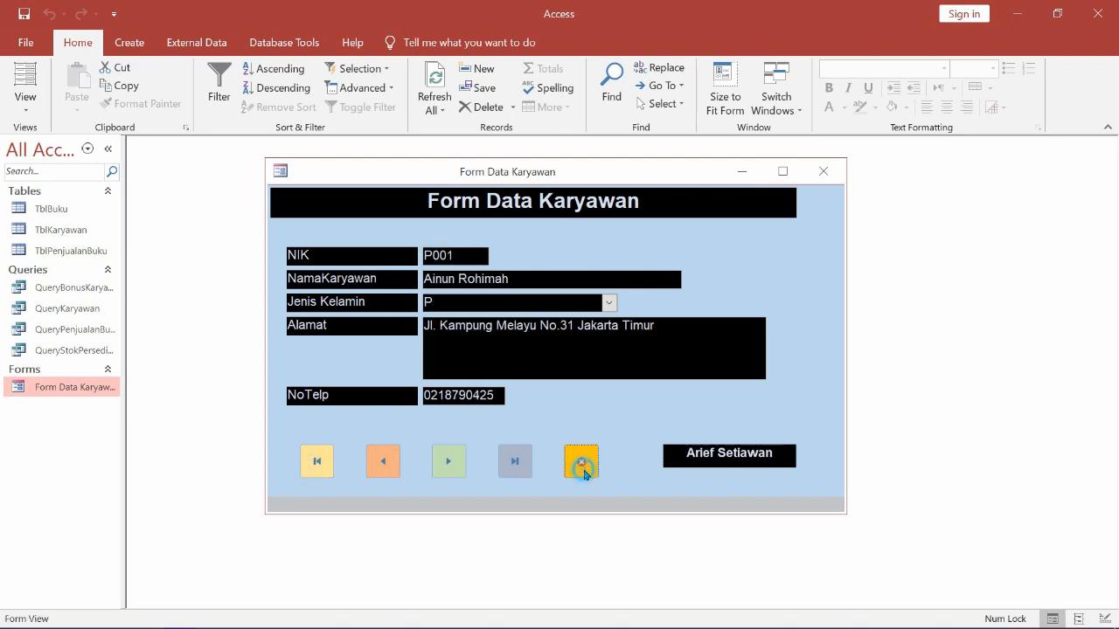